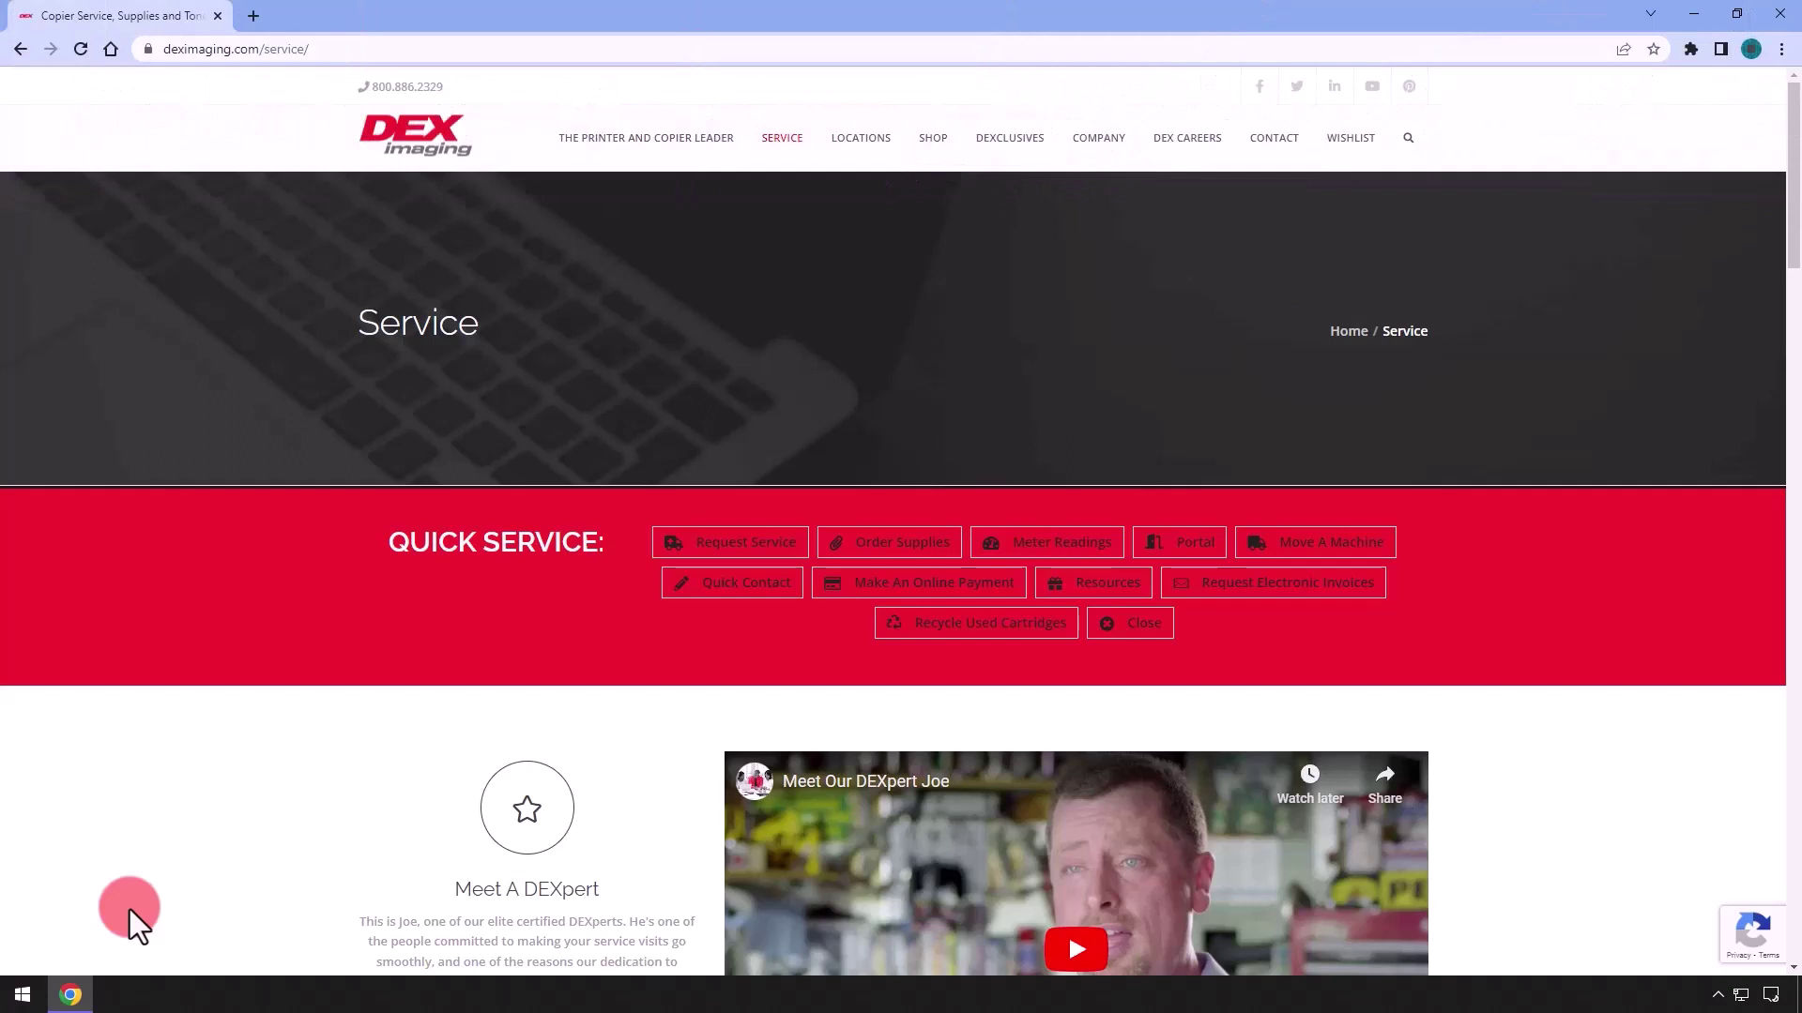
Search Konica Minolta downloads for 'c250i' and open the bizhub C250i Drivers category
{"action": "left_click", "coordinate": [1085, 587]}
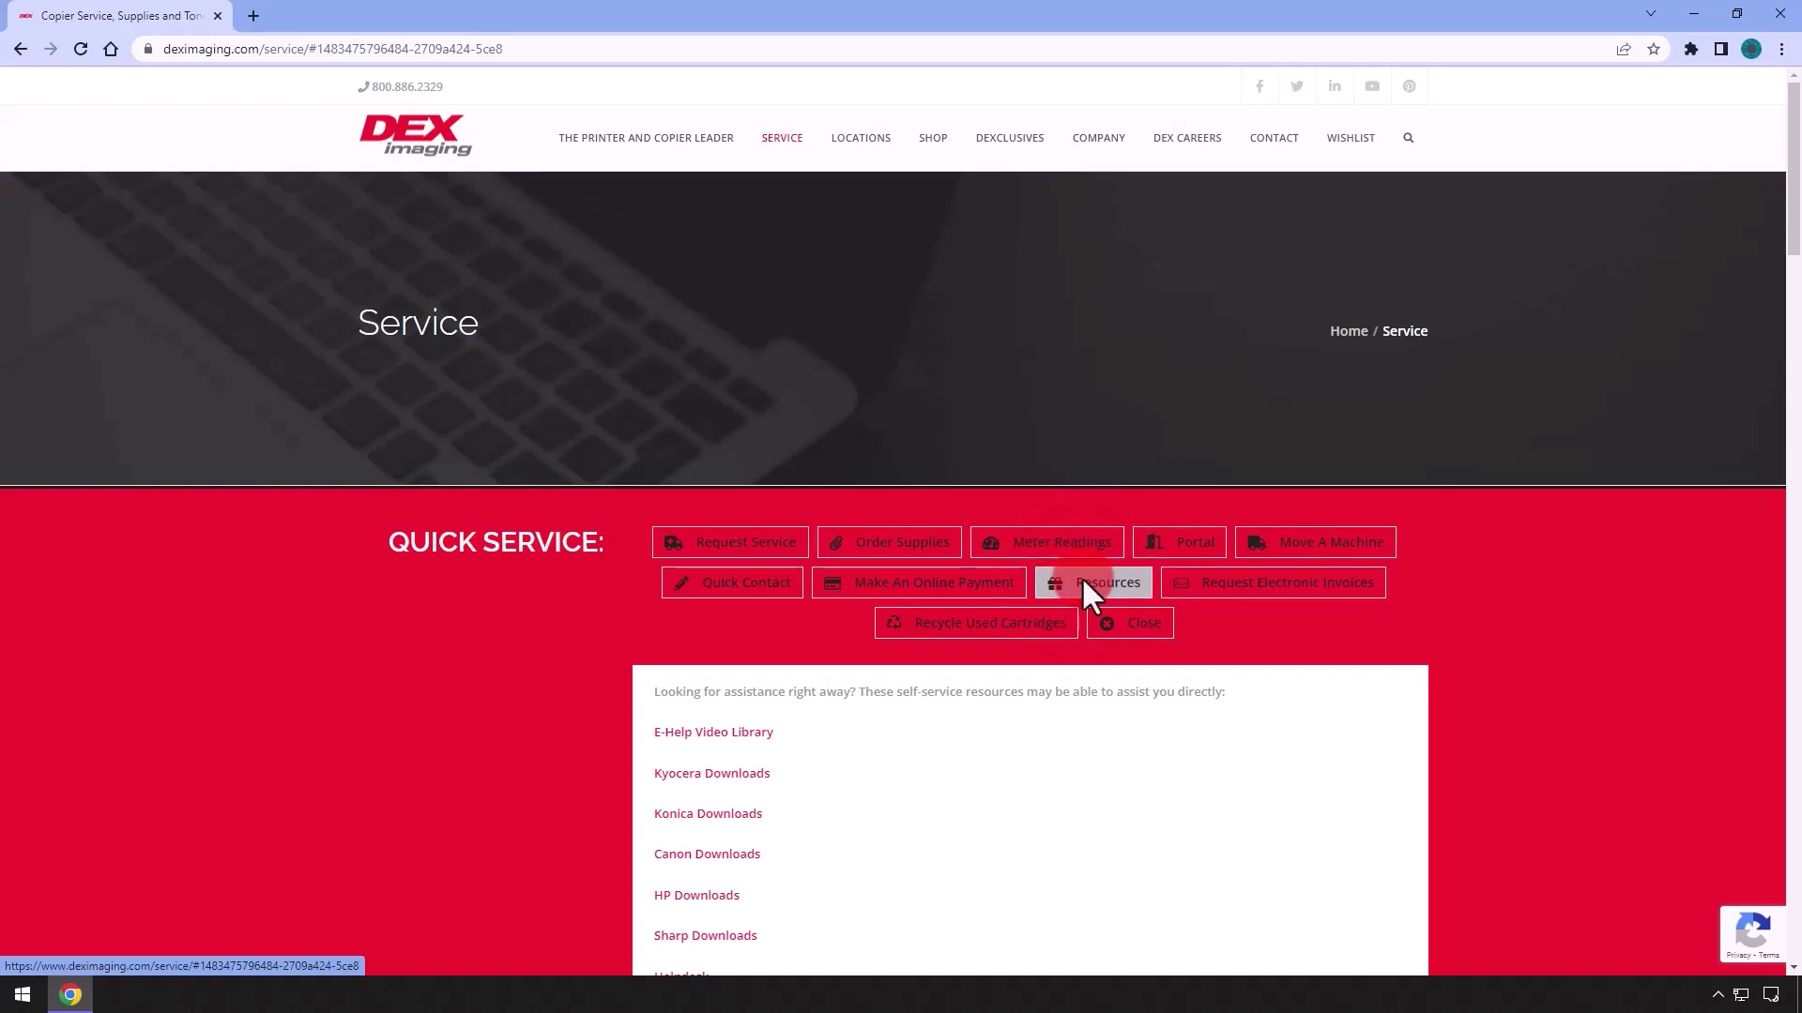
{"action": "left_click", "coordinate": [714, 817]}
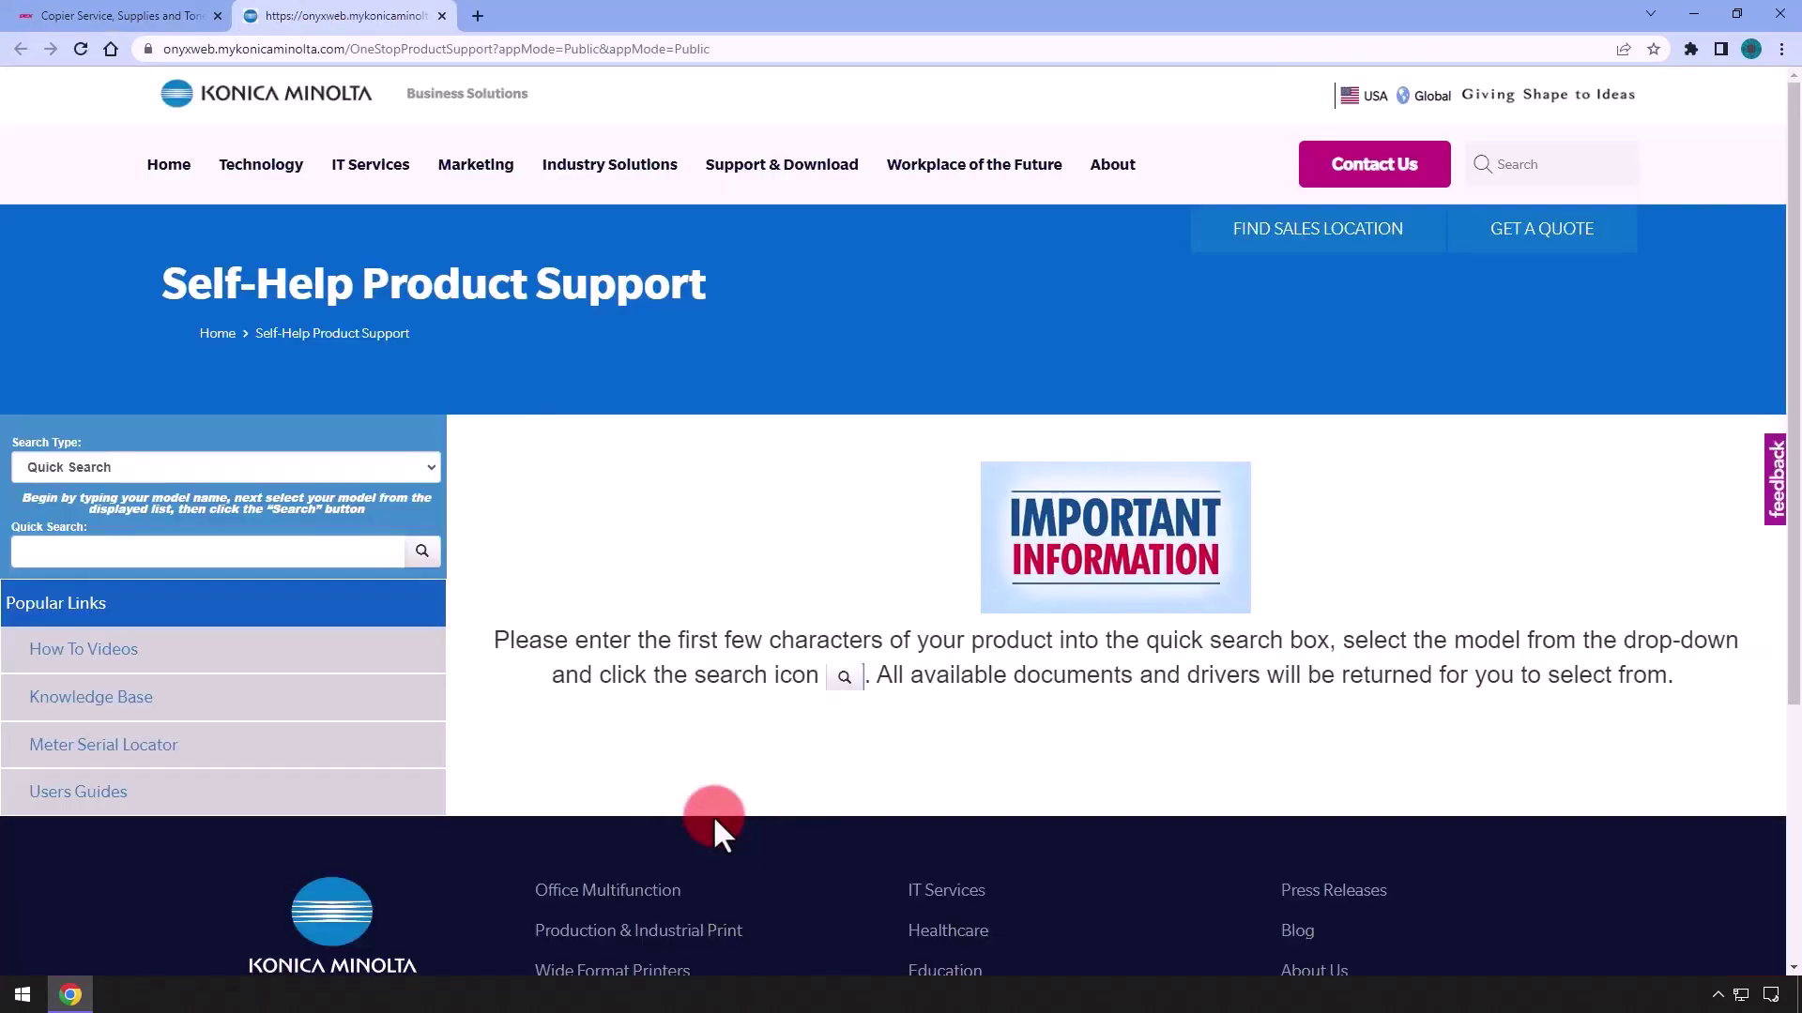
{"action": "left_click", "coordinate": [283, 562]}
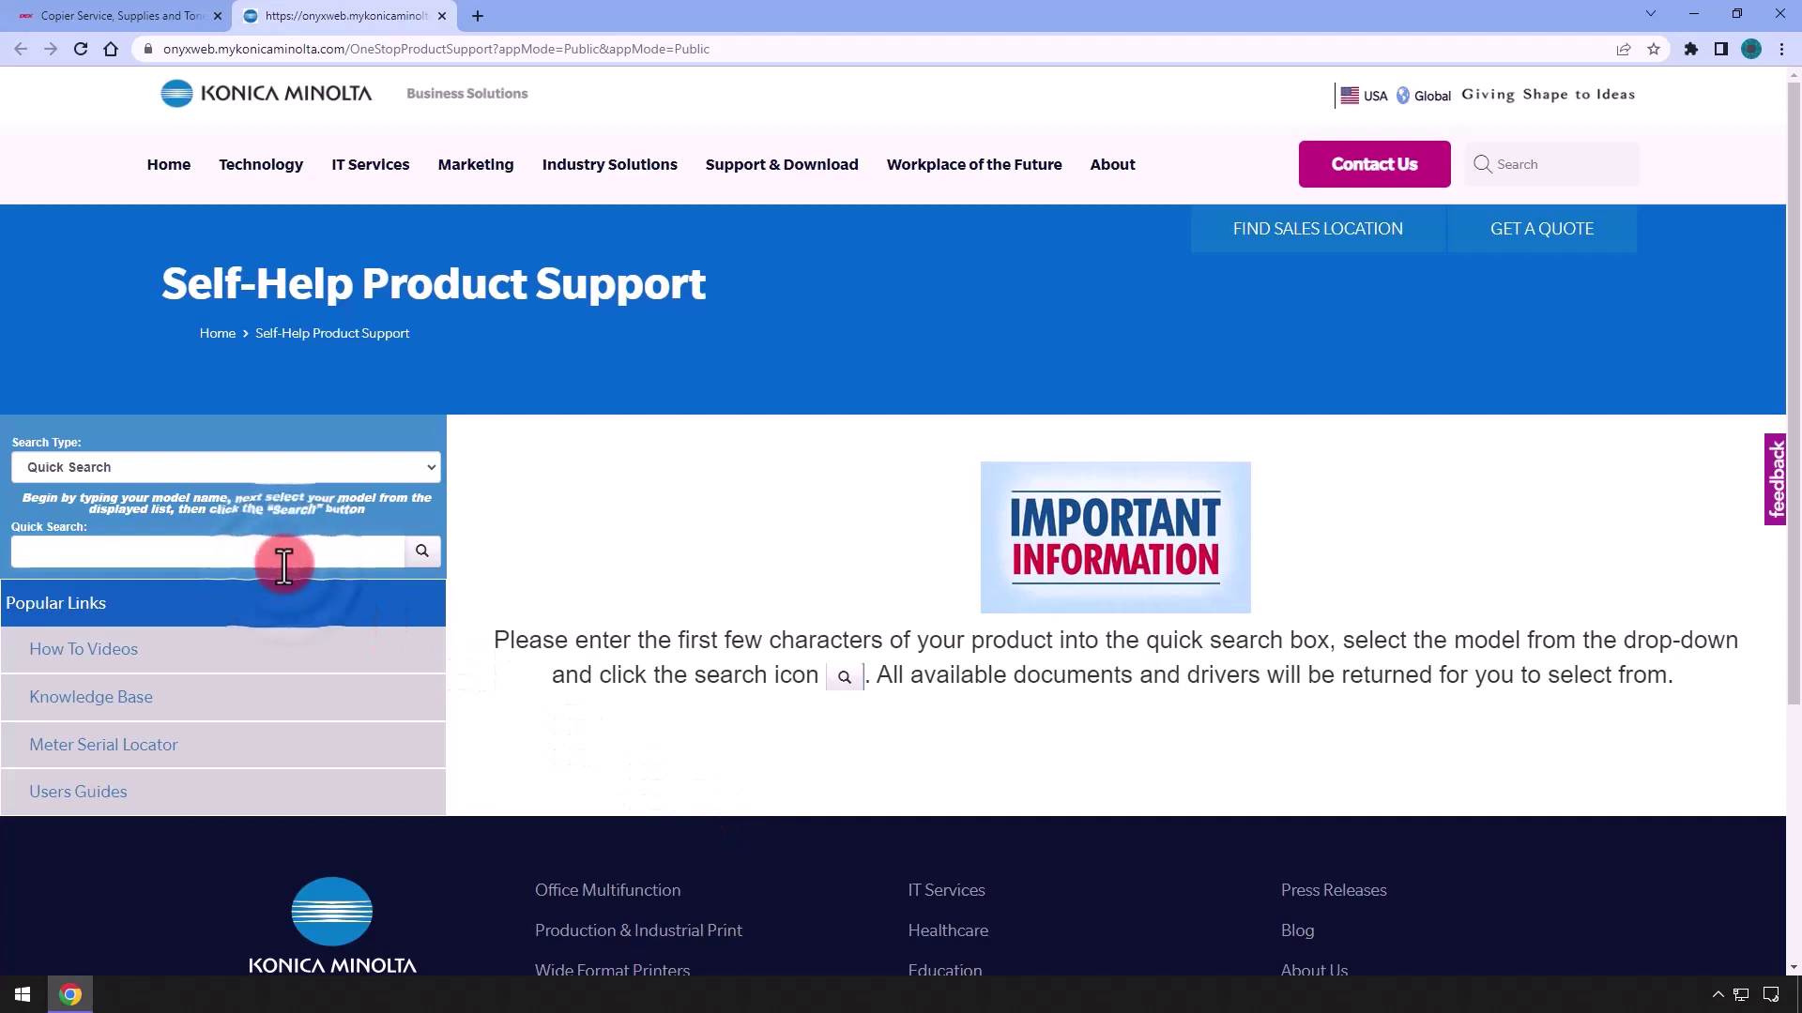
{"action": "type", "text": "c250"}
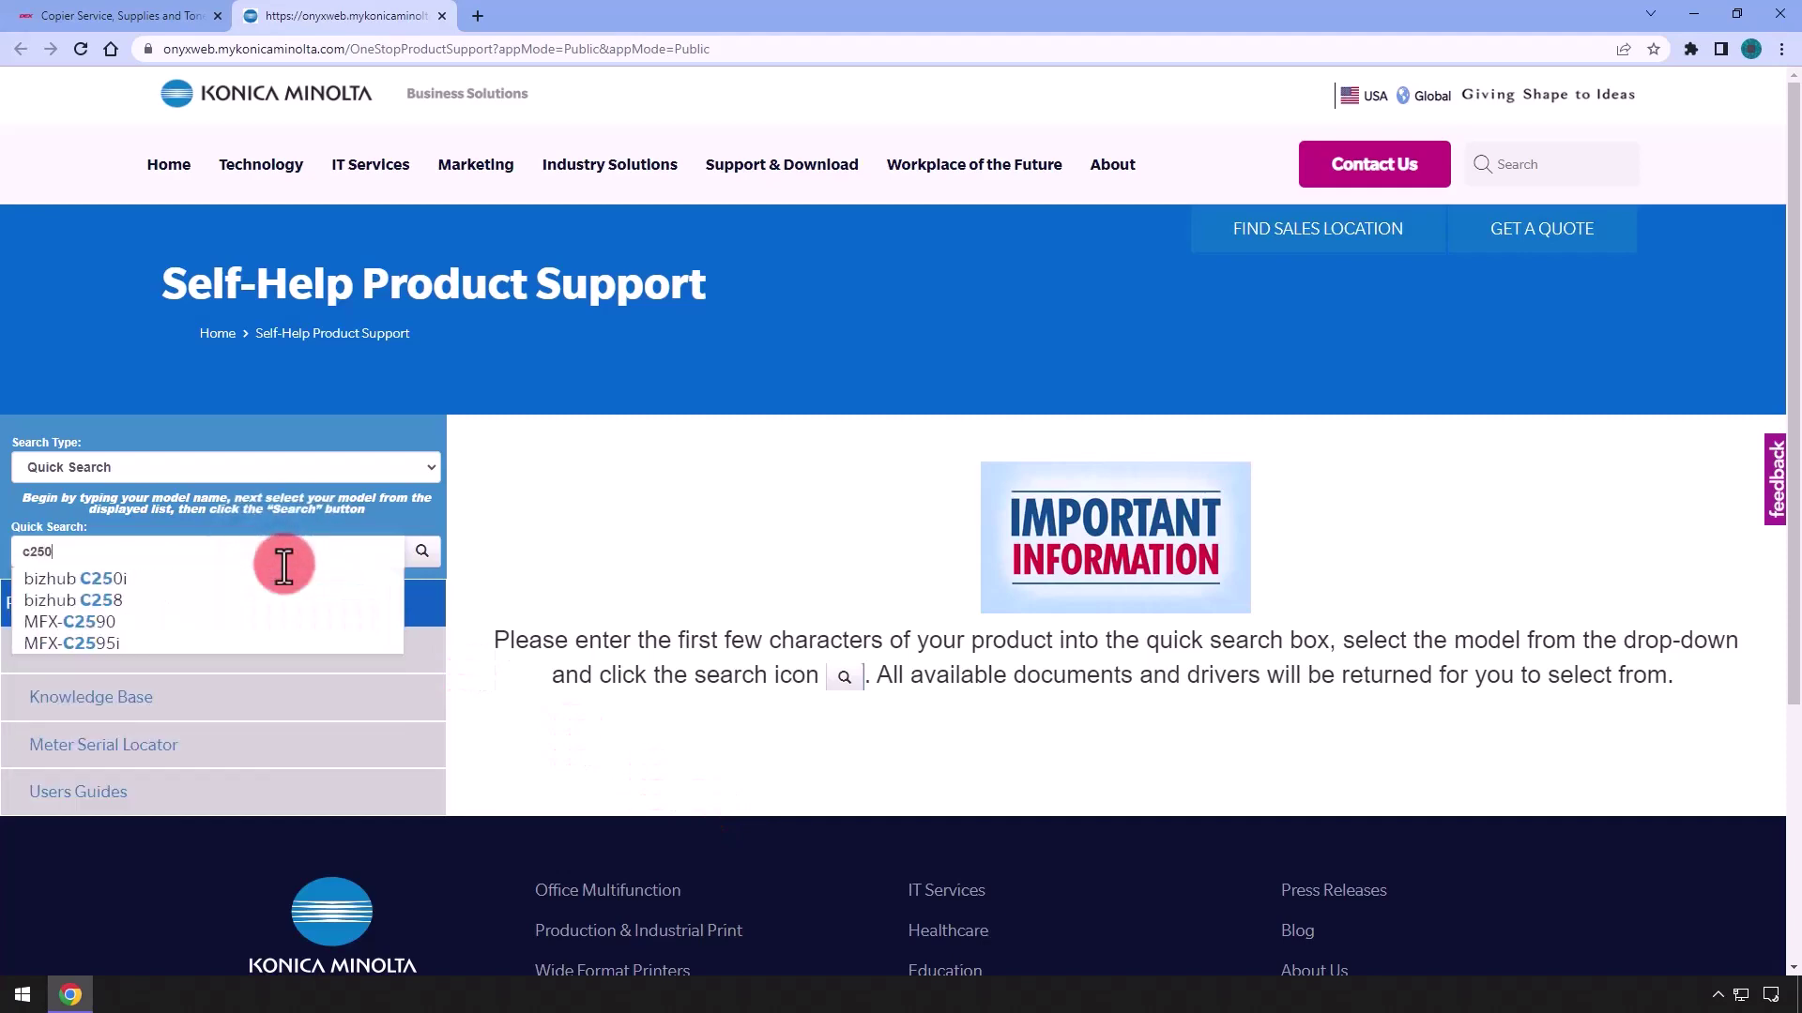
{"action": "type", "text": "i"}
{"action": "left_click", "coordinate": [402, 576]}
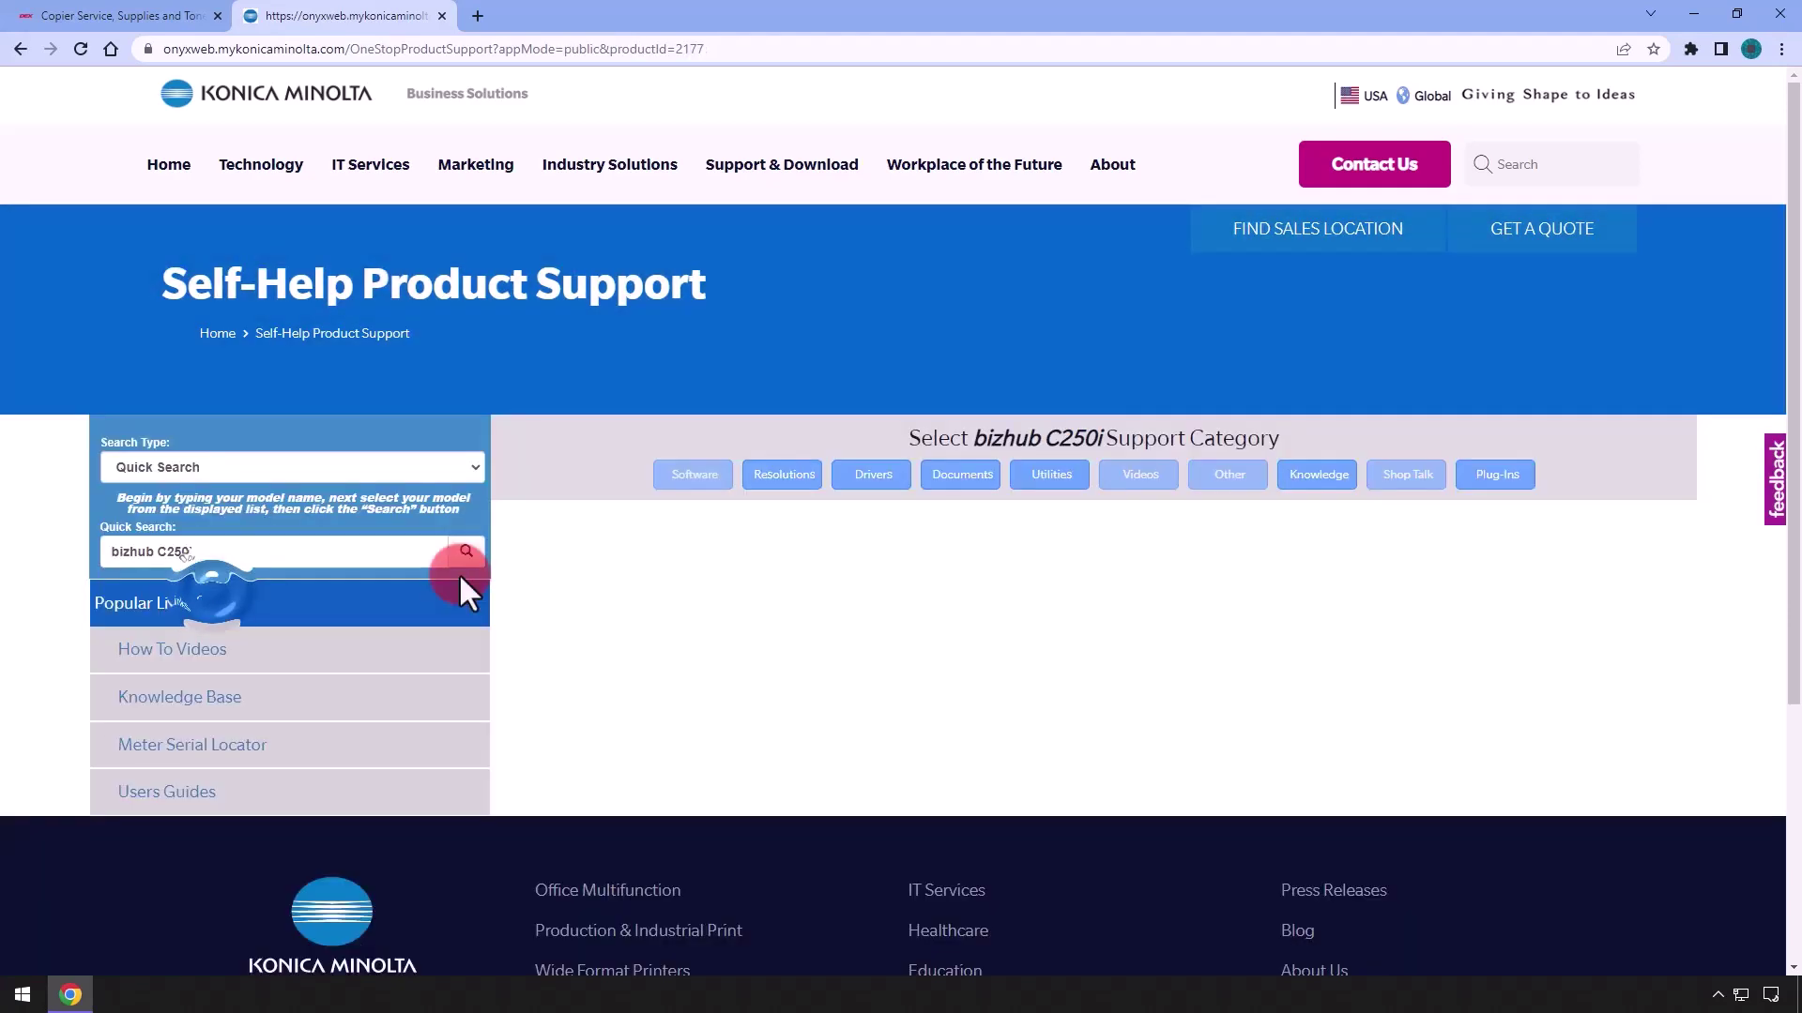
{"action": "left_click", "coordinate": [871, 477]}
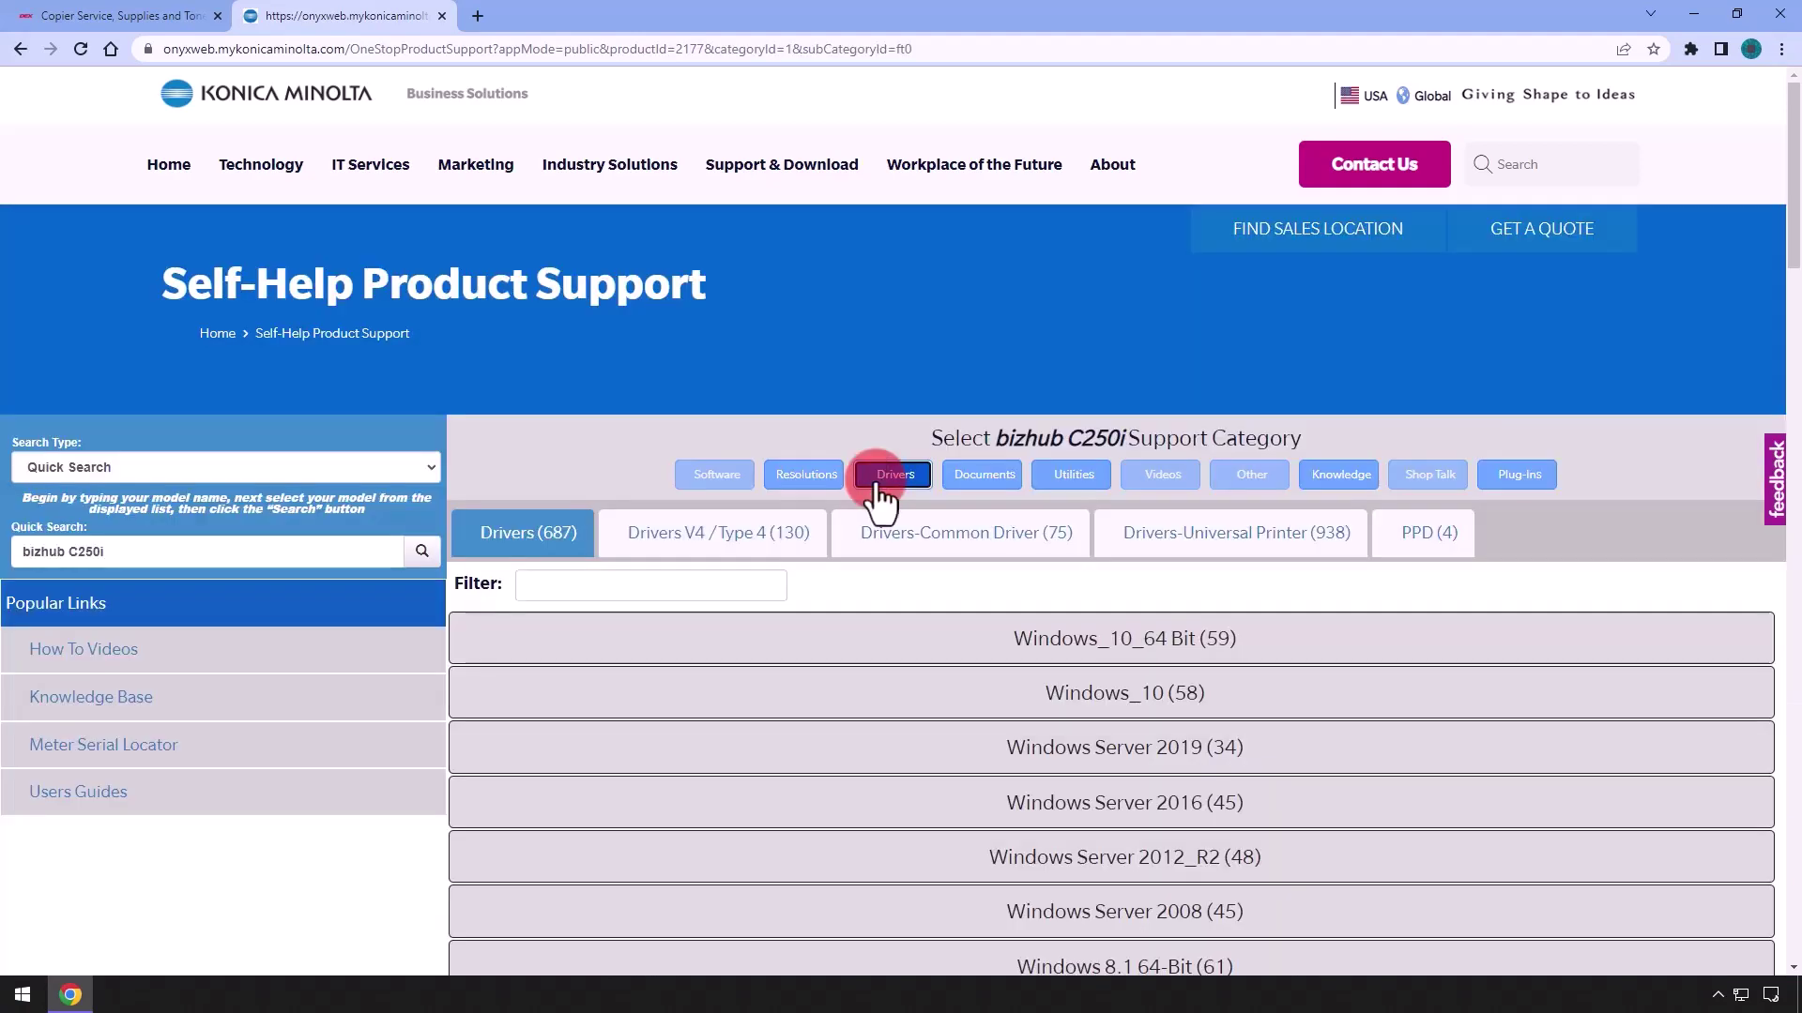
Download KM_UniversalDriver_PS_PCL_FAX_3.9.303.0.zip from the Universal Printer Windows_10_64 Bit drivers
{"action": "left_click", "coordinate": [1152, 541]}
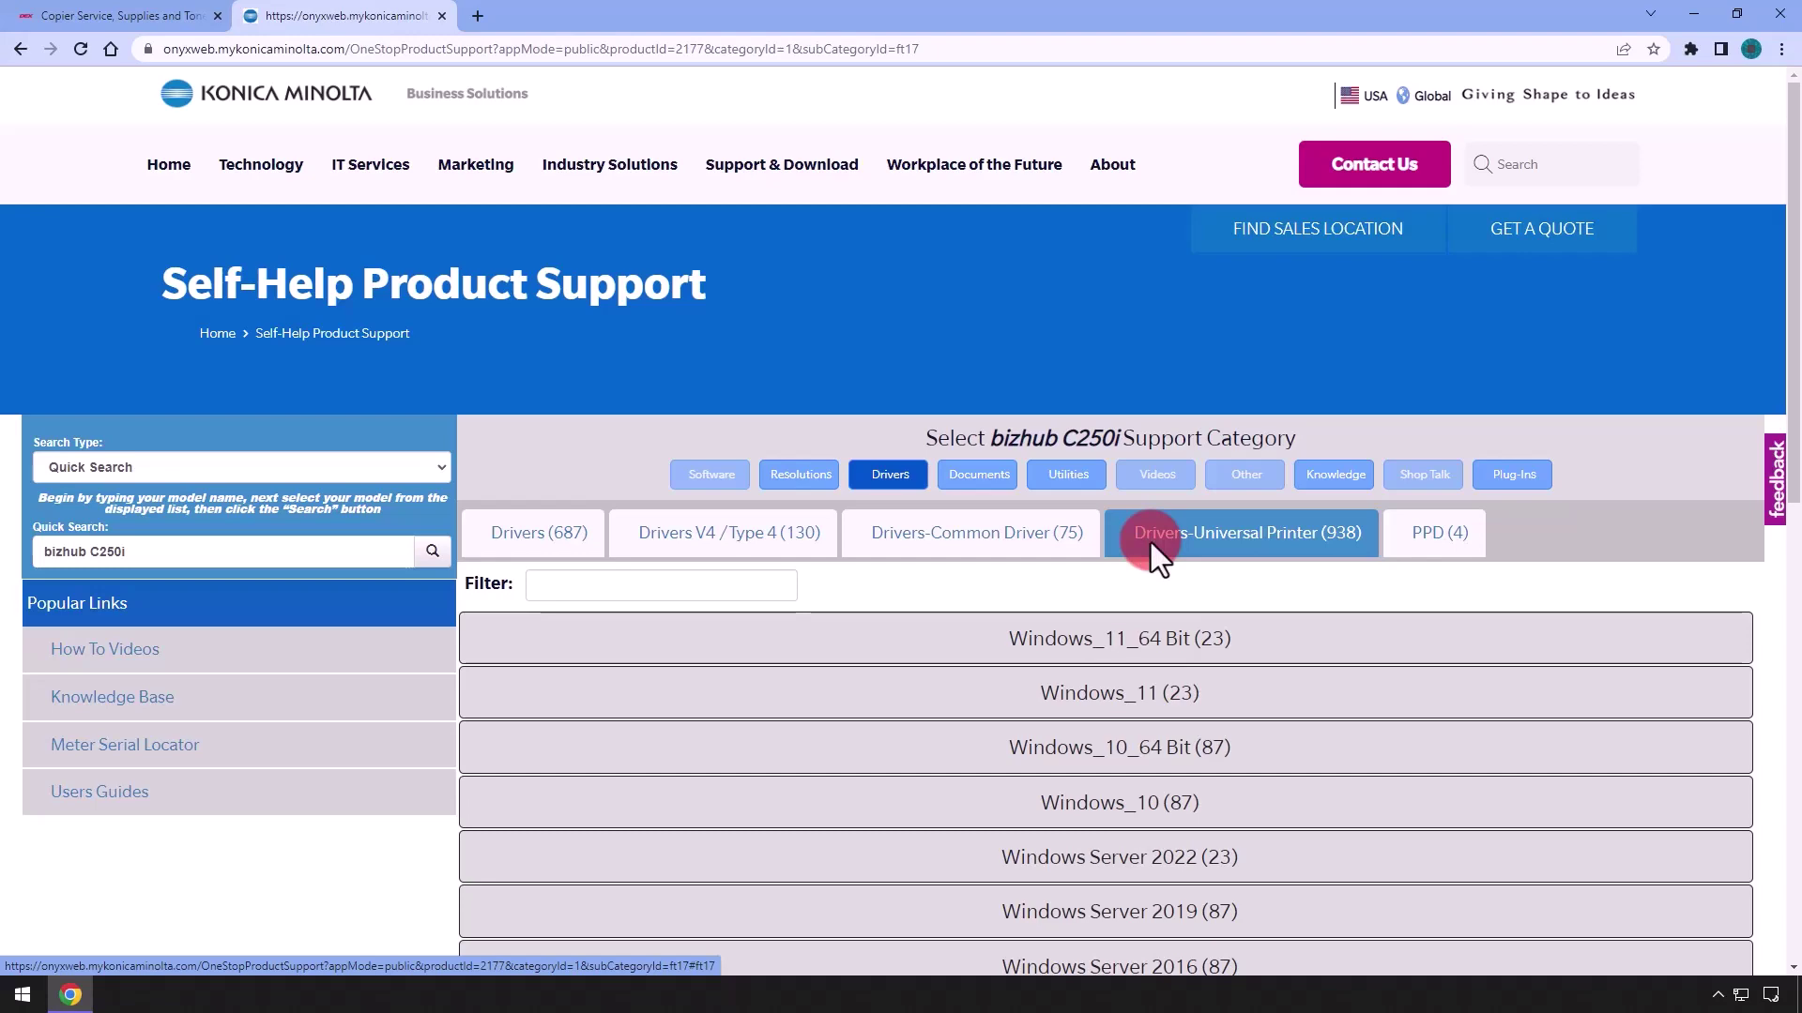
{"action": "left_click", "coordinate": [1021, 747]}
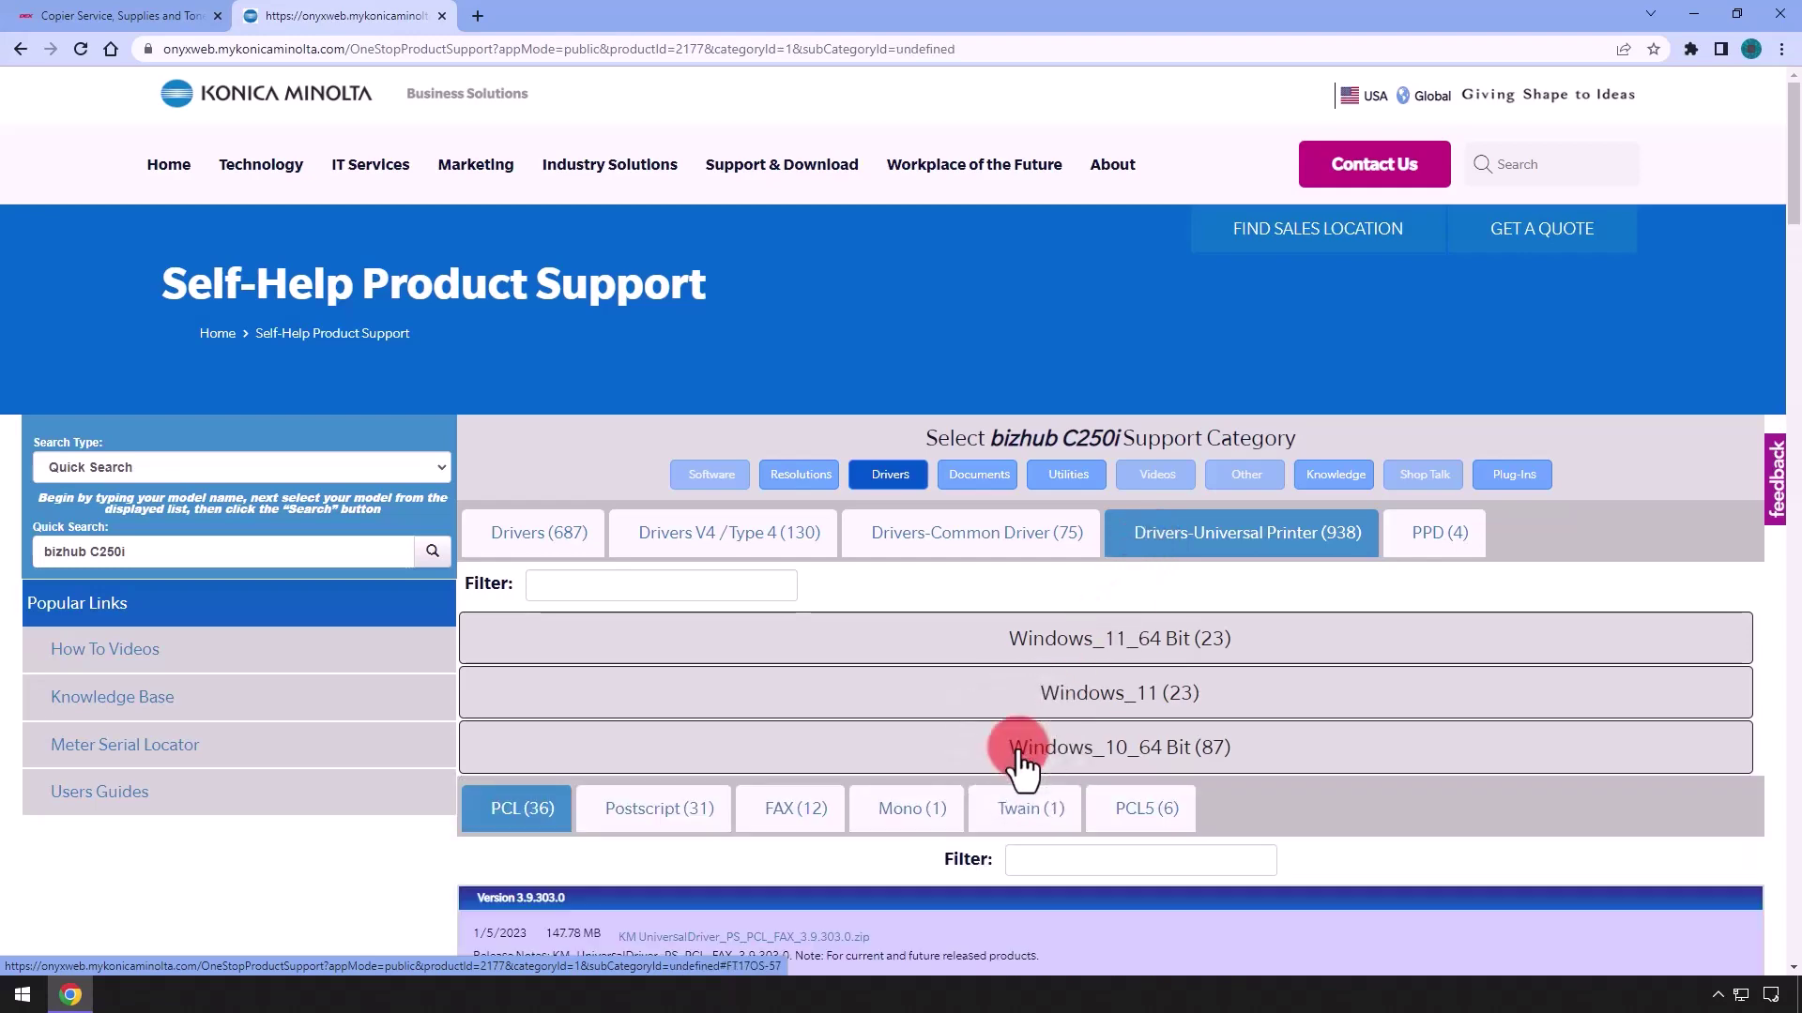
{"action": "scroll", "coordinate": [1019, 757], "scroll_direction": "down", "scroll_amount": 2}
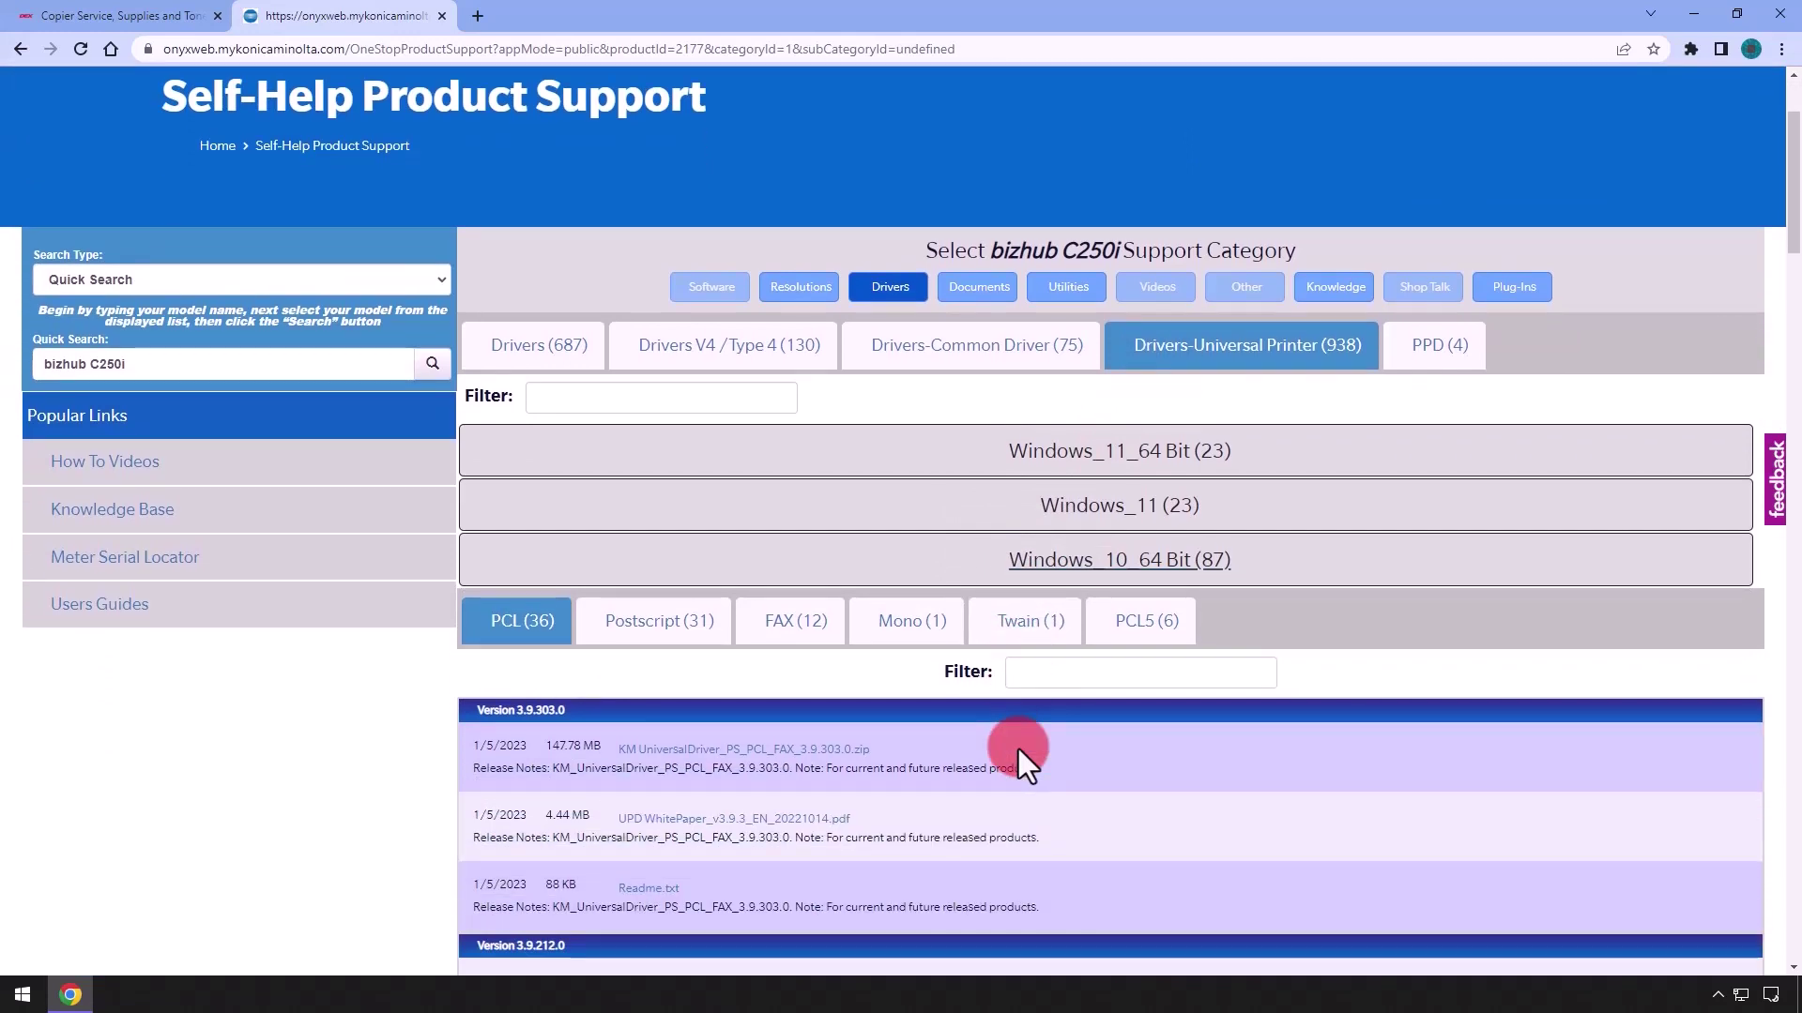
{"action": "left_click", "coordinate": [823, 750]}
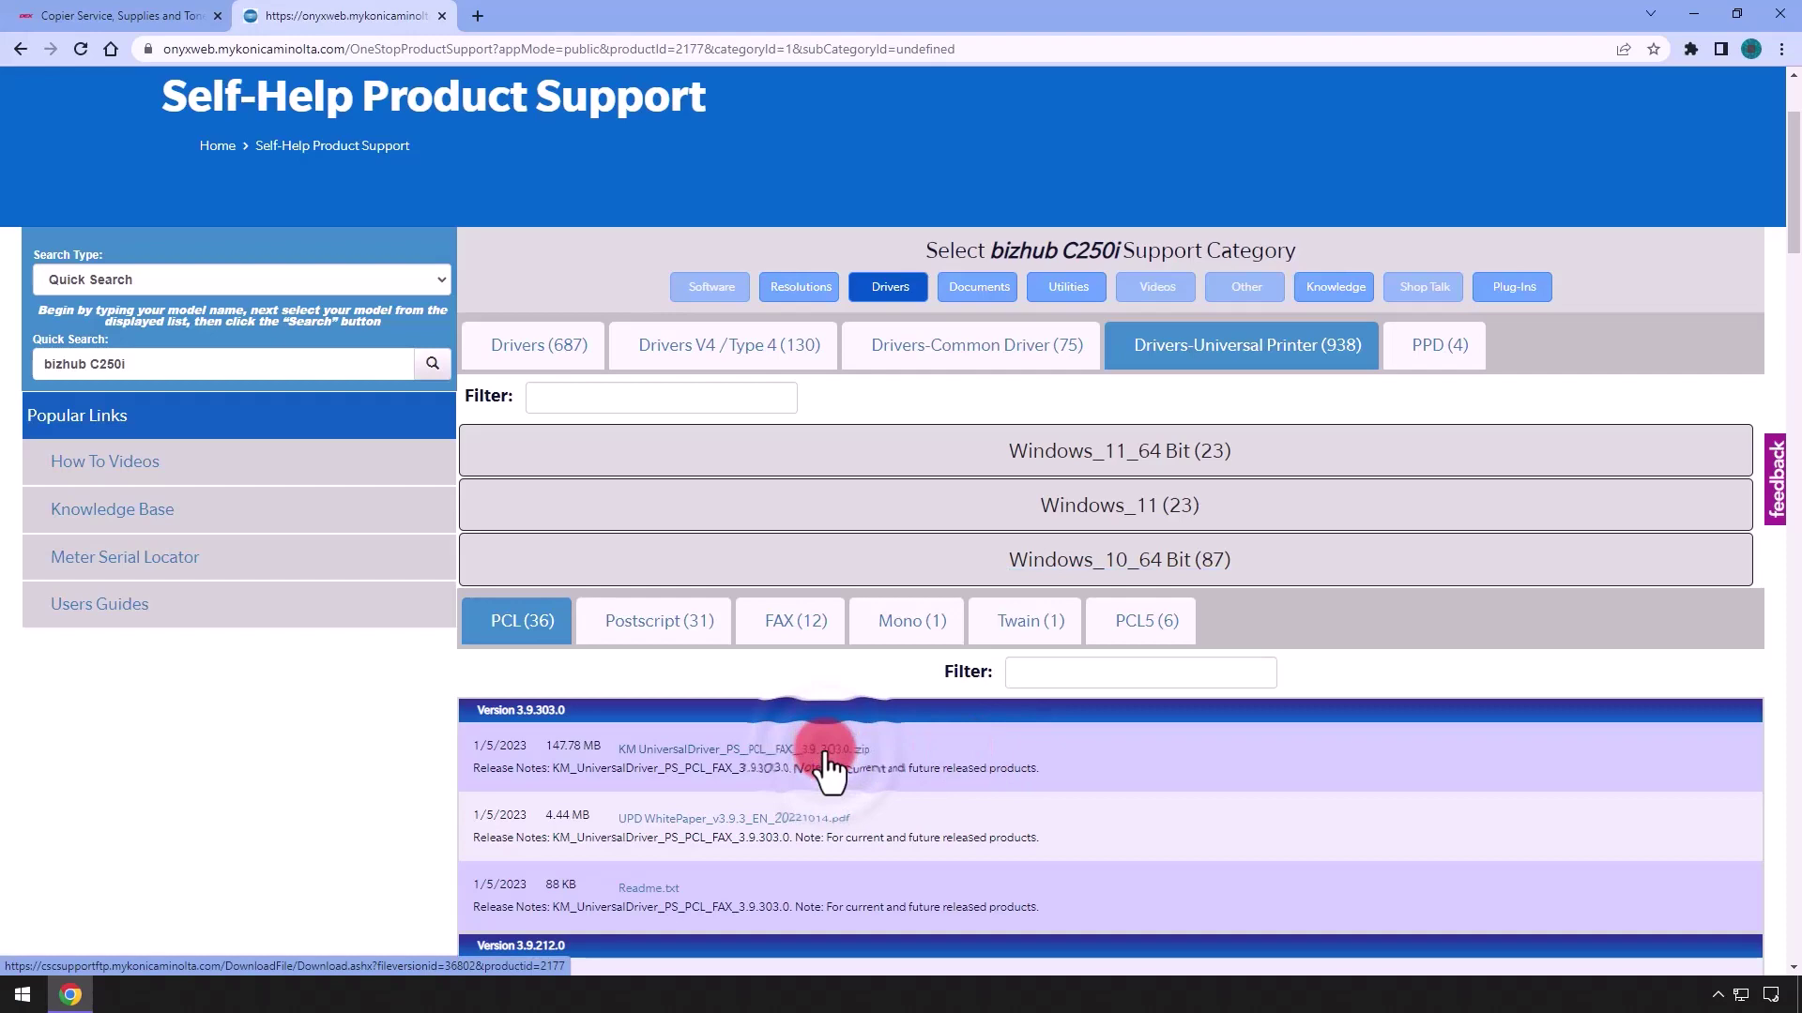
{"action": "left_click", "coordinate": [716, 477]}
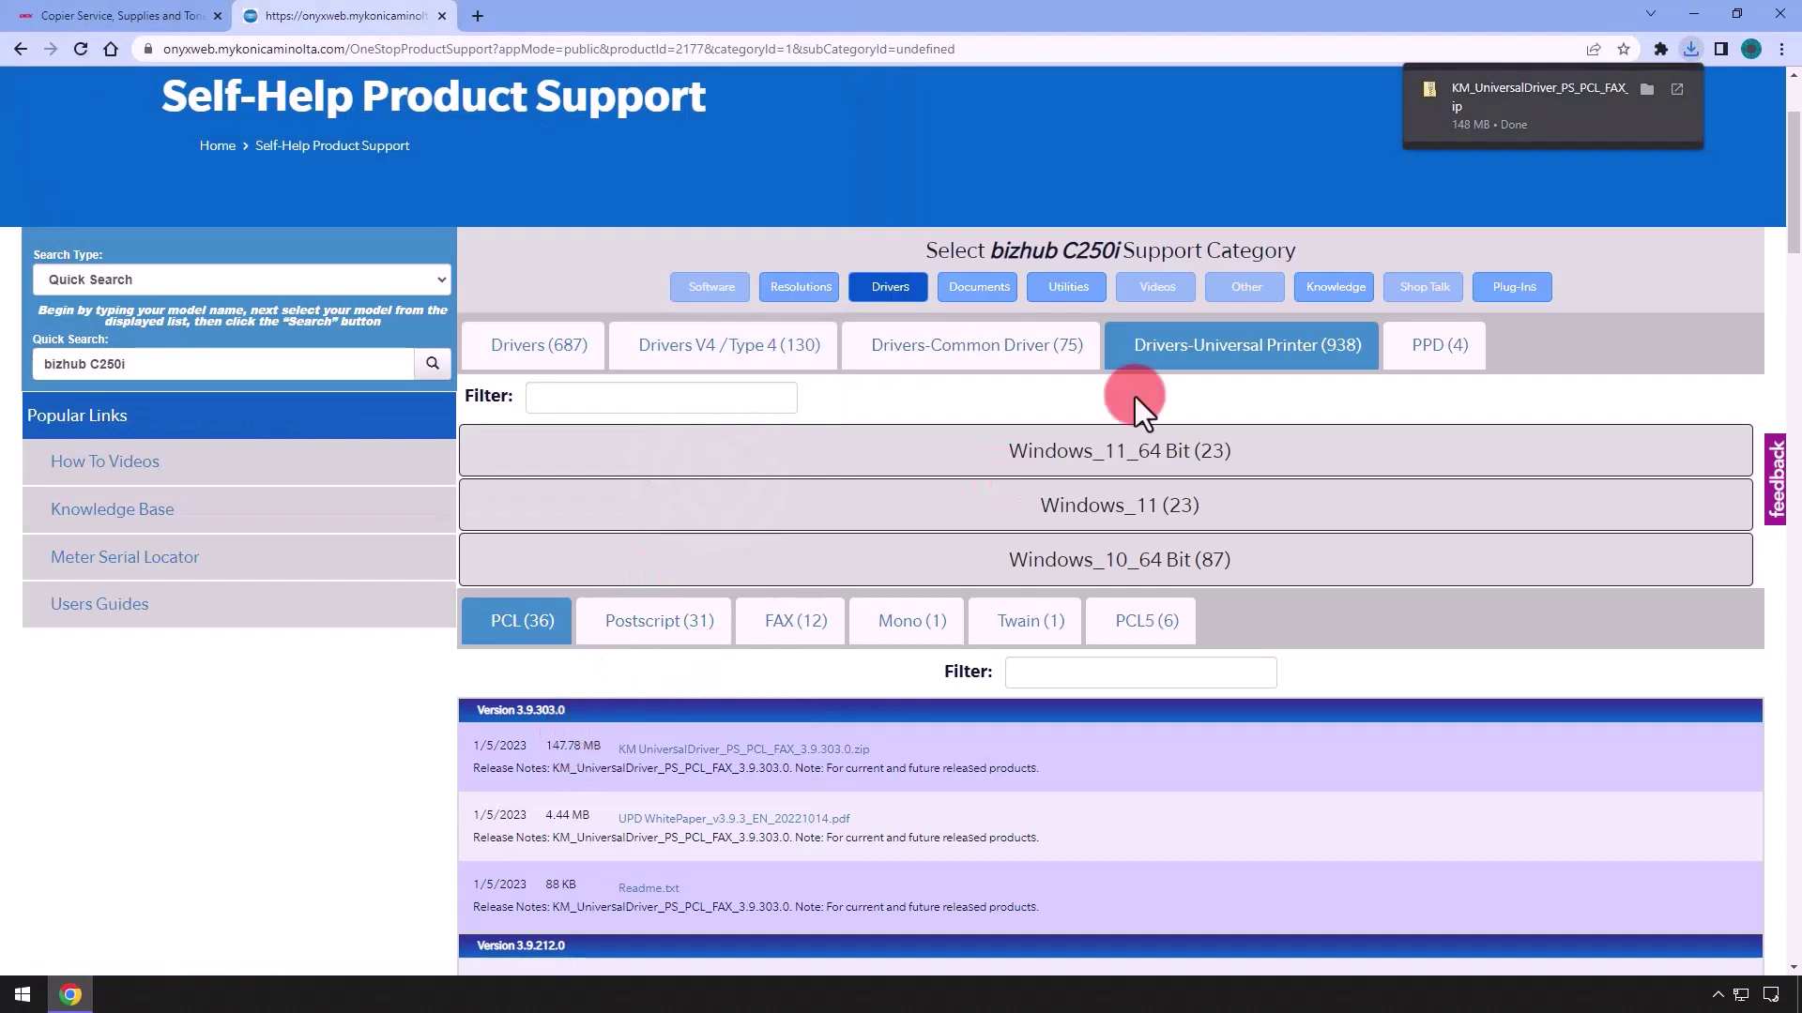
Extract KM_UniversalDriver_PS_PCL_FAX_3.9.303.0.zip into a same-named folder in Downloads
{"action": "left_click", "coordinate": [1637, 89]}
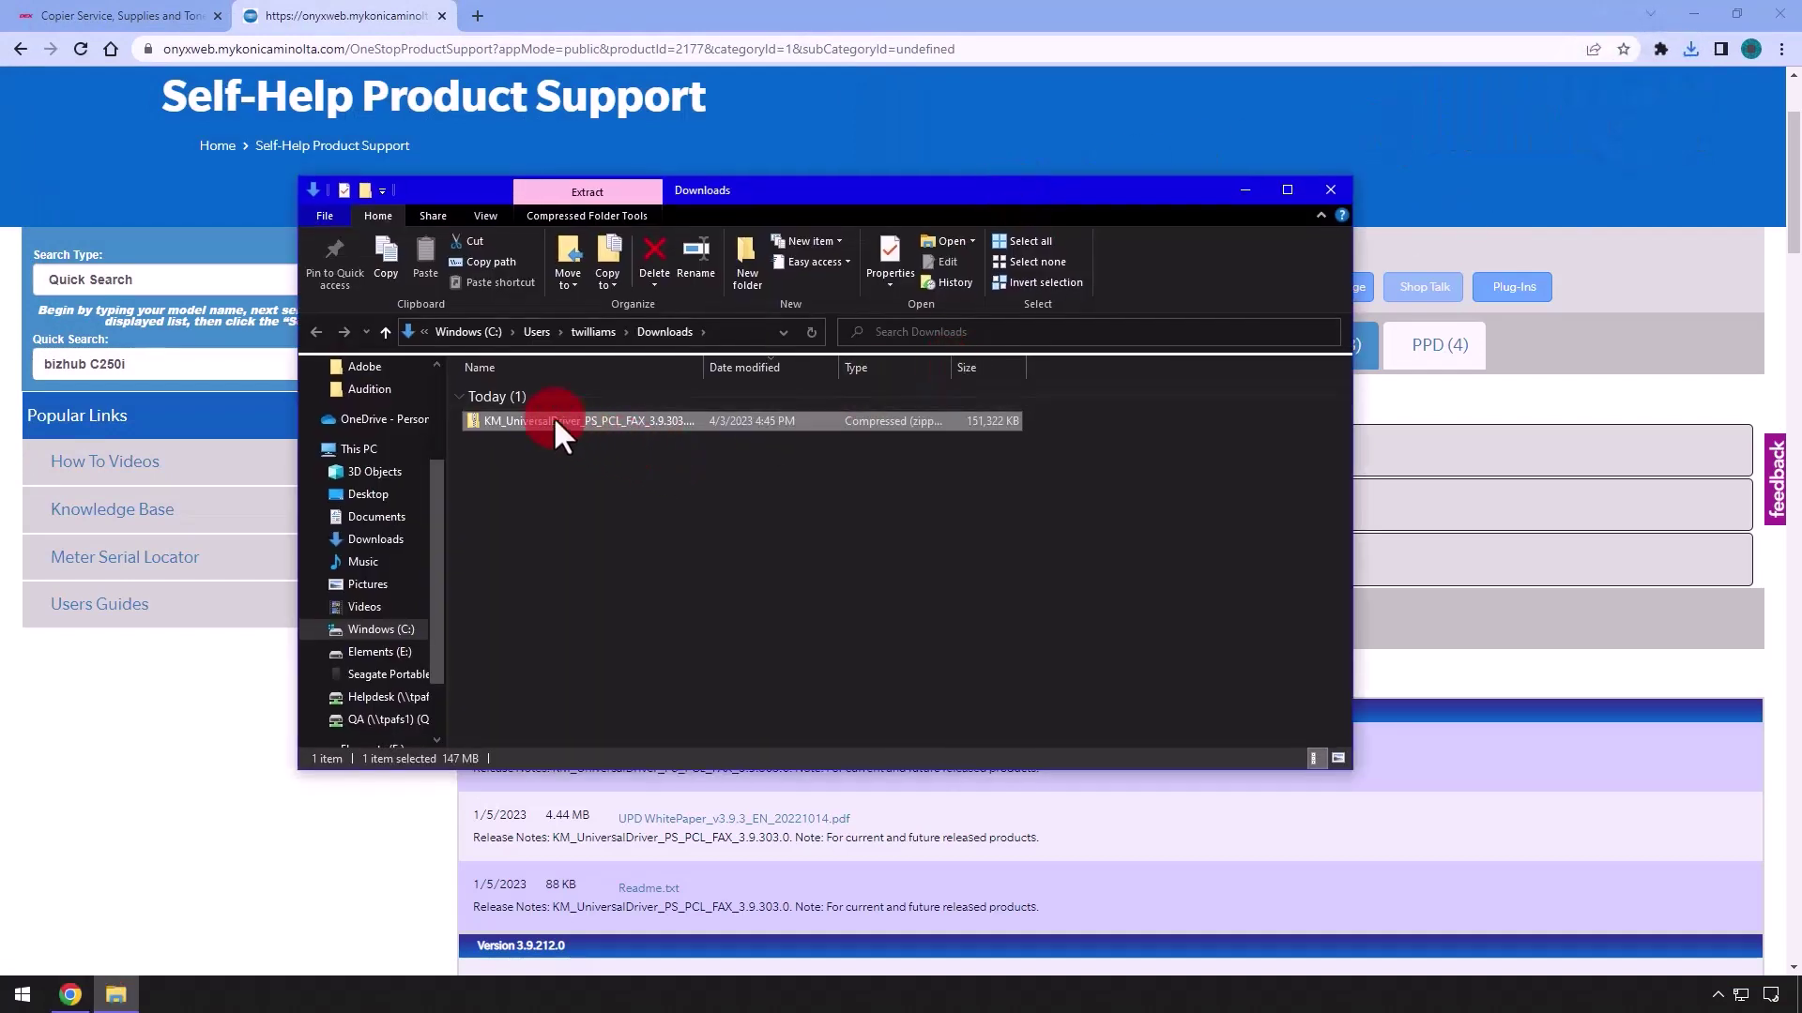
{"action": "right_click", "coordinate": [554, 424]}
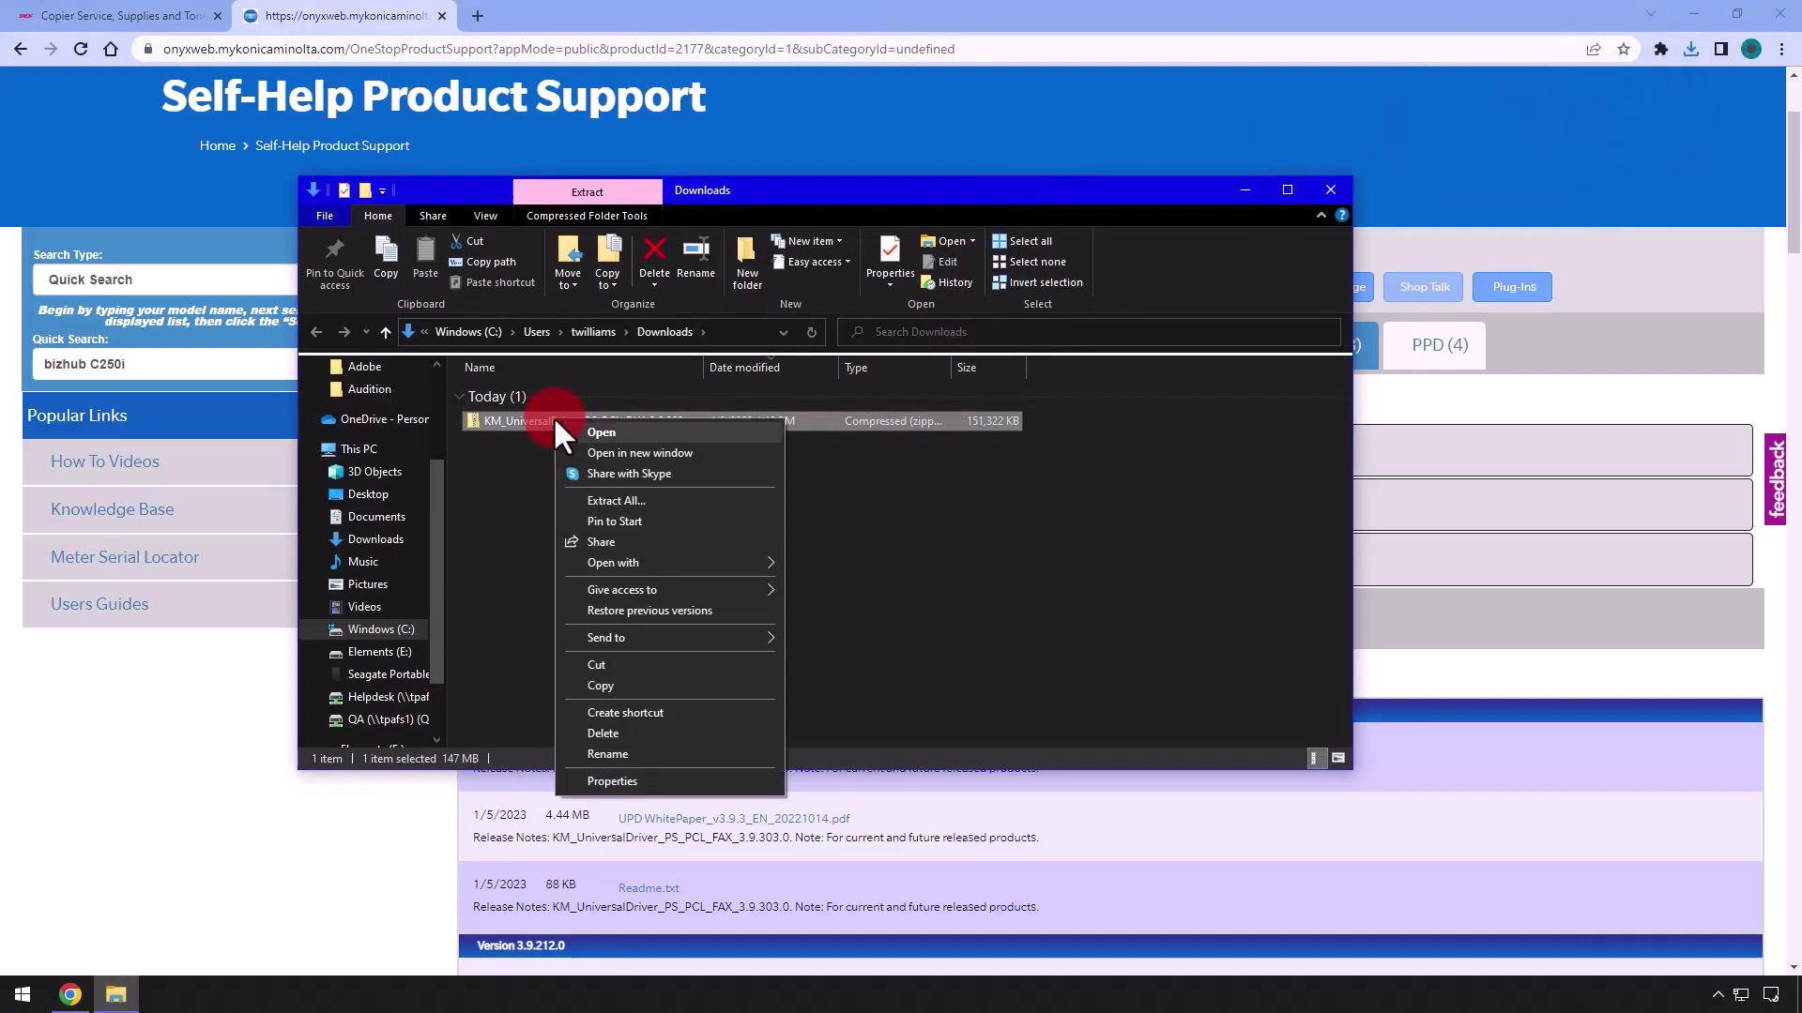
{"action": "left_click", "coordinate": [643, 501]}
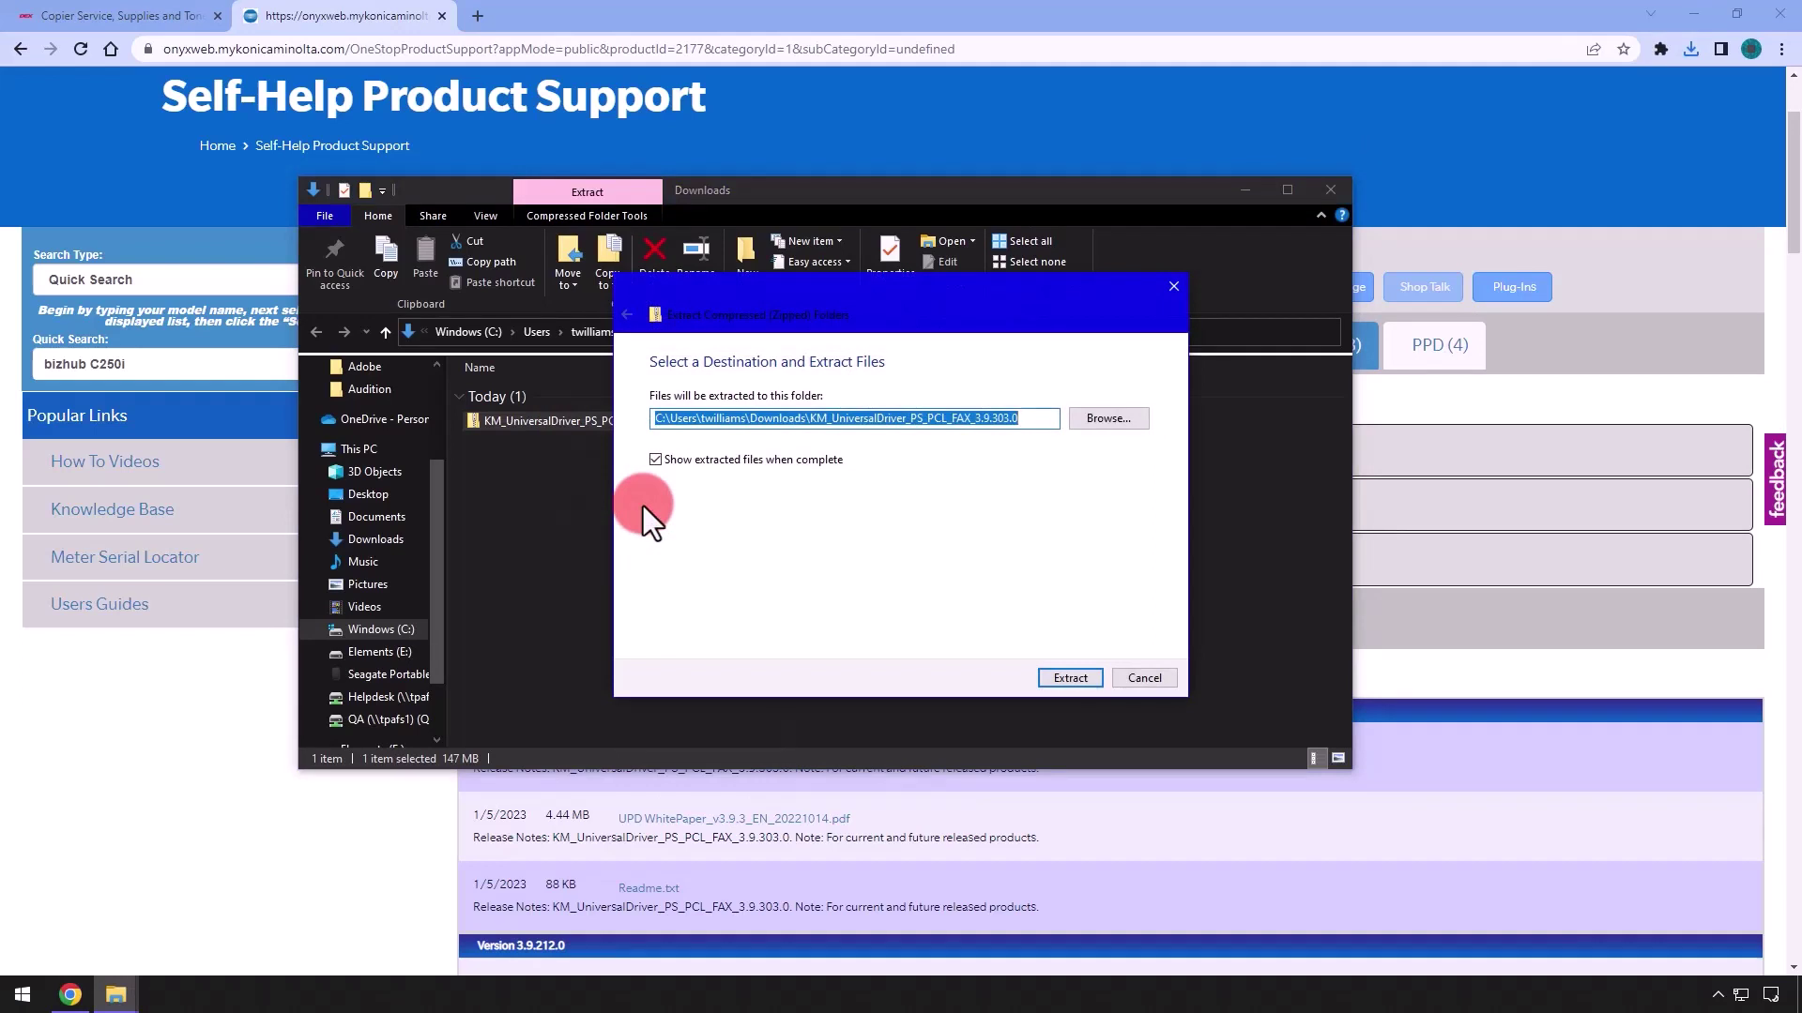
{"action": "left_click", "coordinate": [1069, 680]}
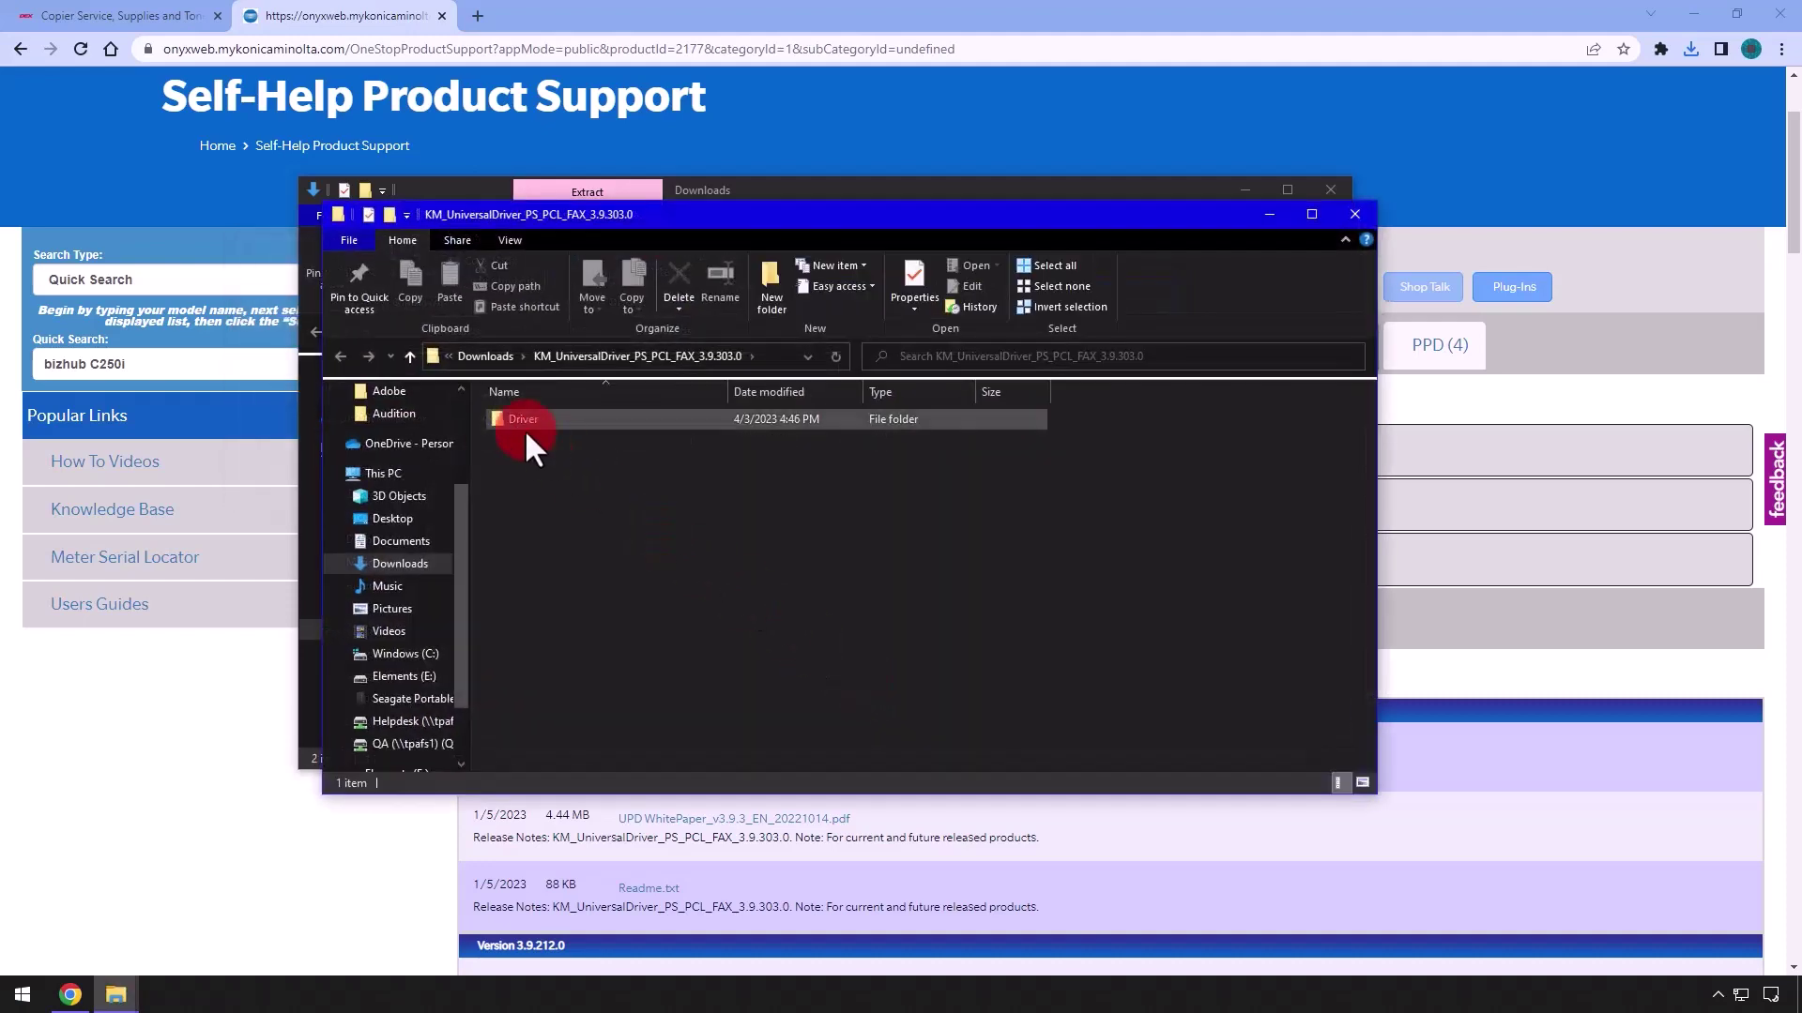
Run UPDSetup64.exe from the extracted Driver\PCL folder
{"action": "left_click", "coordinate": [515, 422]}
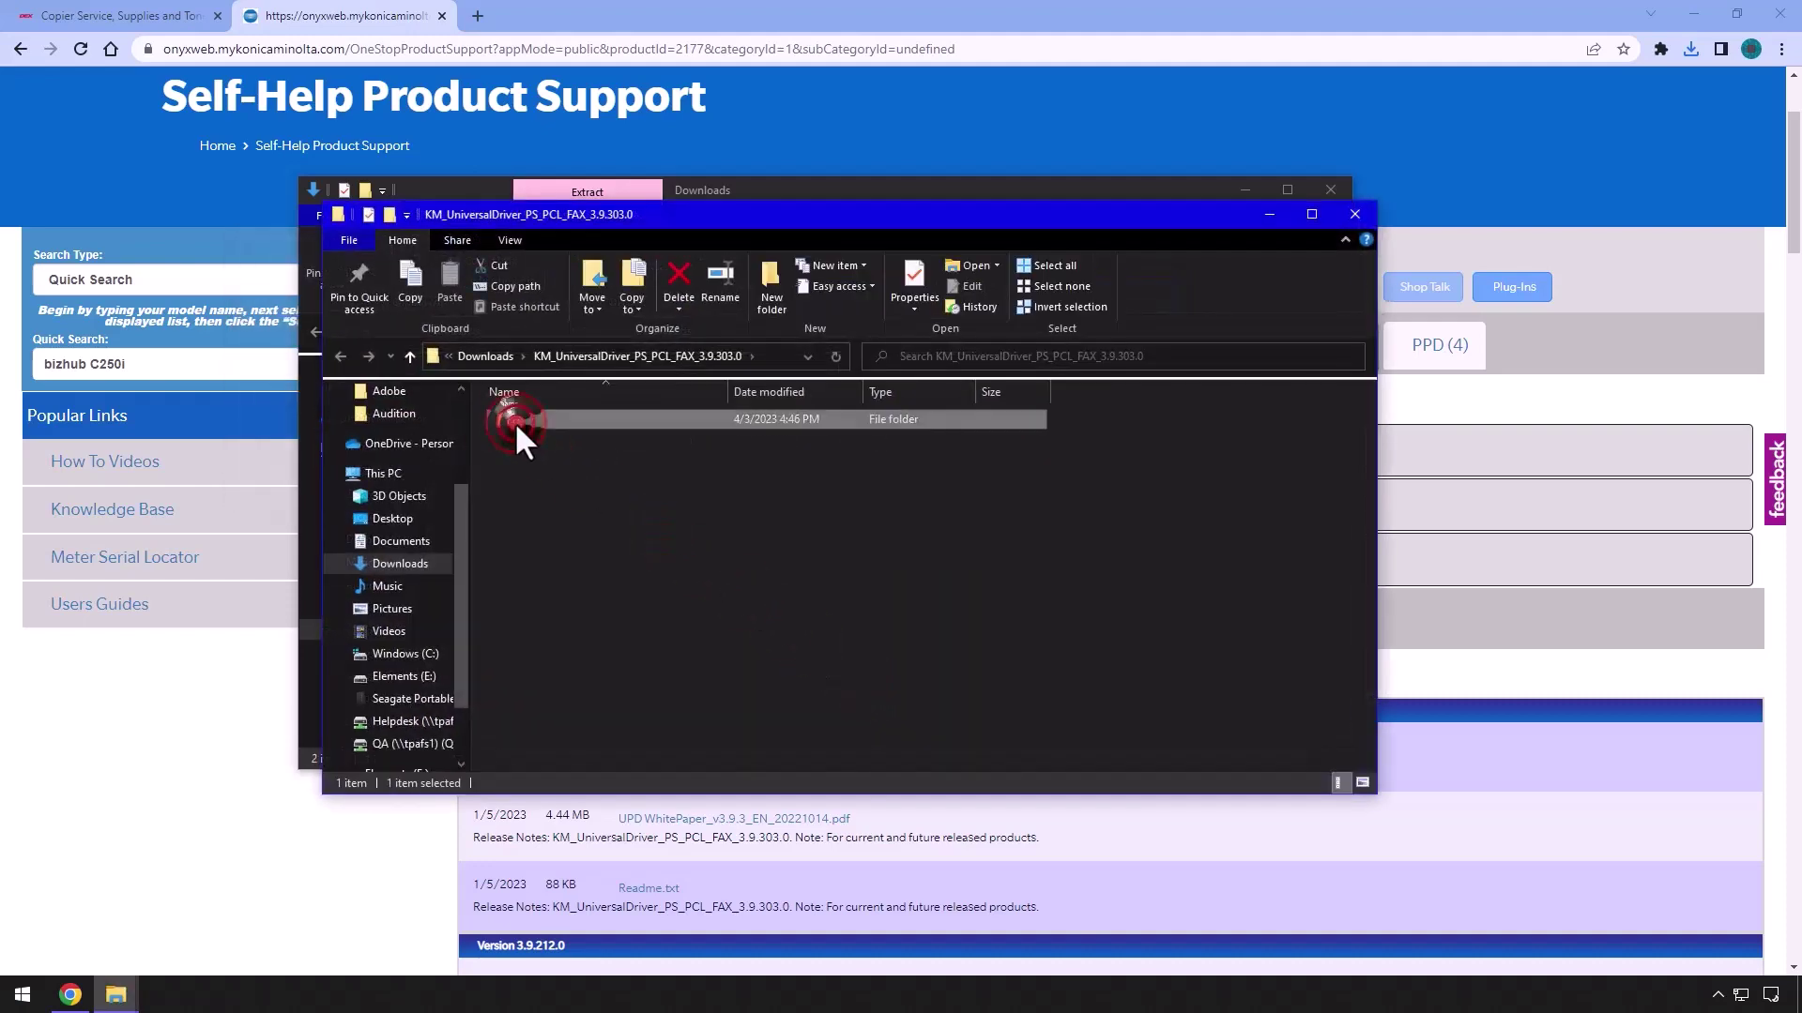
{"action": "double_click", "coordinate": [513, 420]}
{"action": "left_click", "coordinate": [519, 437]}
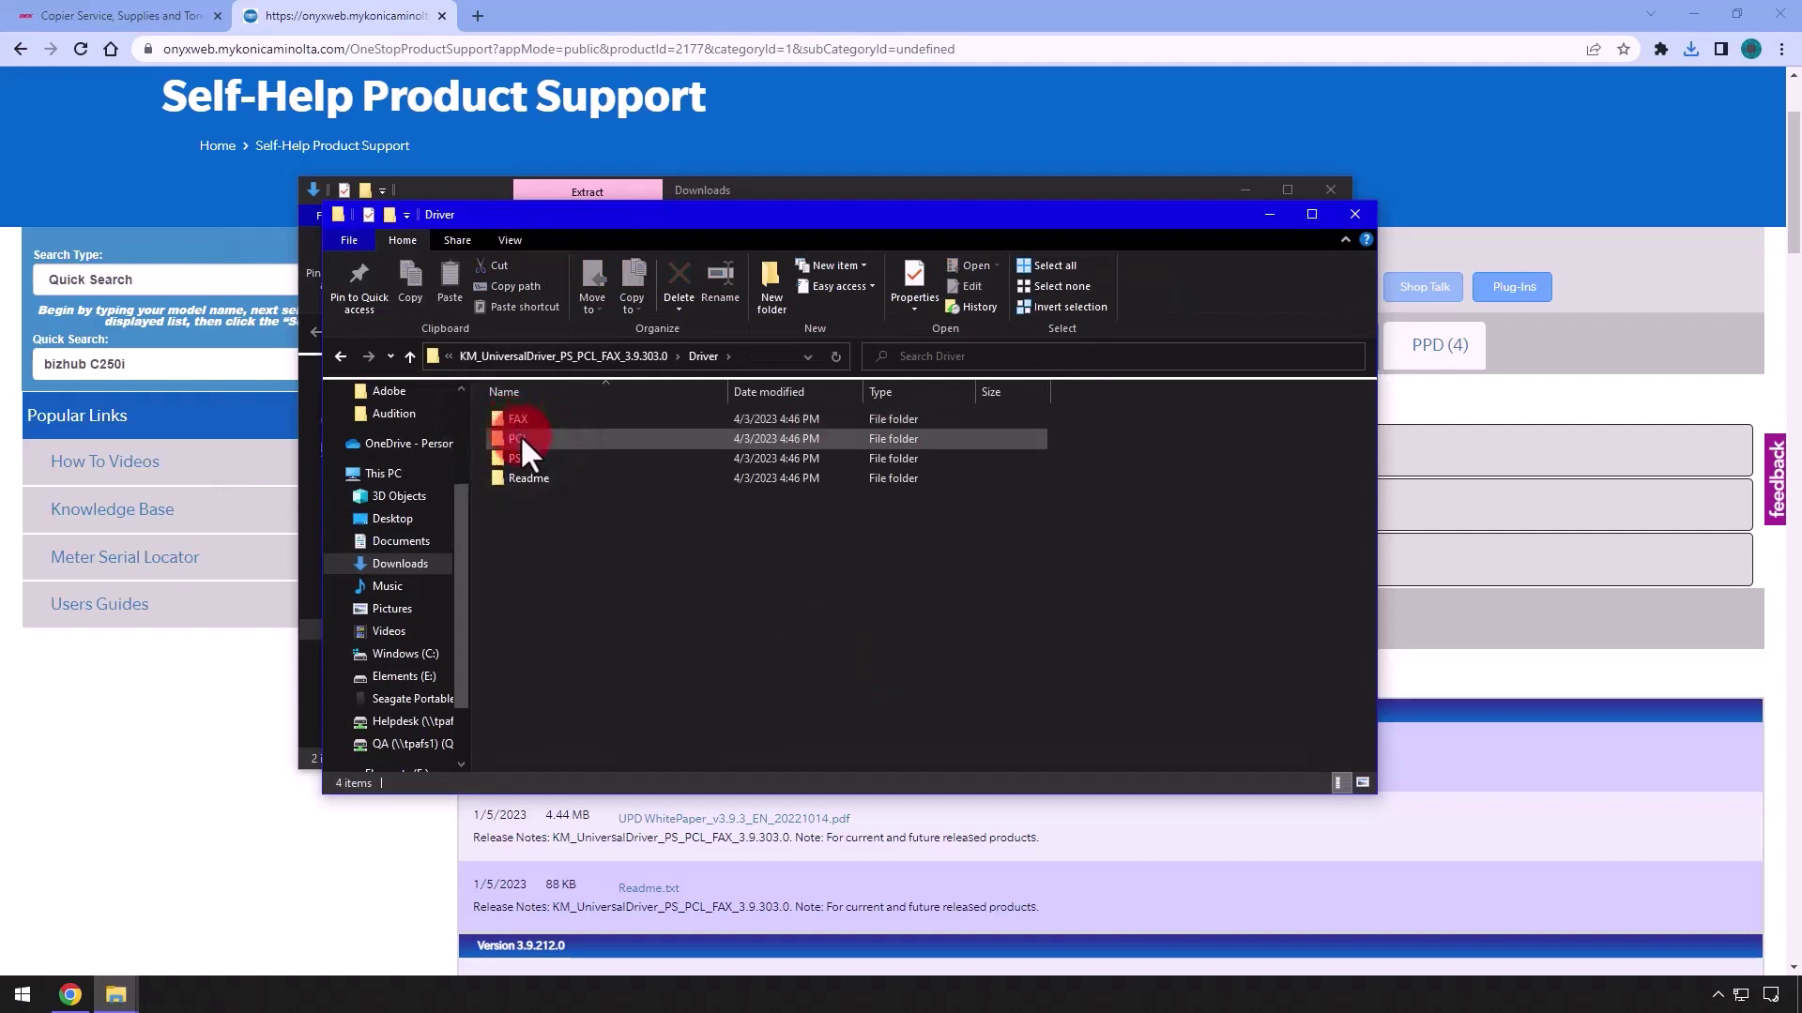
{"action": "double_click", "coordinate": [523, 440]}
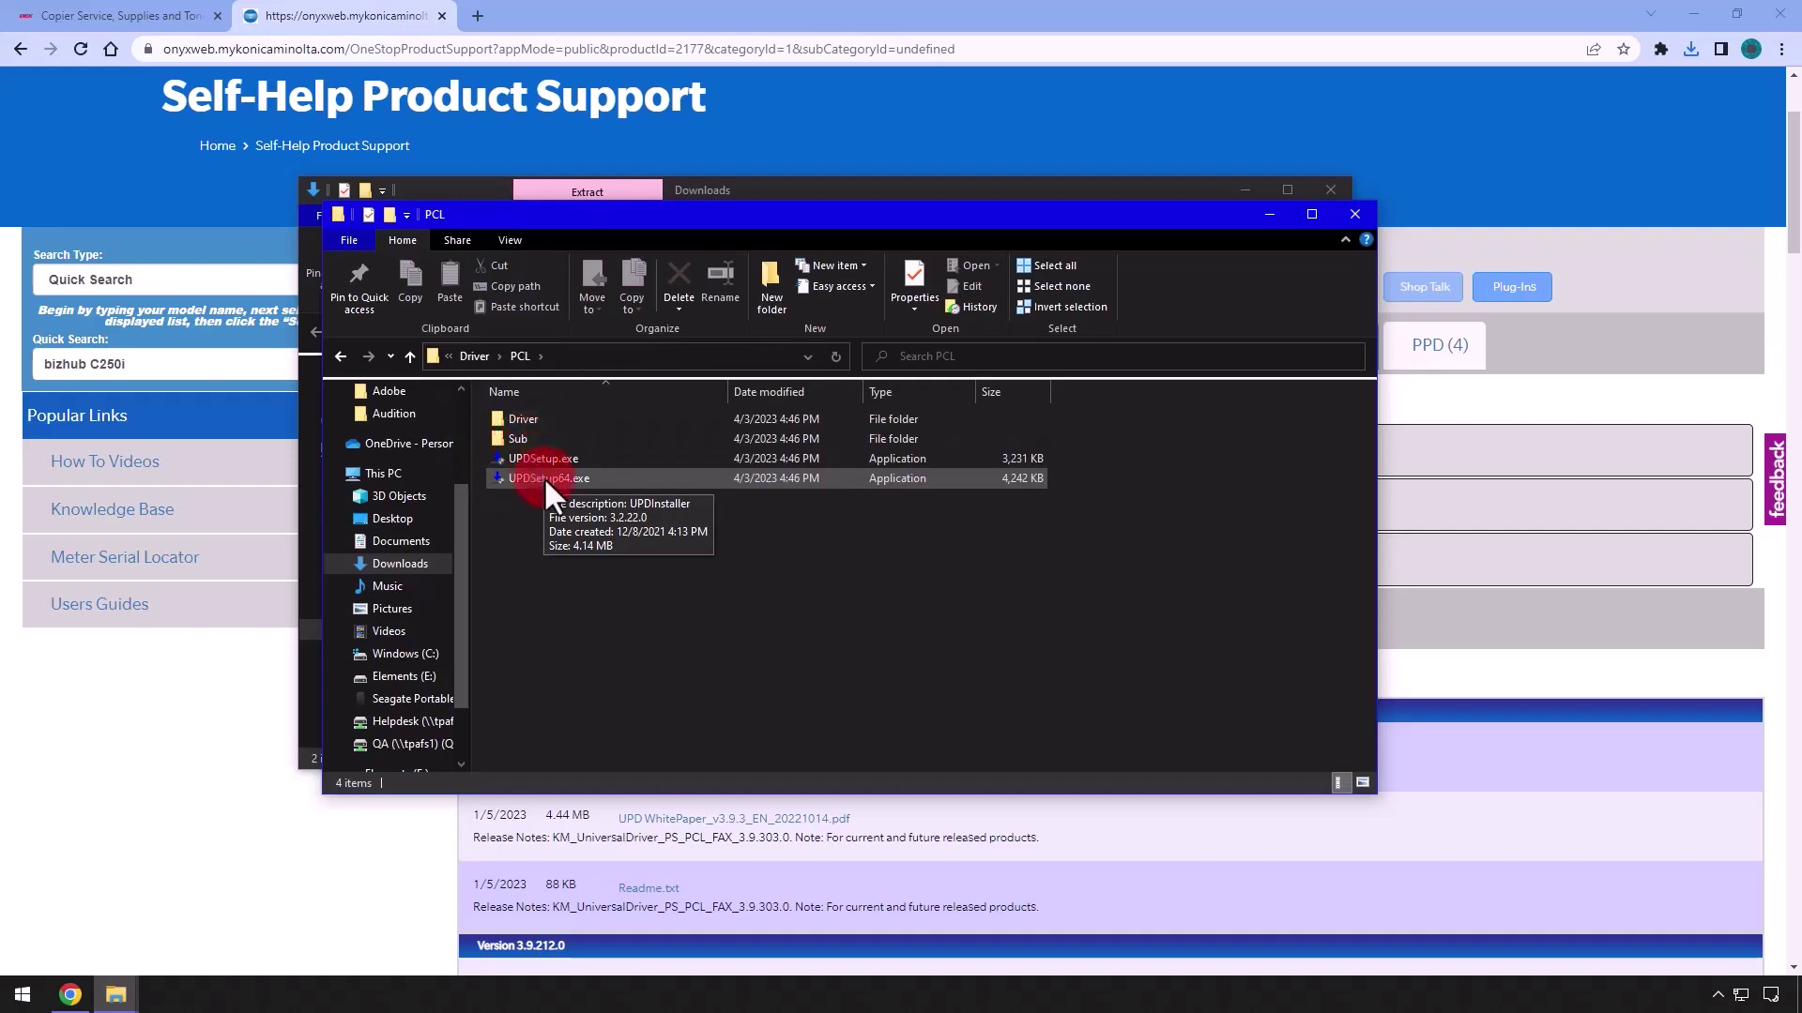
{"action": "double_click", "coordinate": [544, 476]}
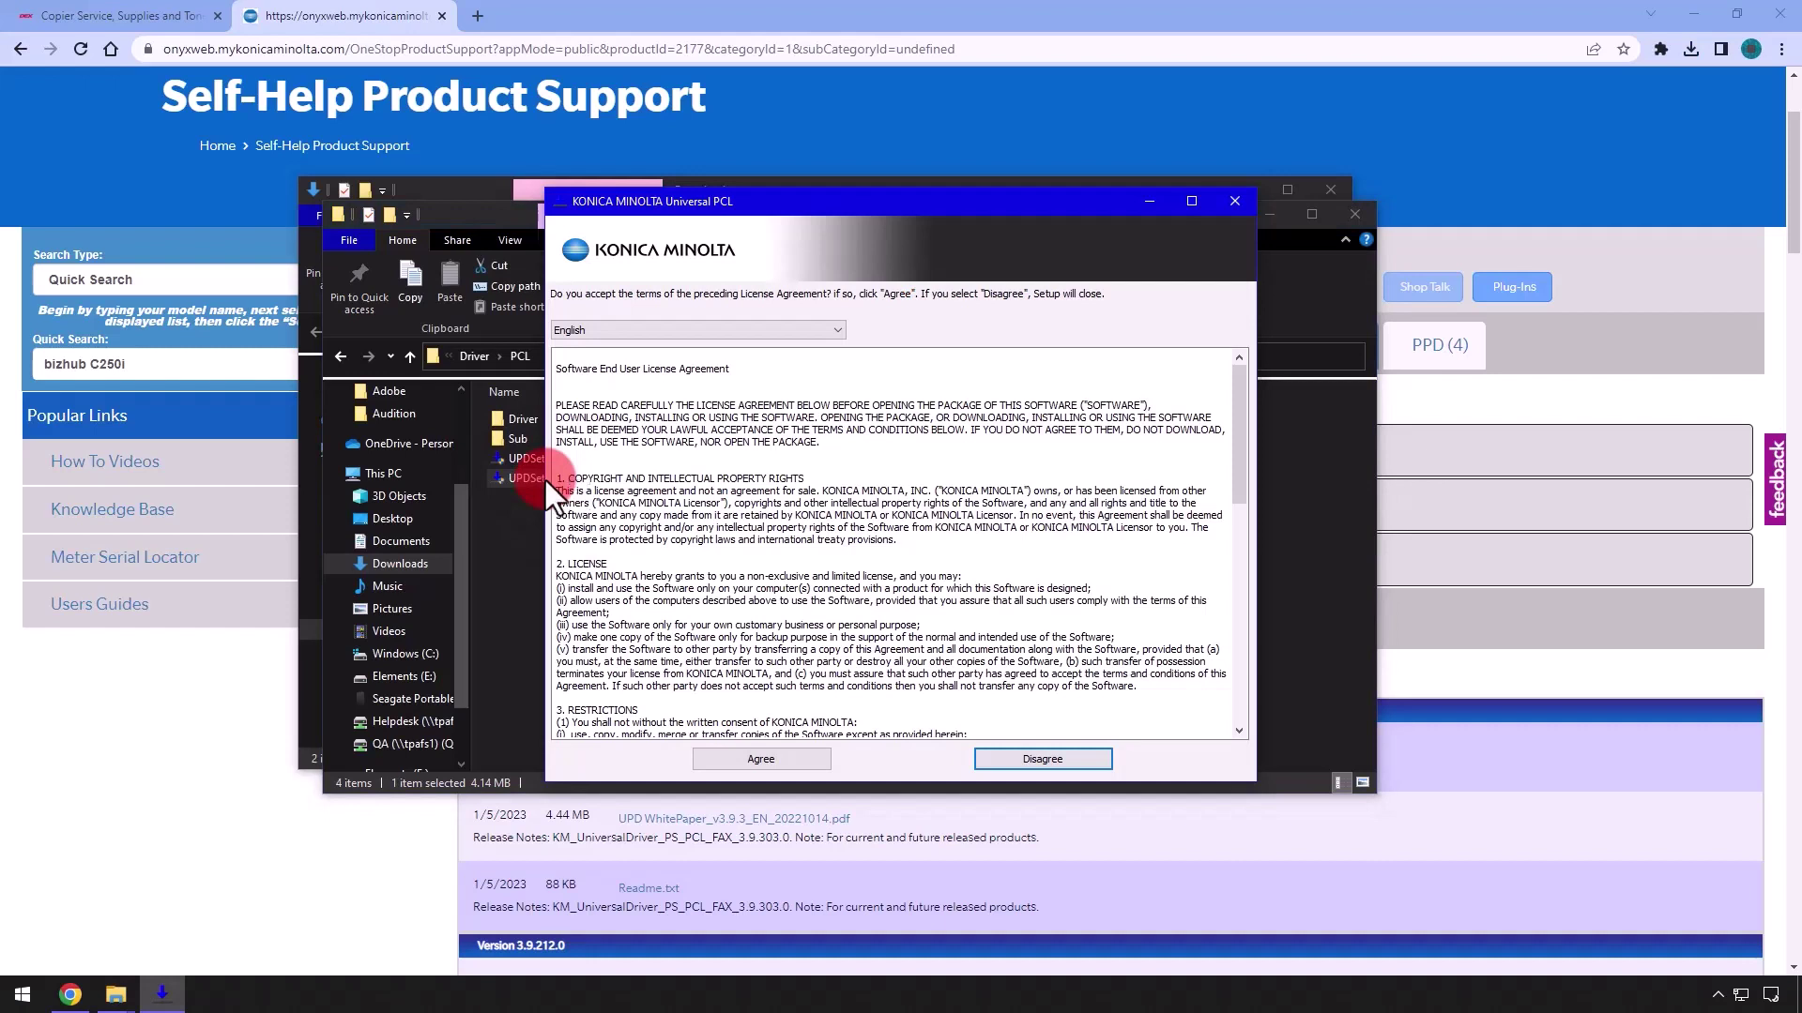
Accept the licence, search the network and tick the KONICA MINOLTA bizhub C250i queue
{"action": "left_click", "coordinate": [772, 757]}
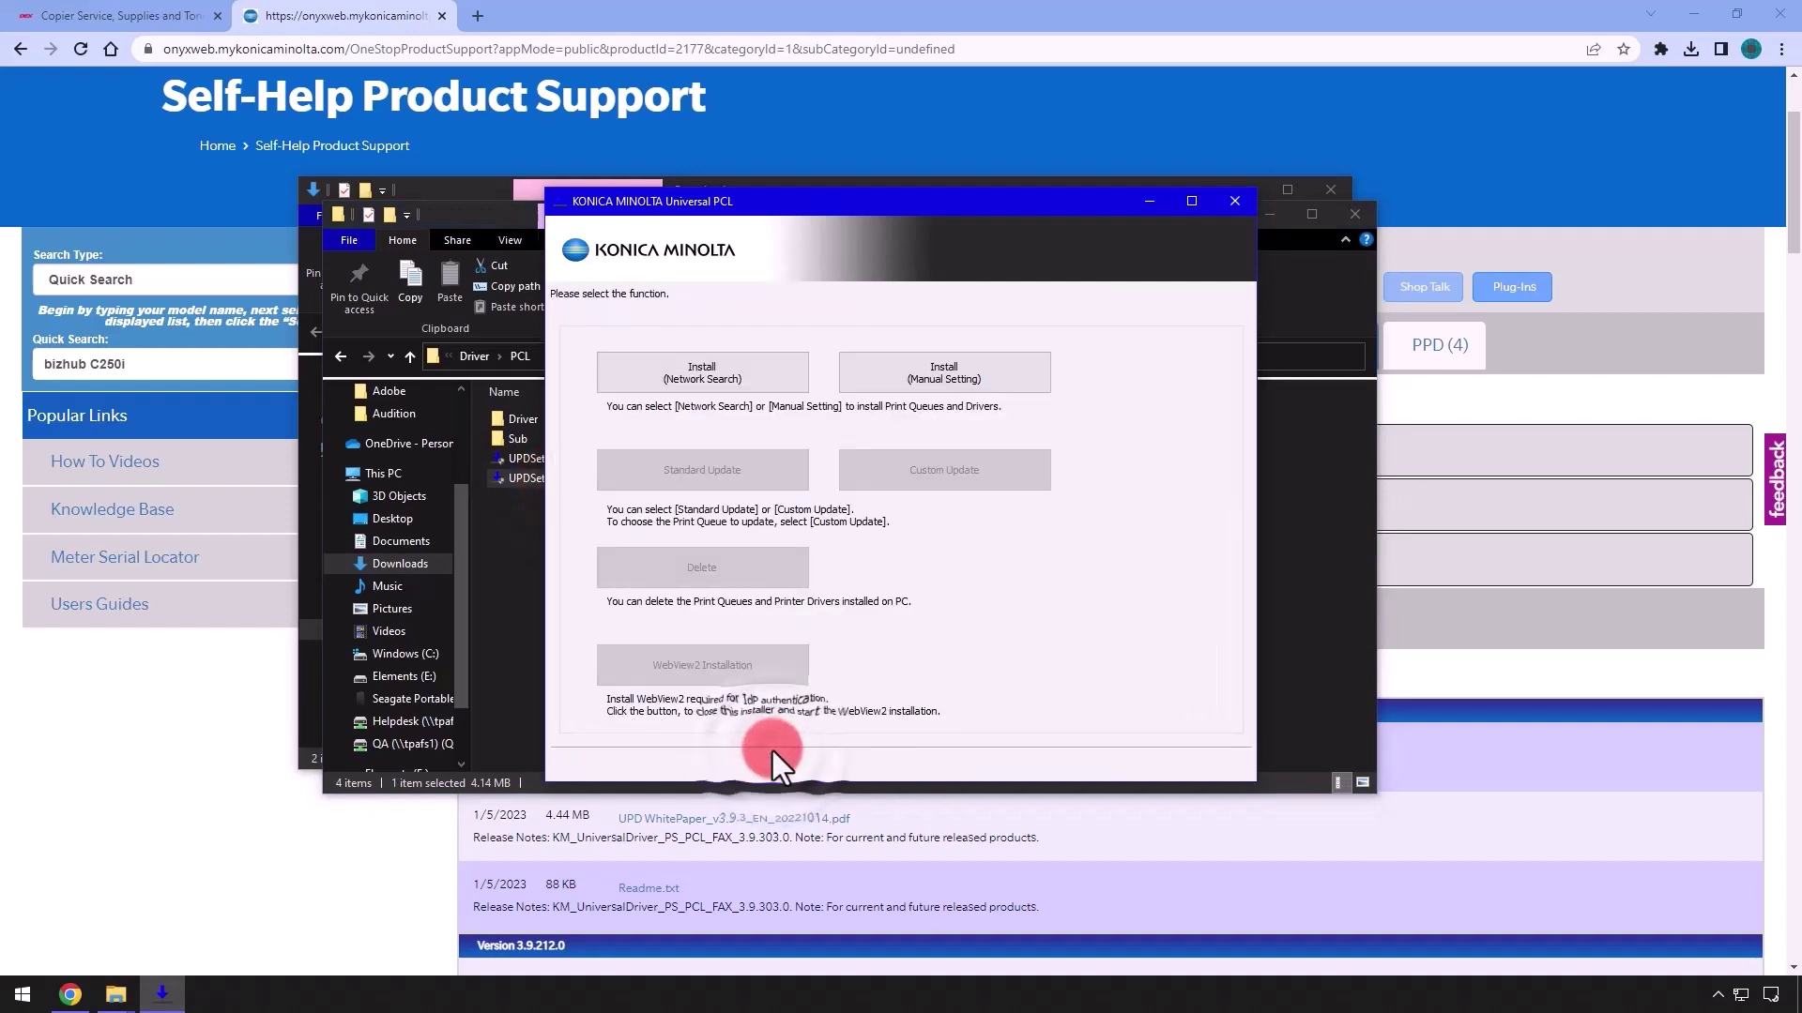
{"action": "left_click", "coordinate": [694, 384]}
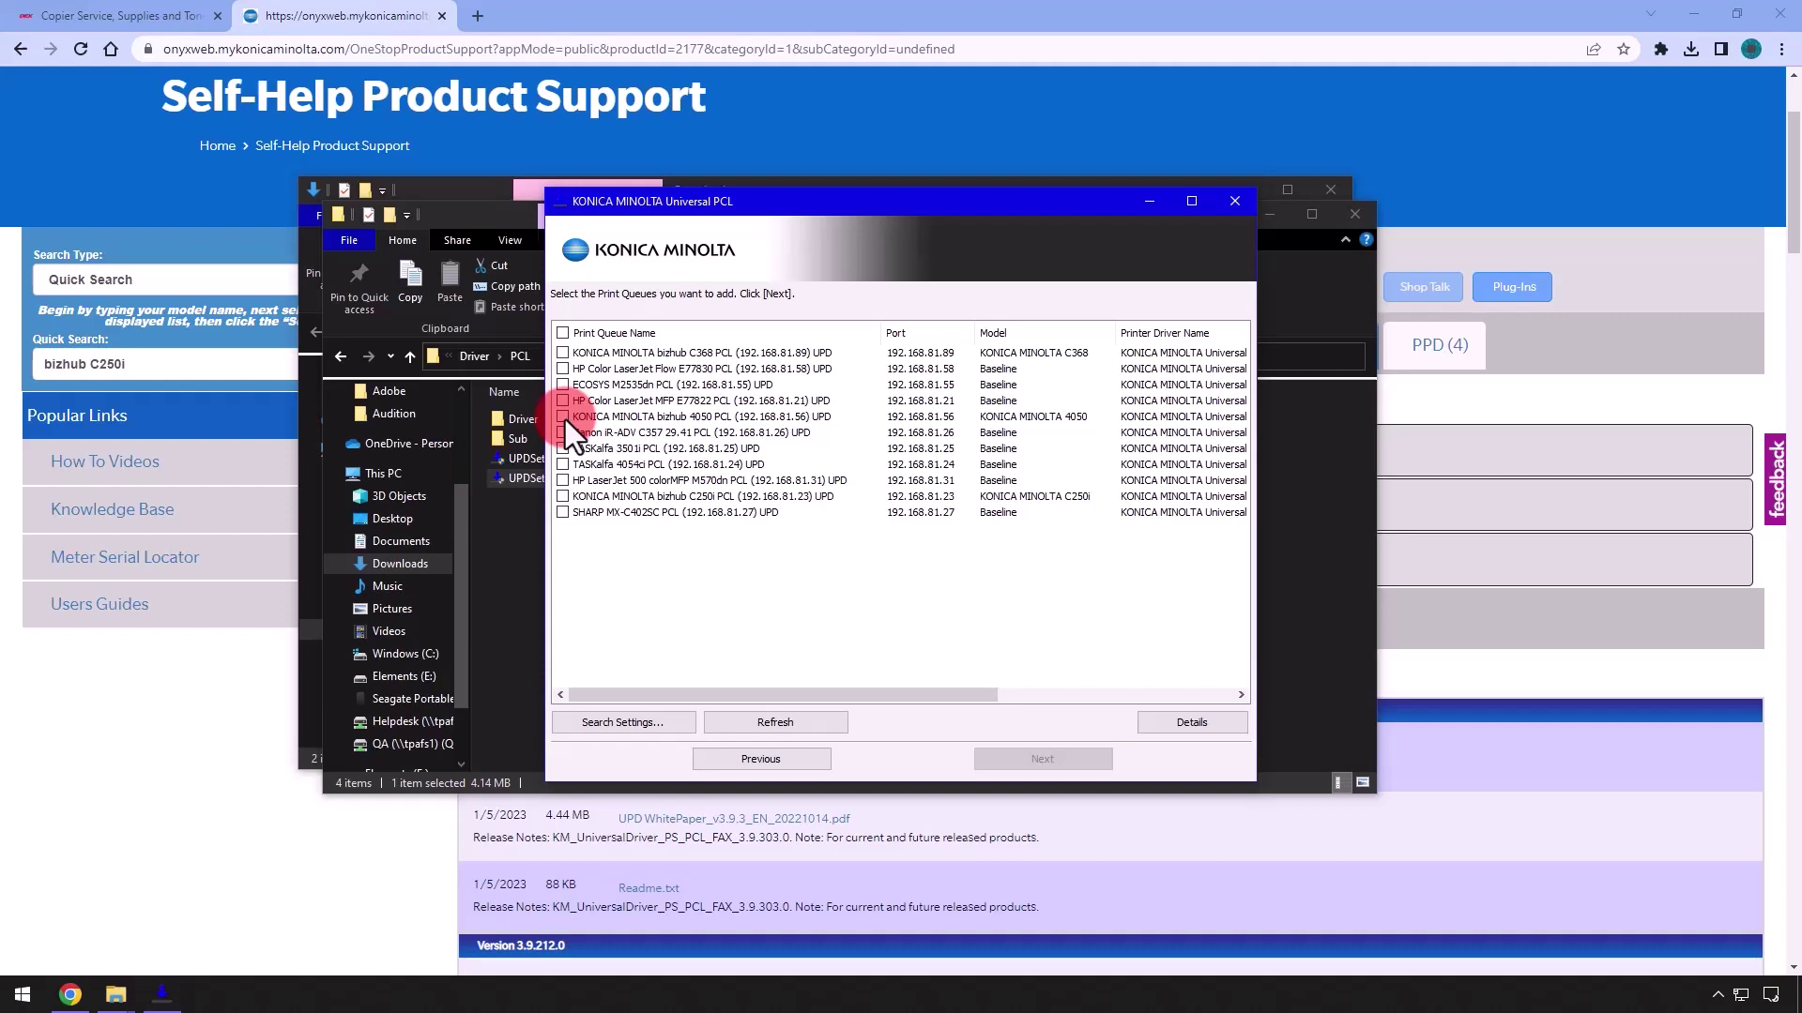
{"action": "left_click", "coordinate": [562, 493]}
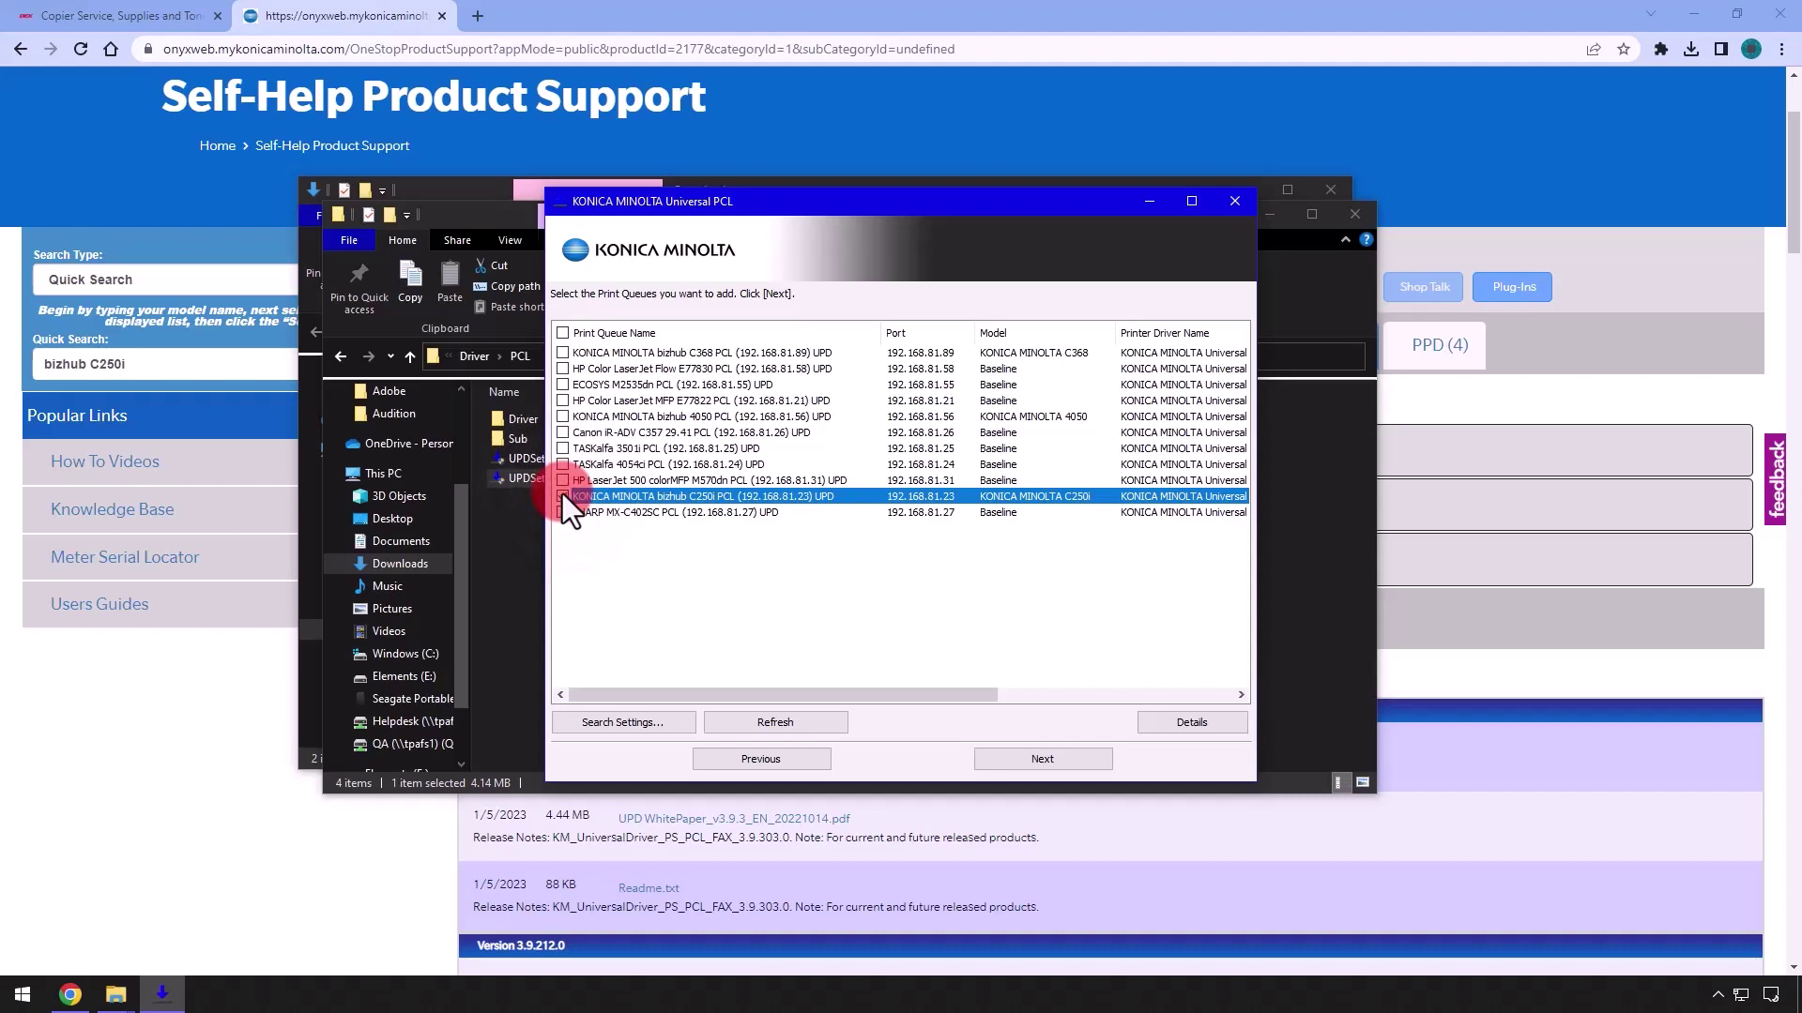
Rename the queue to 'KONICA MINOLTA bizhub C250i' without the IP/UPD suffix and default to 1-Sided
{"action": "left_click", "coordinate": [1154, 726]}
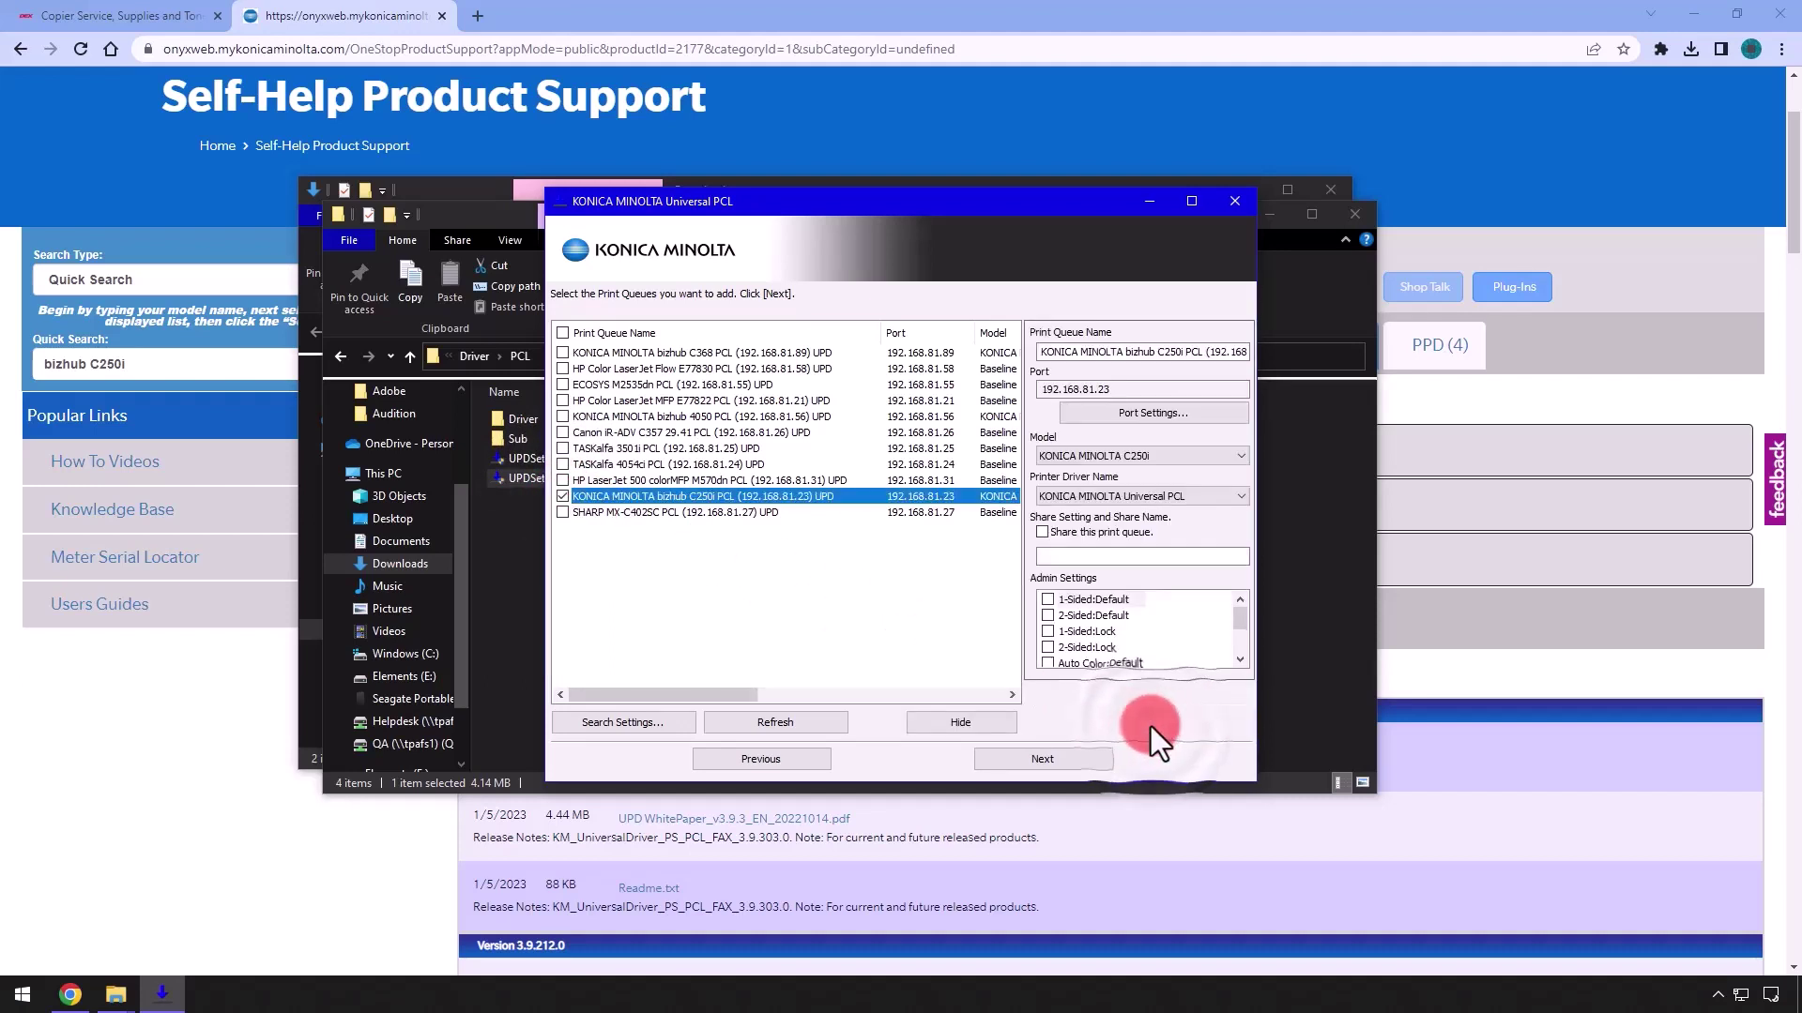
{"action": "left_click_drag", "start_coordinate": [1176, 352], "coordinate": [1265, 369]}
{"action": "left_click", "coordinate": [1041, 405]}
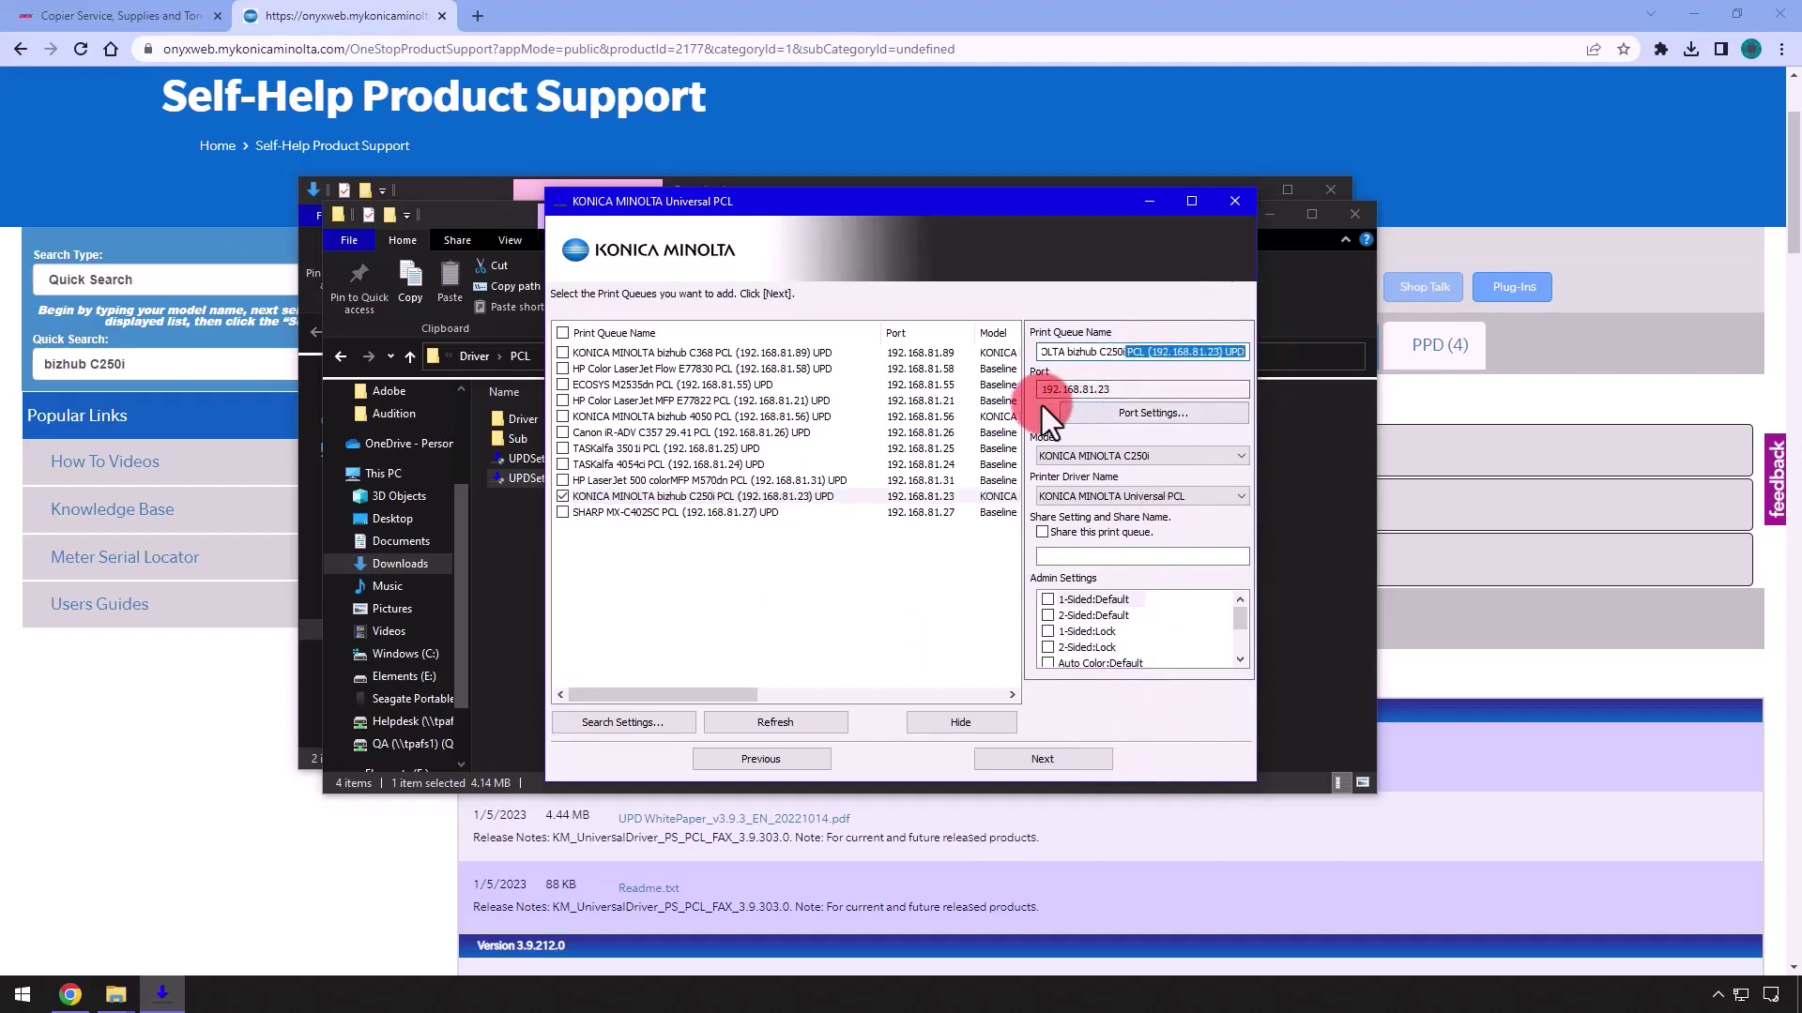
{"action": "key", "text": "BackSpace"}
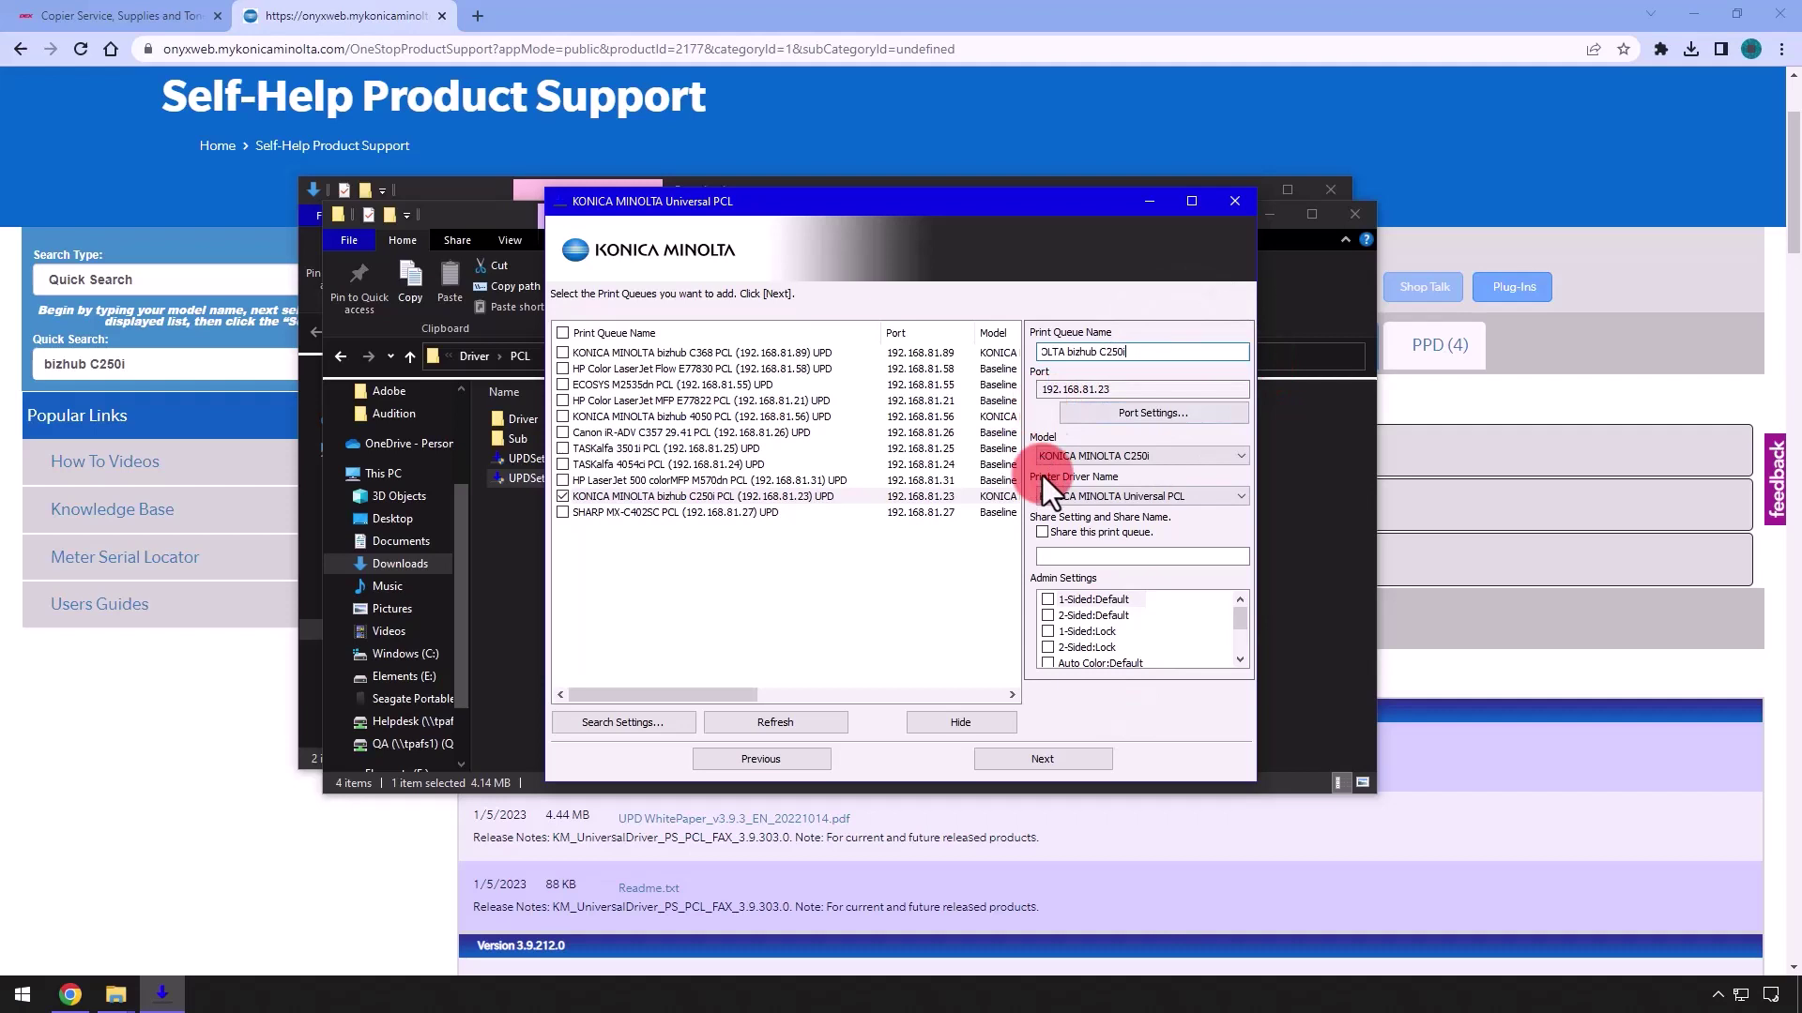
{"action": "left_click", "coordinate": [1046, 600]}
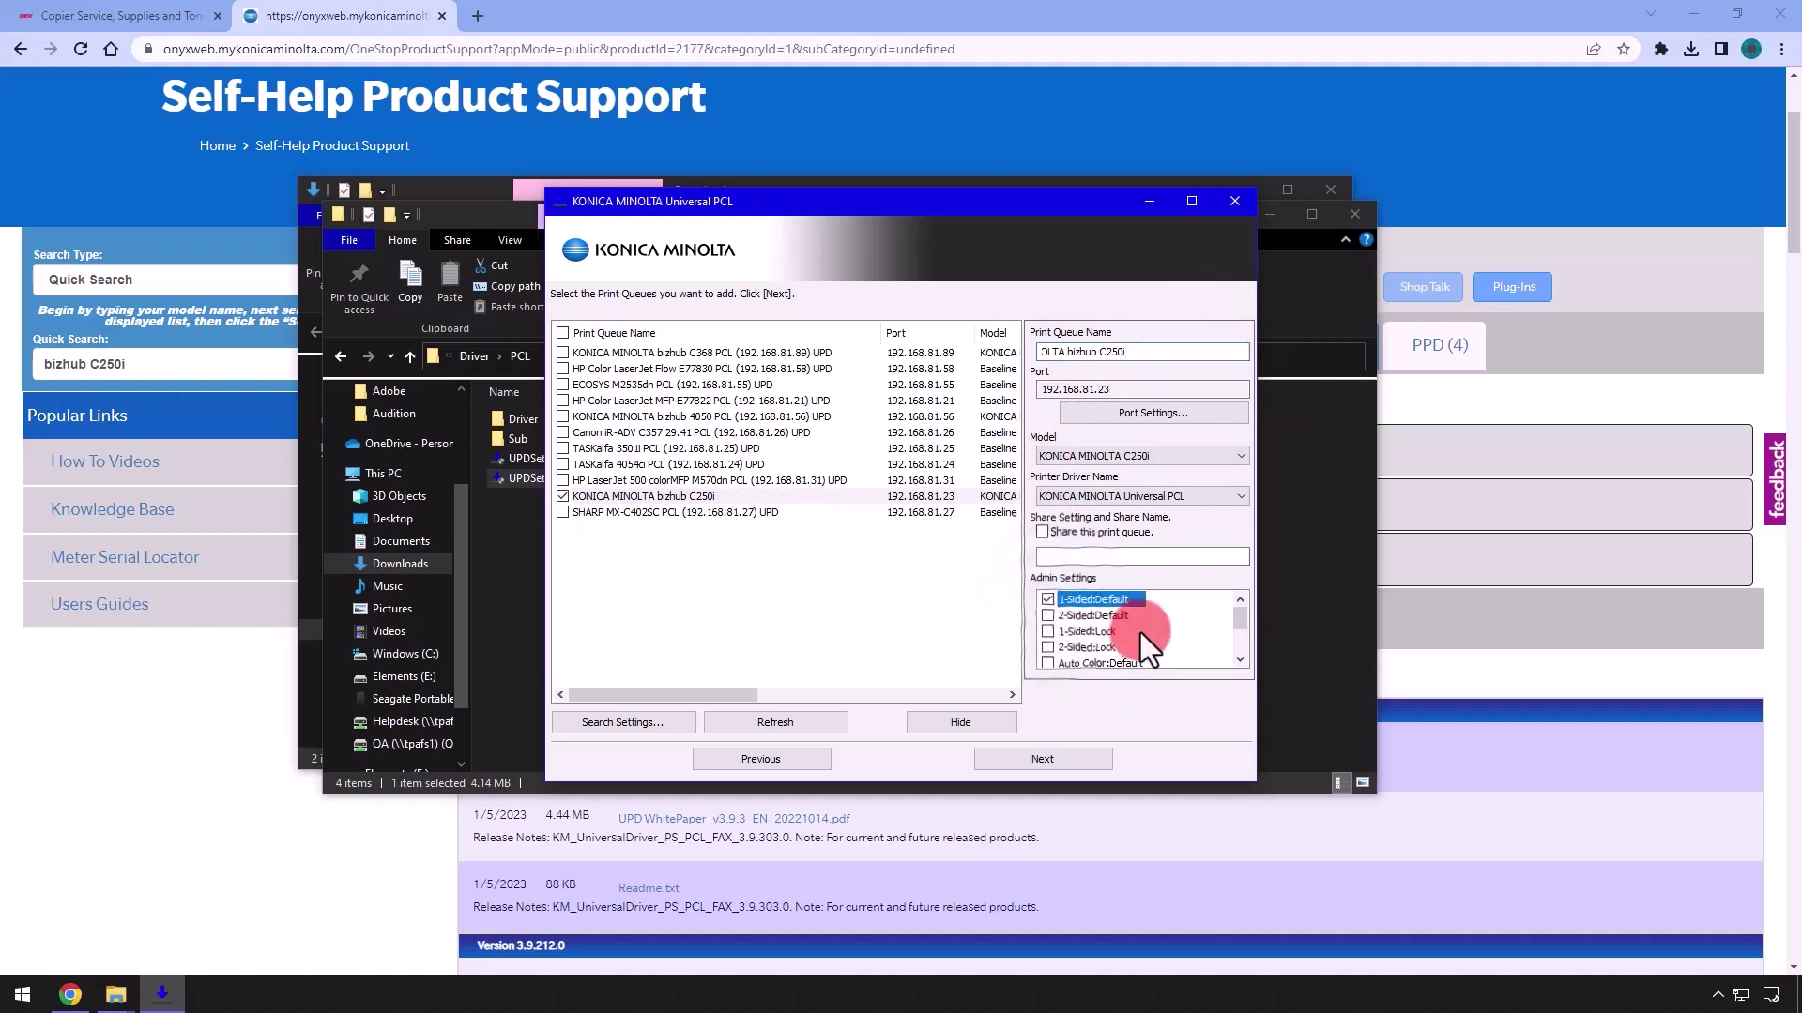
{"action": "scroll", "coordinate": [1140, 633], "scroll_direction": "down", "scroll_amount": 1}
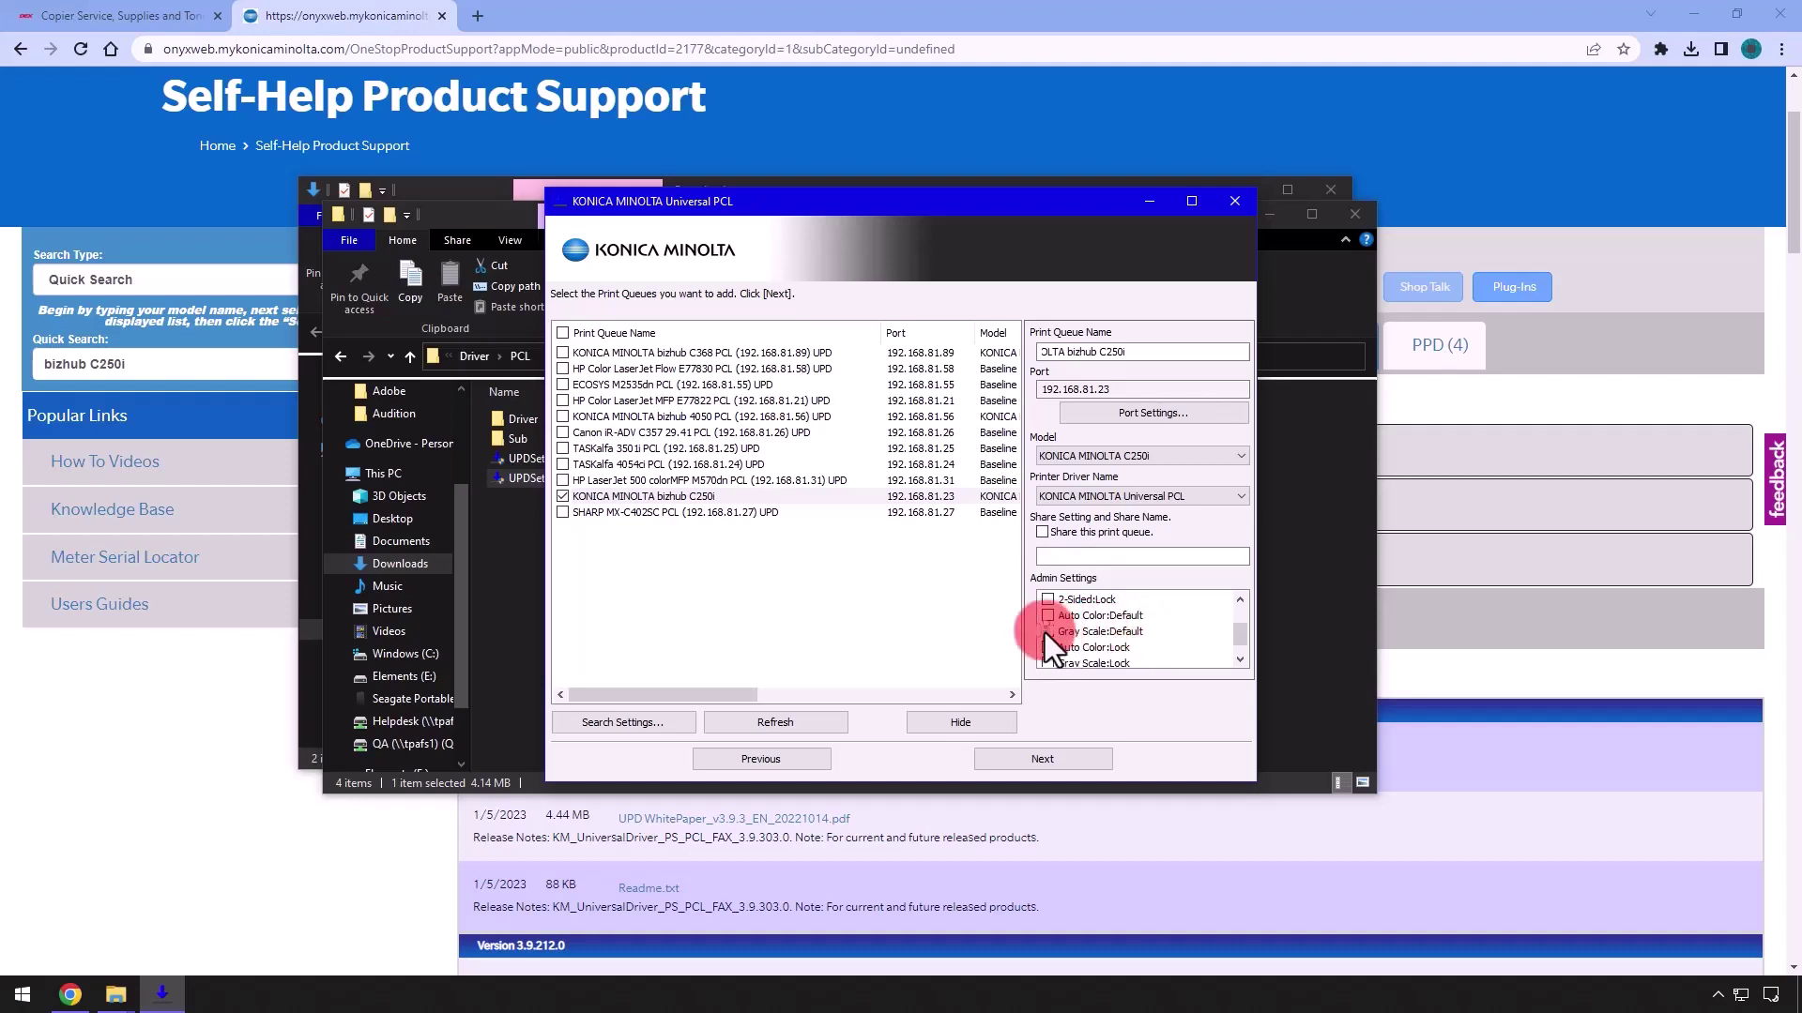
Install the bizhub C250i queue at 192.168.81.23 and close the installer
{"action": "left_click", "coordinate": [1041, 758]}
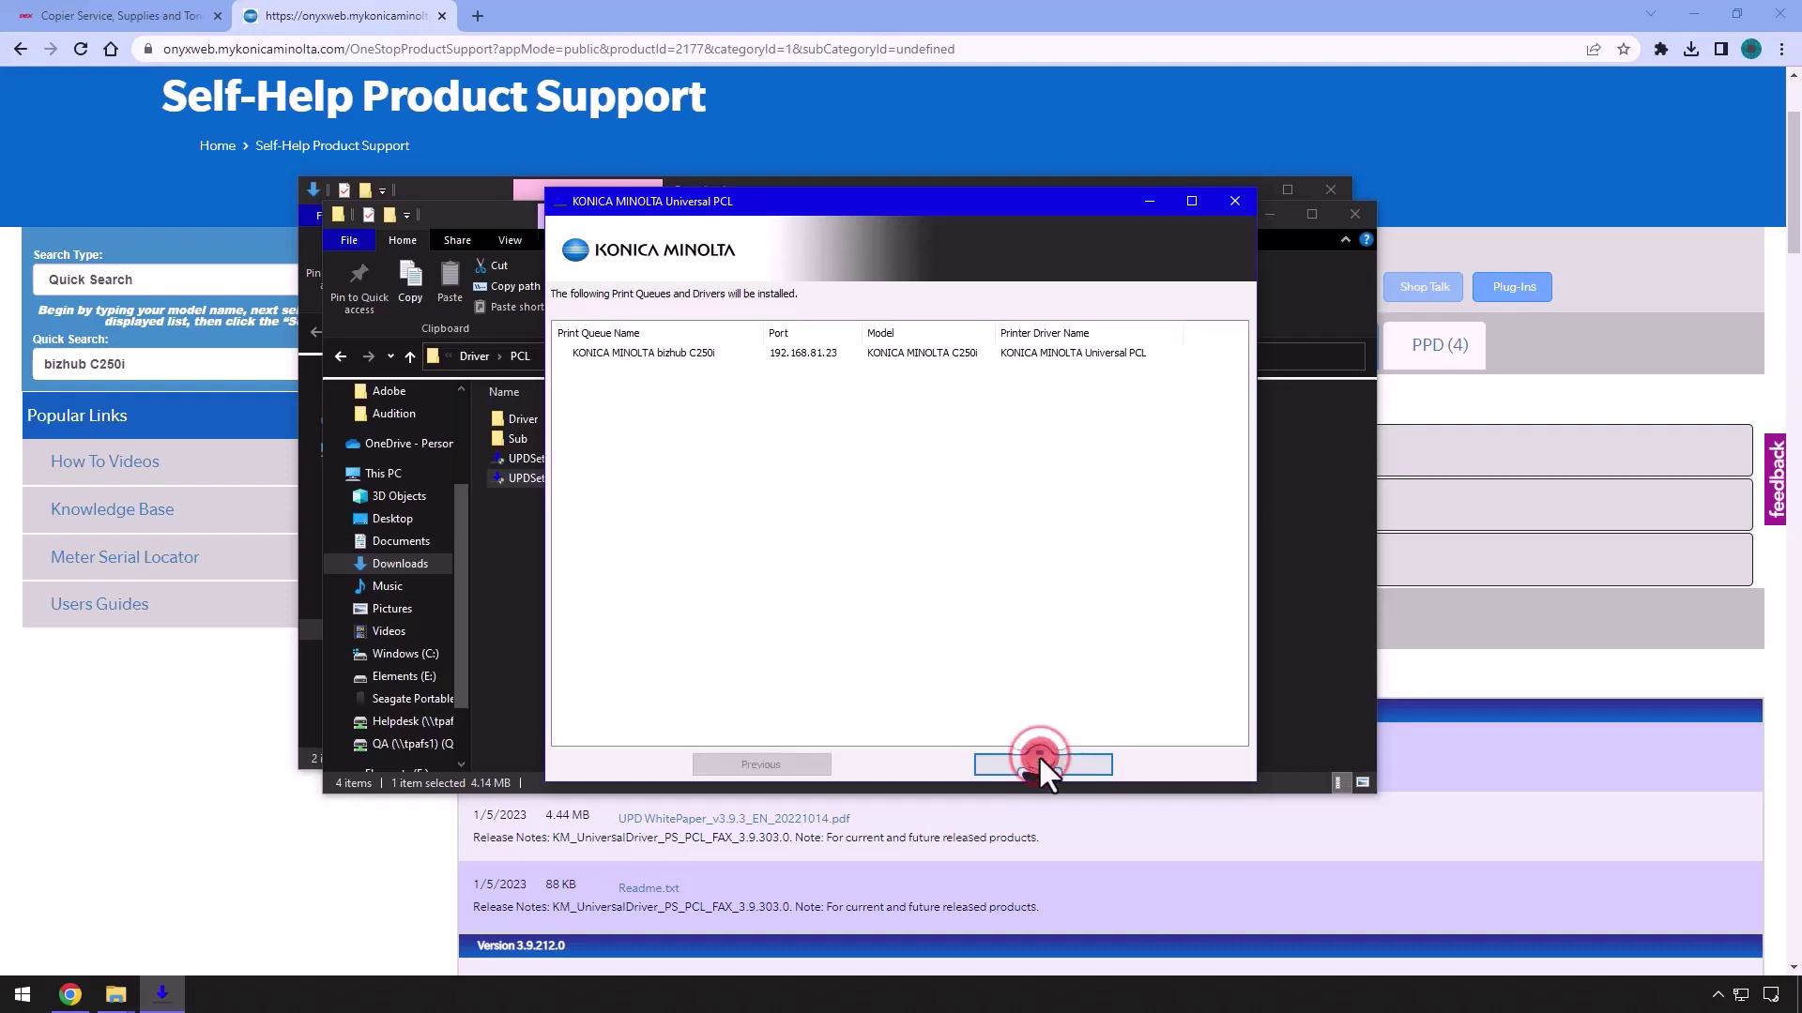
{"action": "left_click", "coordinate": [1039, 758]}
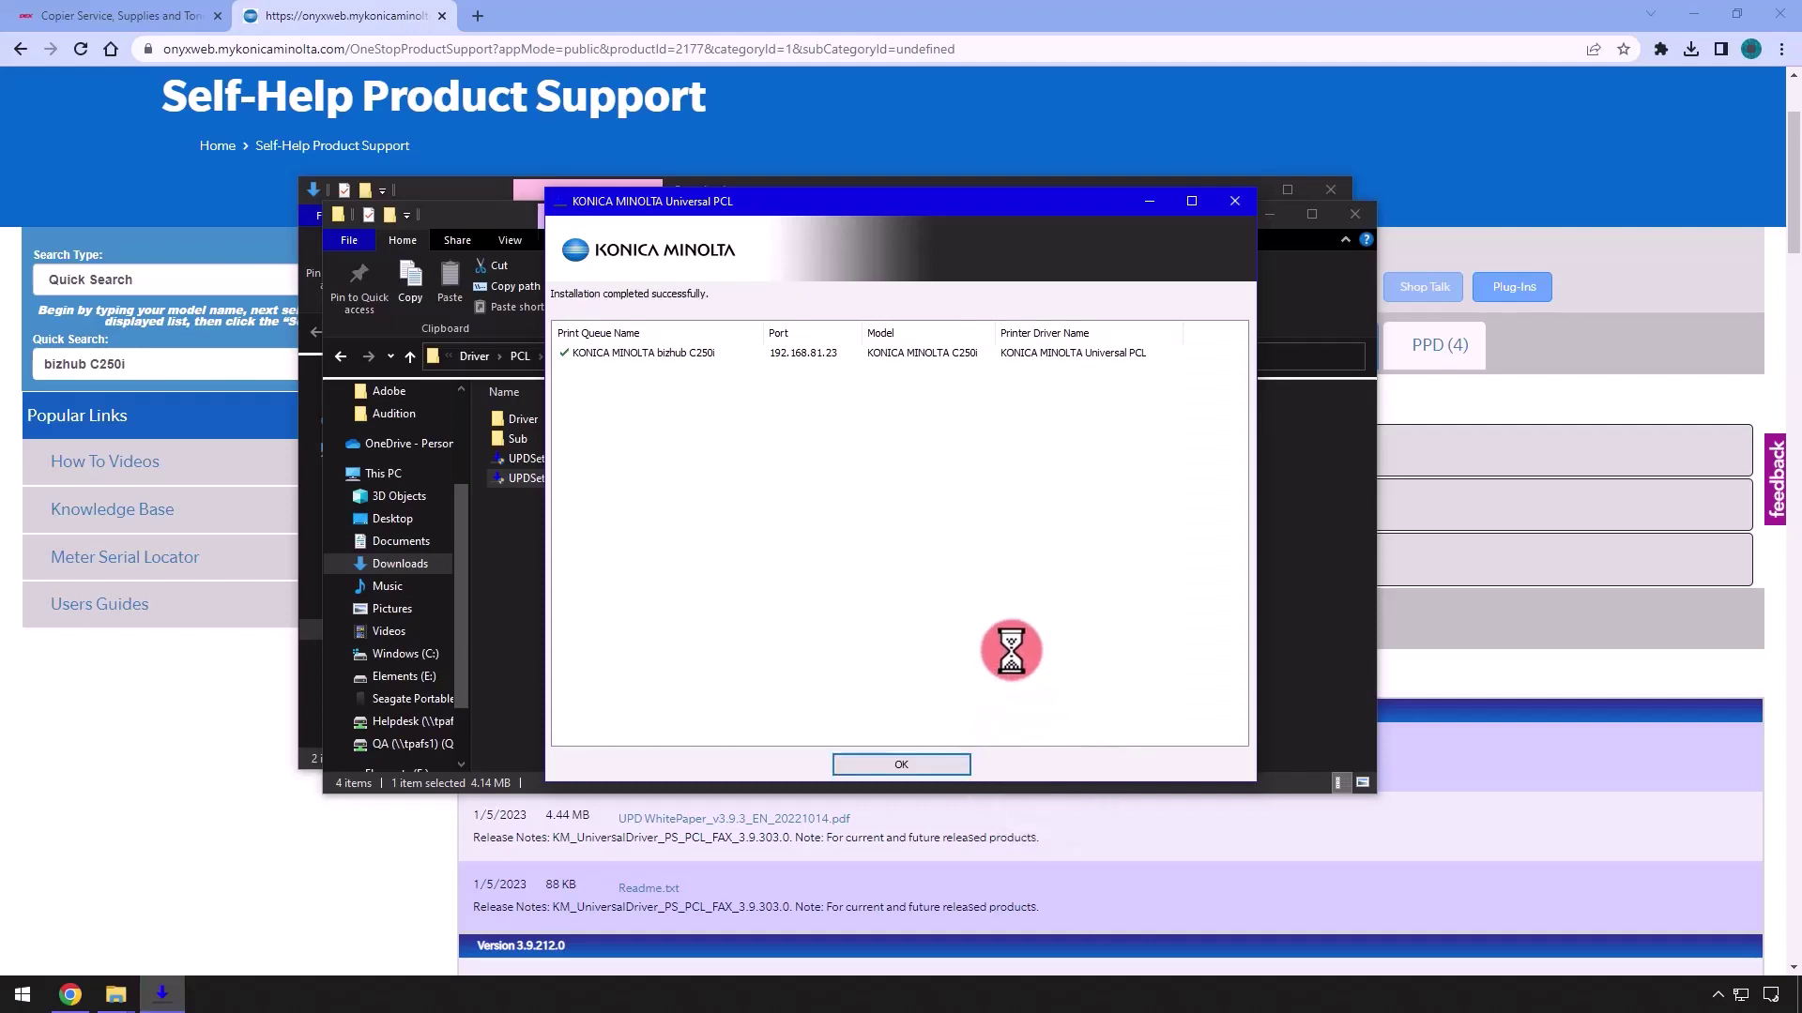
{"action": "left_click", "coordinate": [935, 762]}
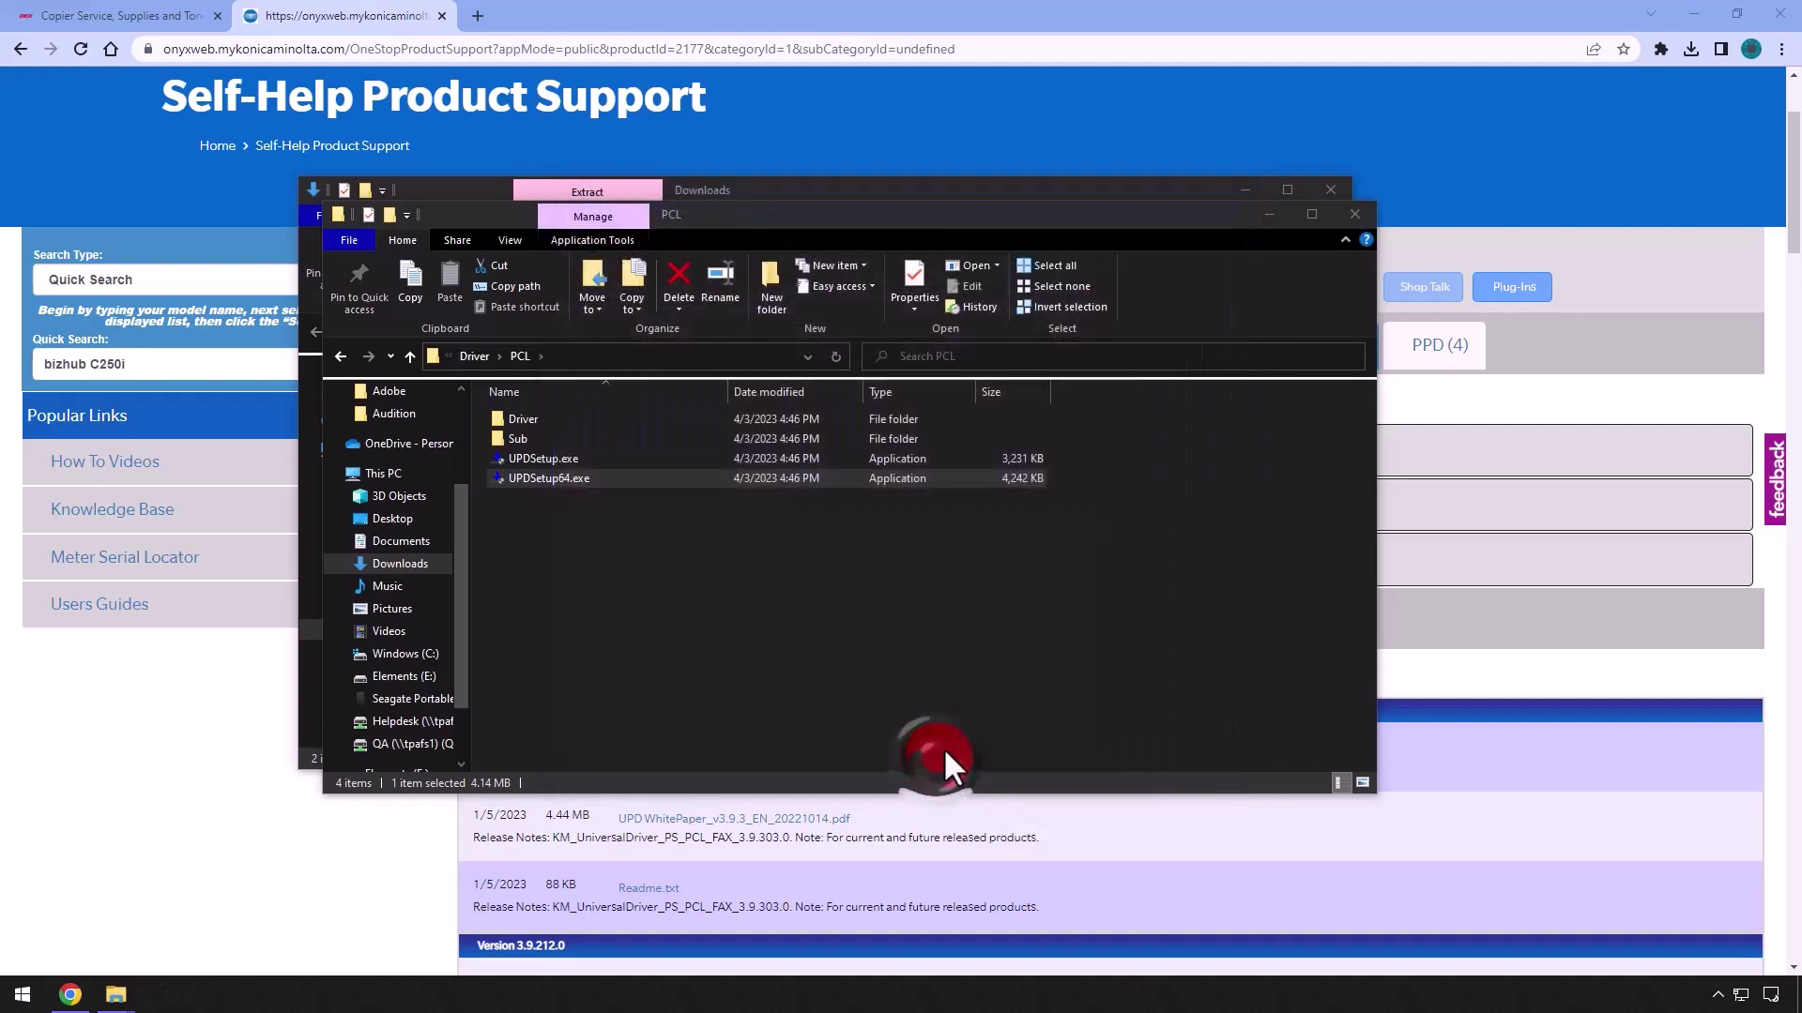
Close the driver folder windows and bring up the Run dialog with 'control printers'
{"action": "left_click", "coordinate": [1356, 213]}
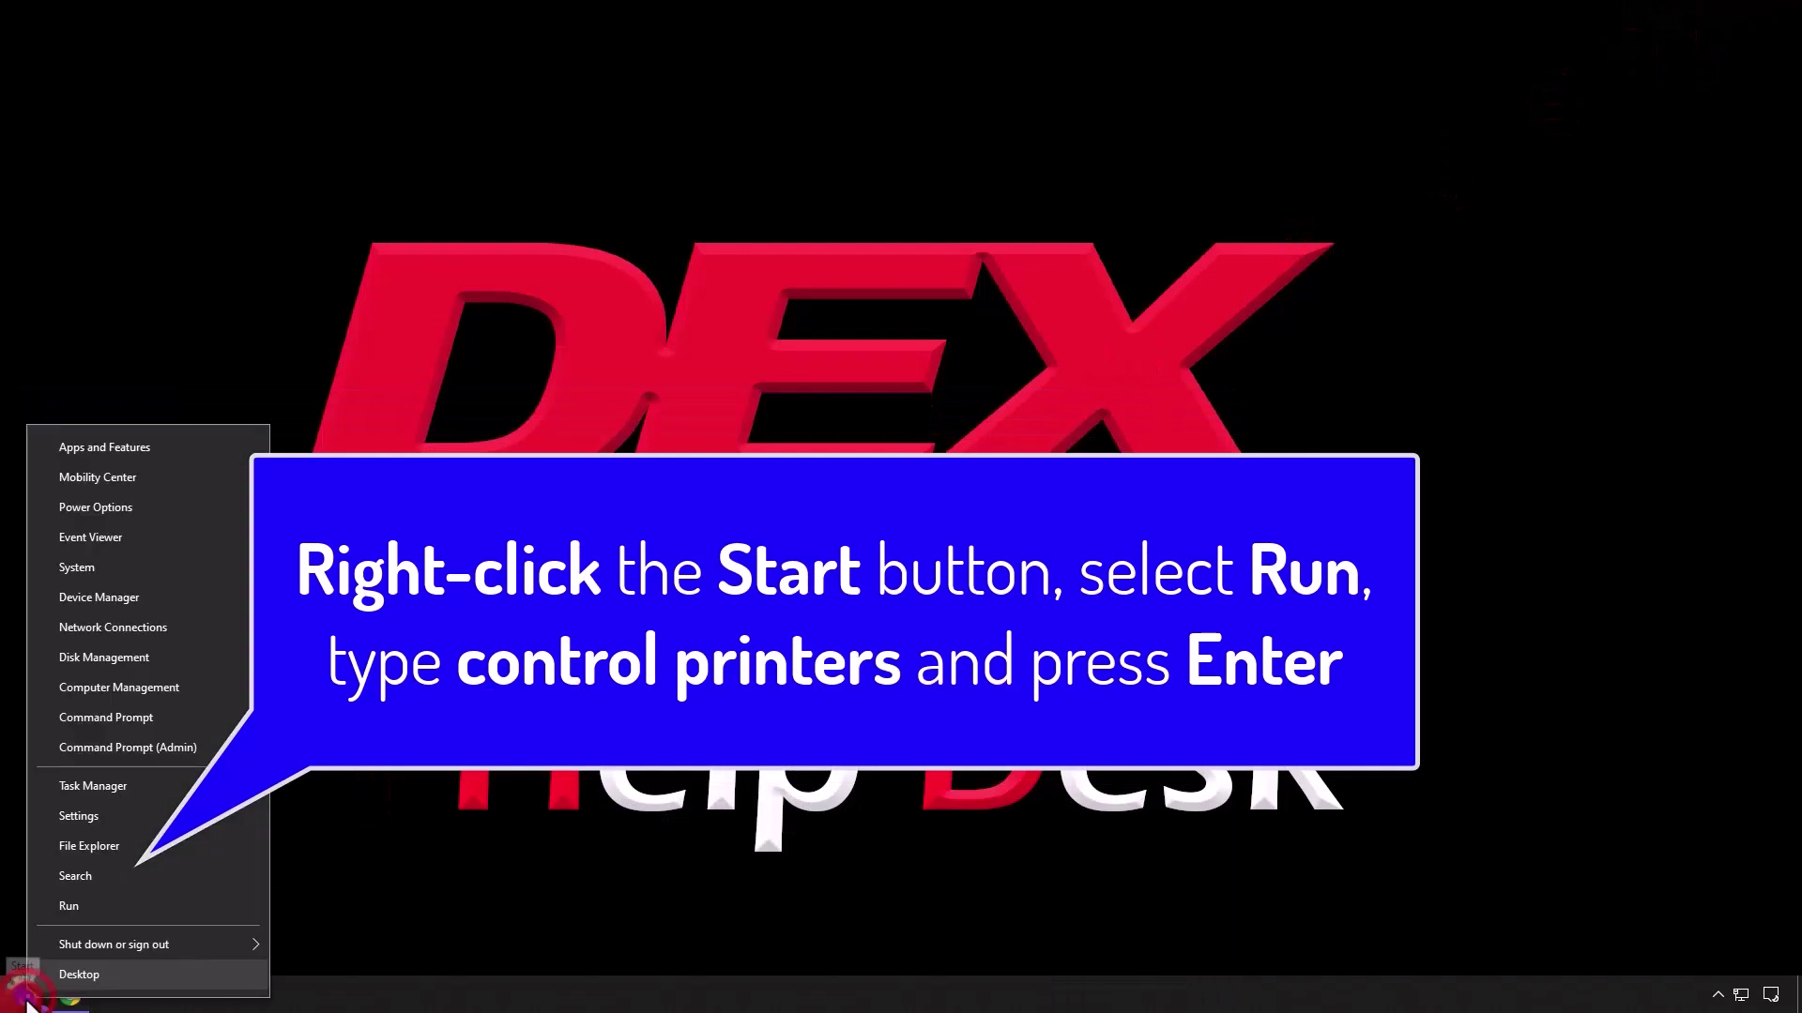
{"action": "left_click", "coordinate": [86, 907]}
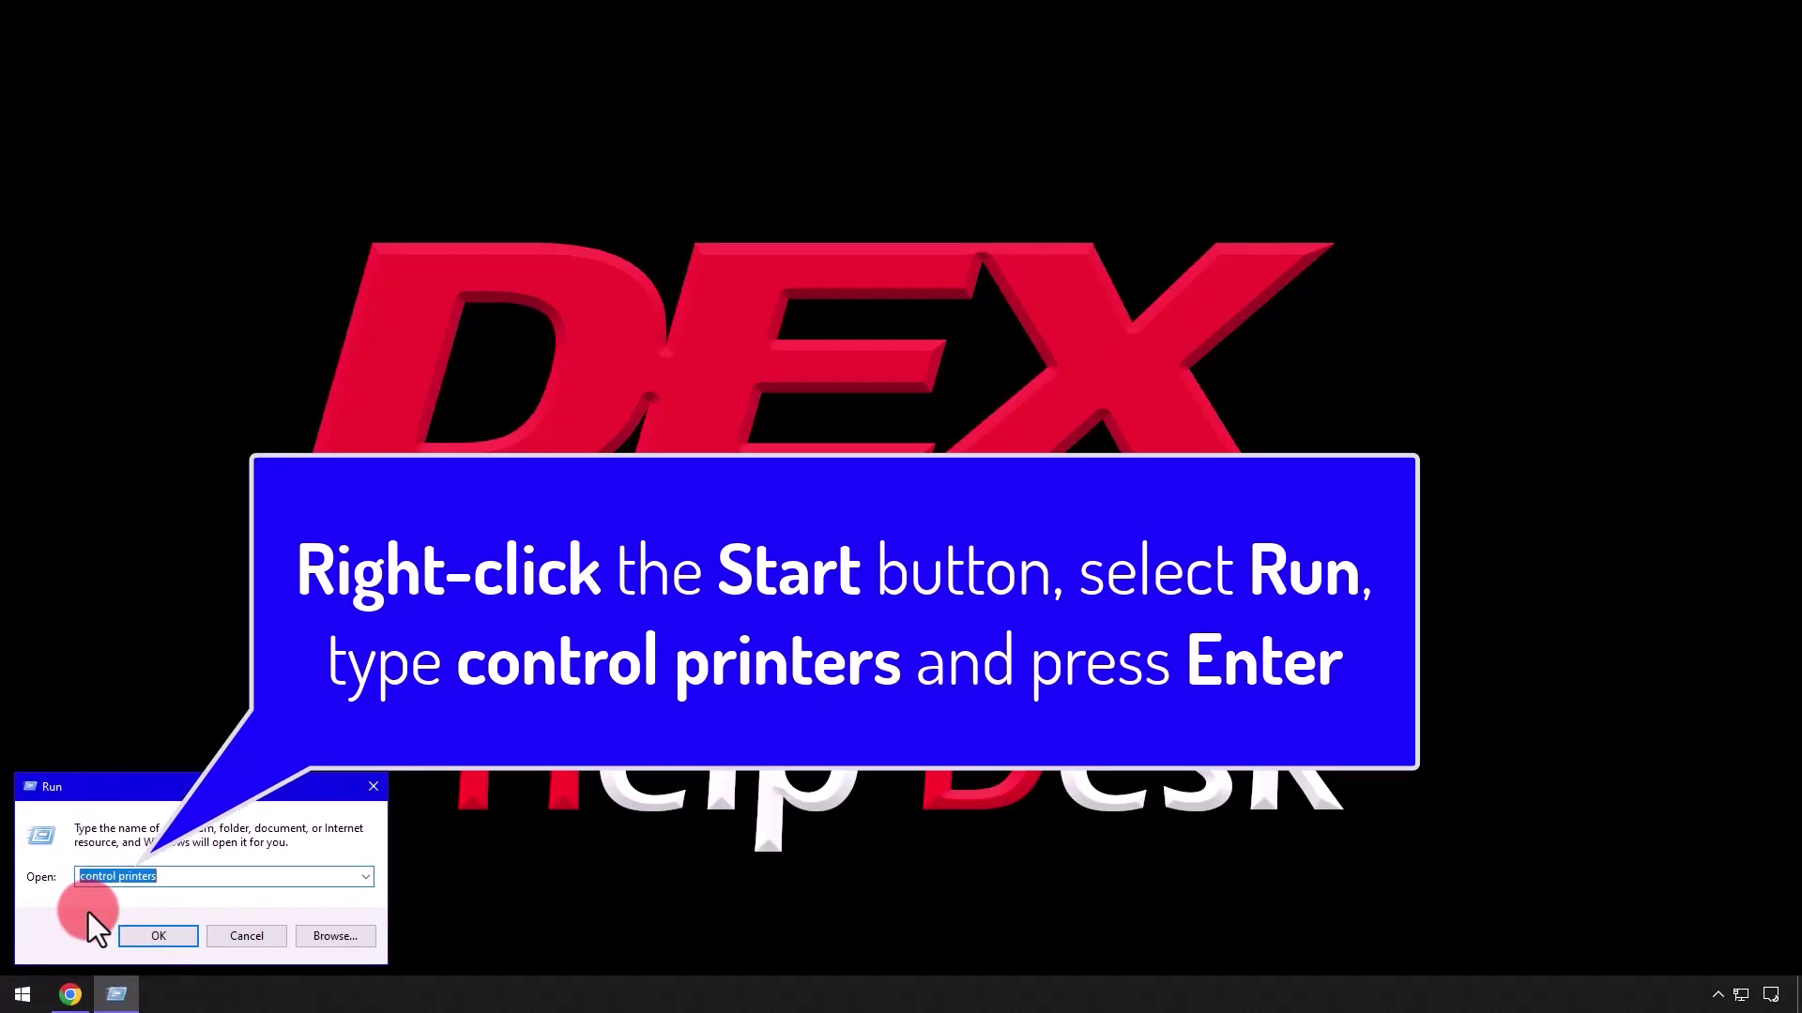
Run 'control printers', set the KONICA MINOLTA bizhub C250i as default, and open its Printer properties
{"action": "key", "text": "Return"}
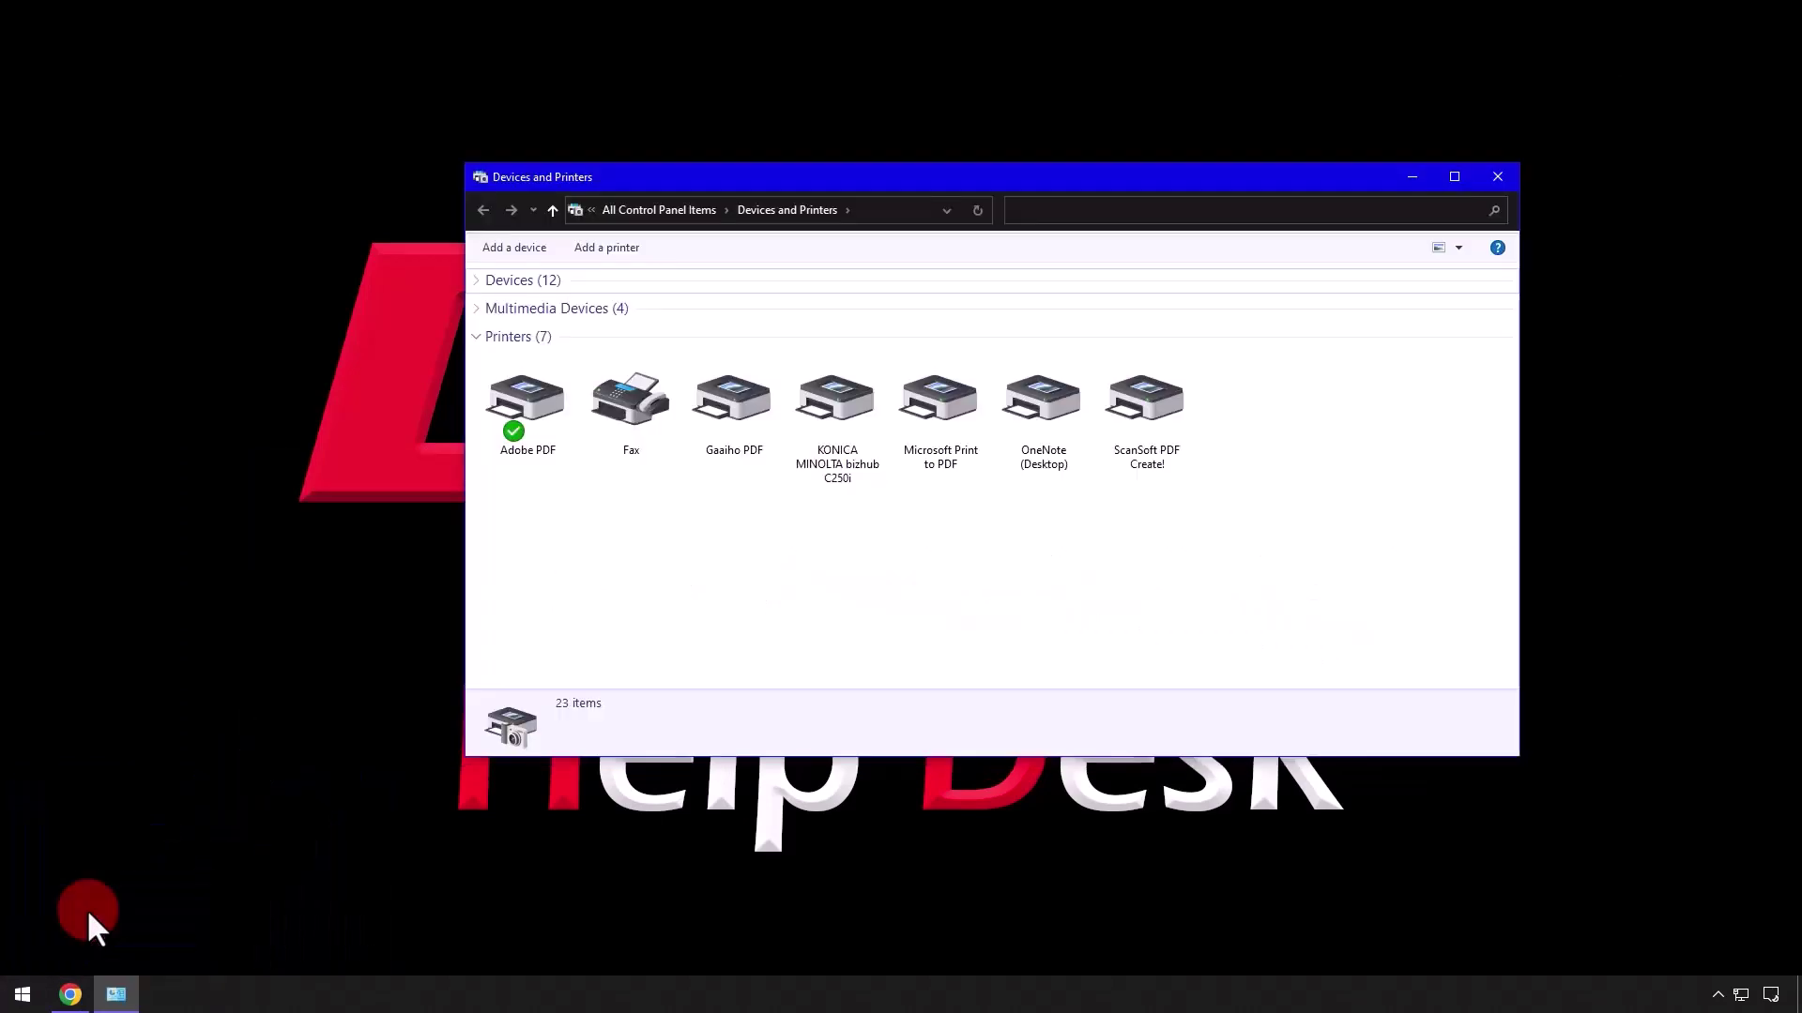
{"action": "right_click", "coordinate": [838, 411]}
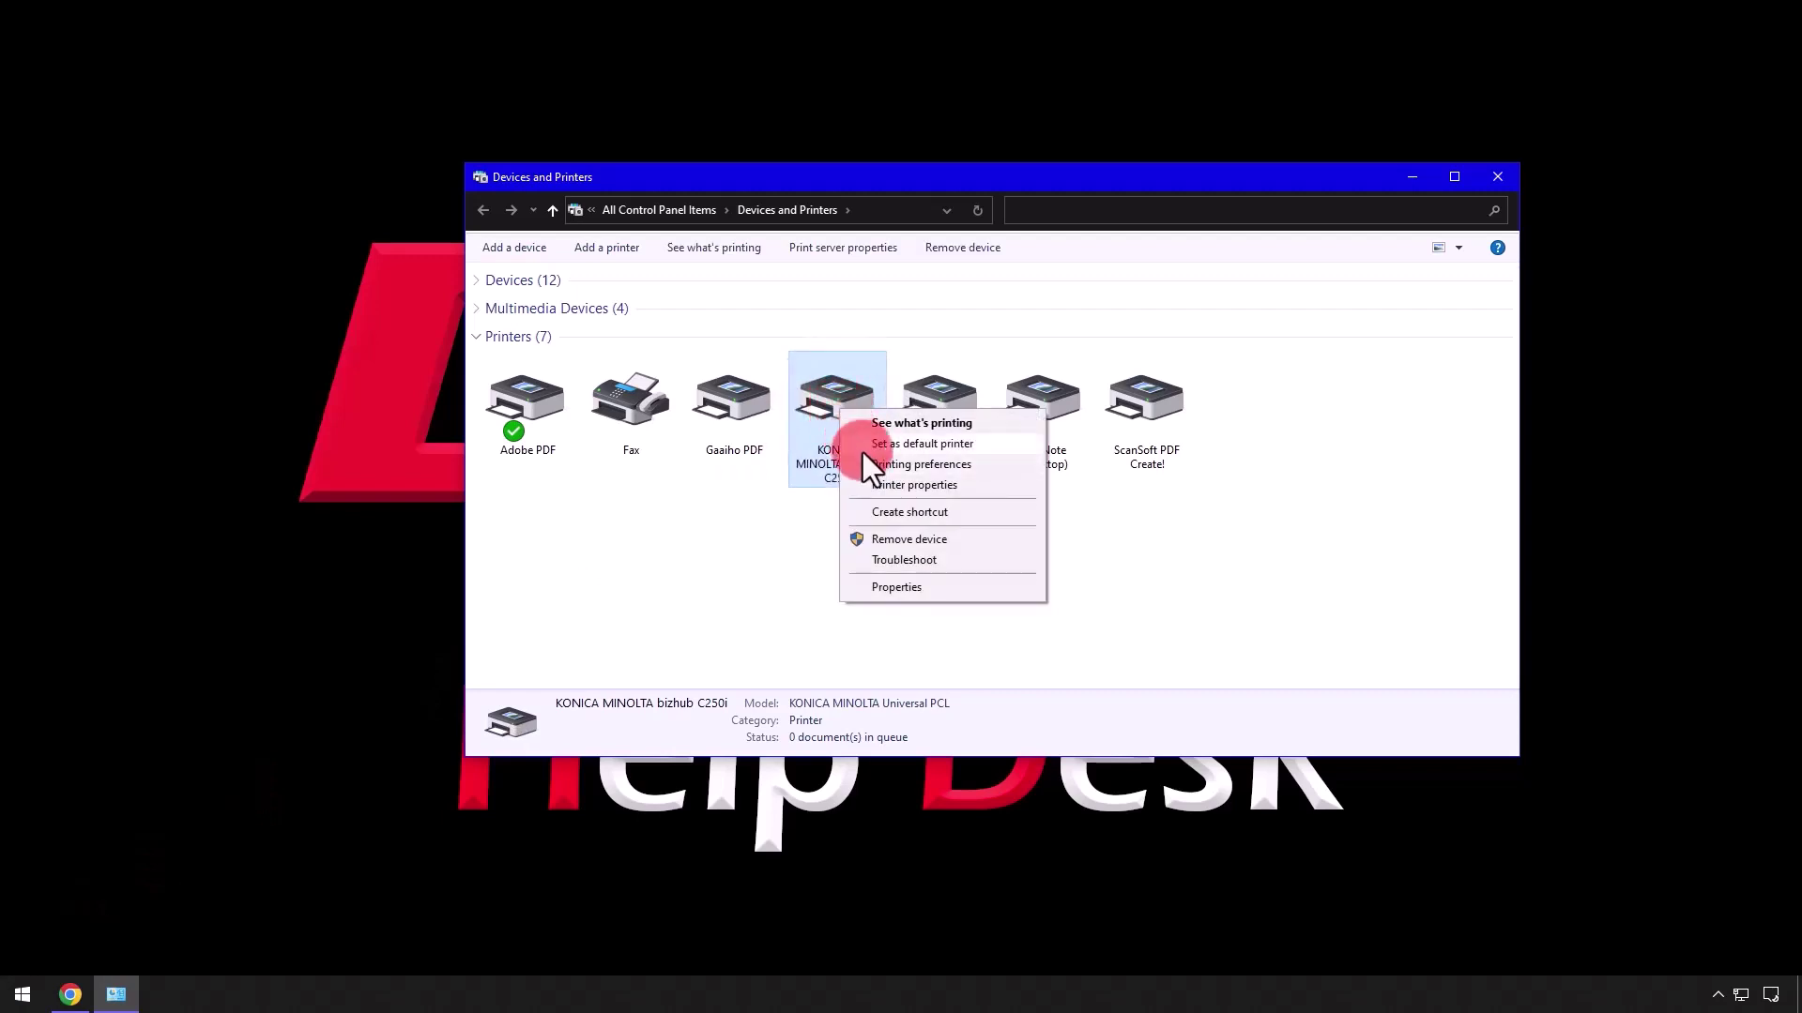
{"action": "left_click", "coordinate": [862, 450]}
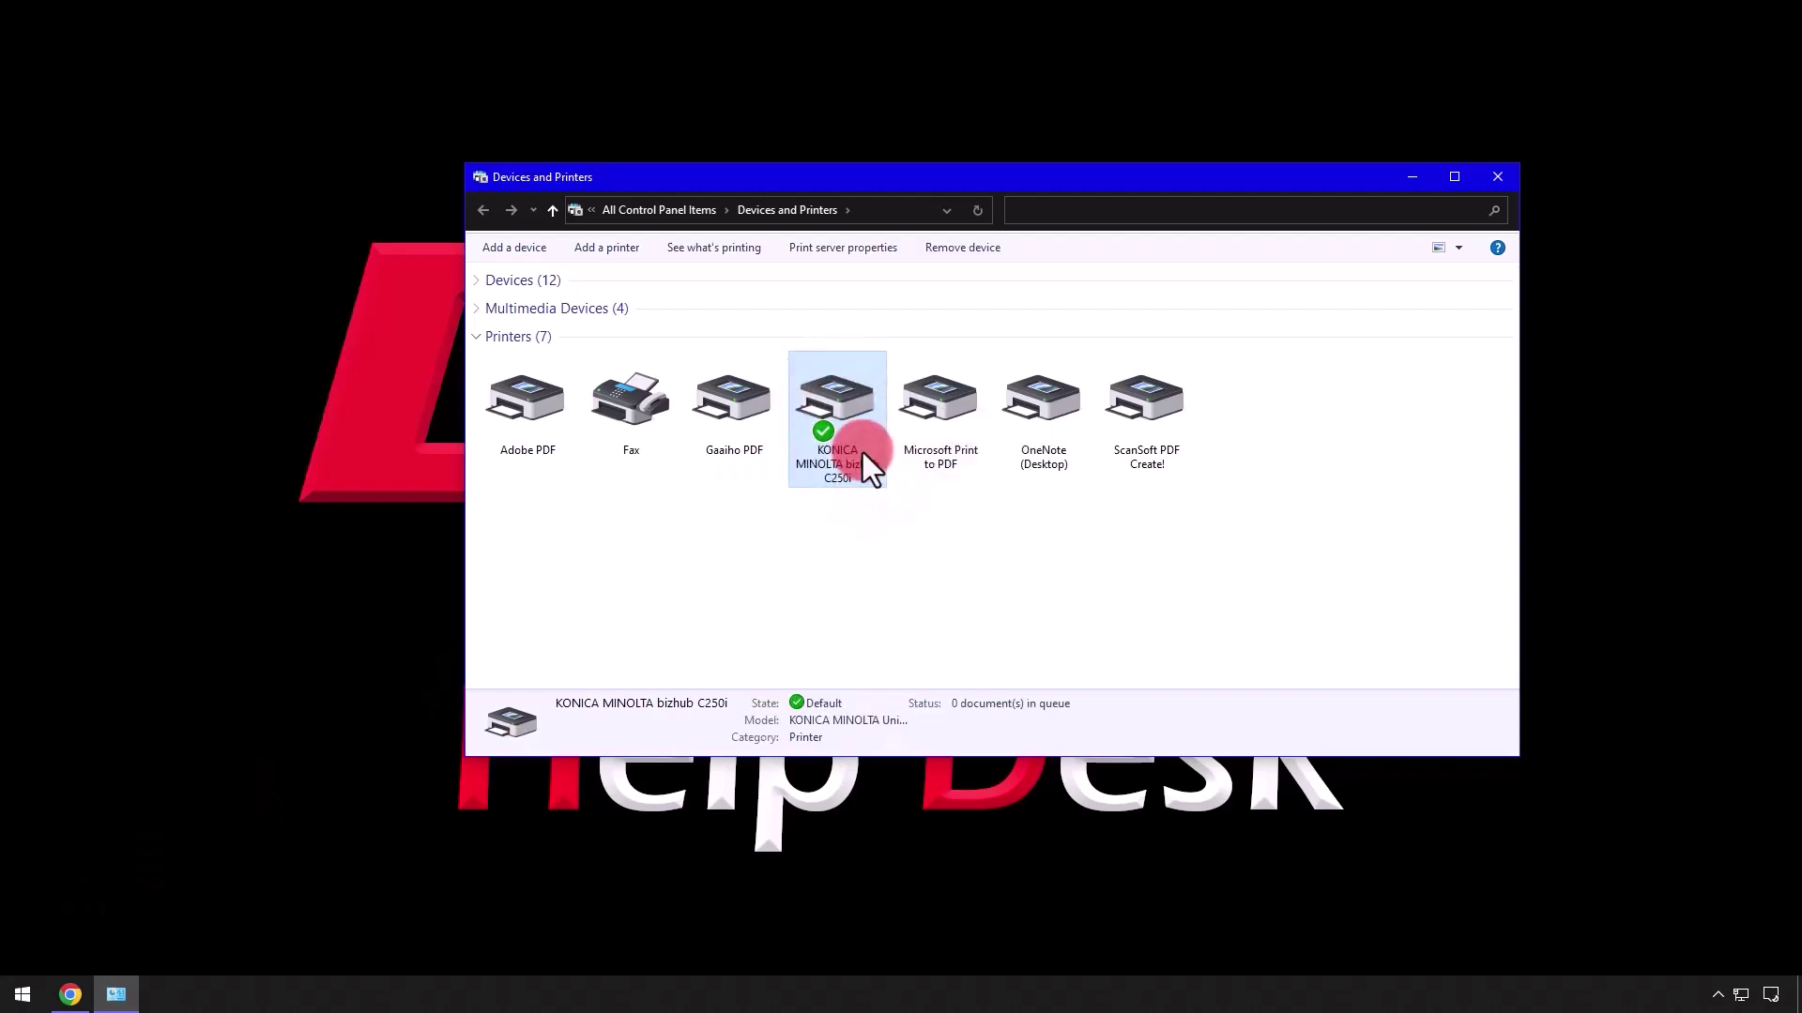
{"action": "right_click", "coordinate": [833, 421]}
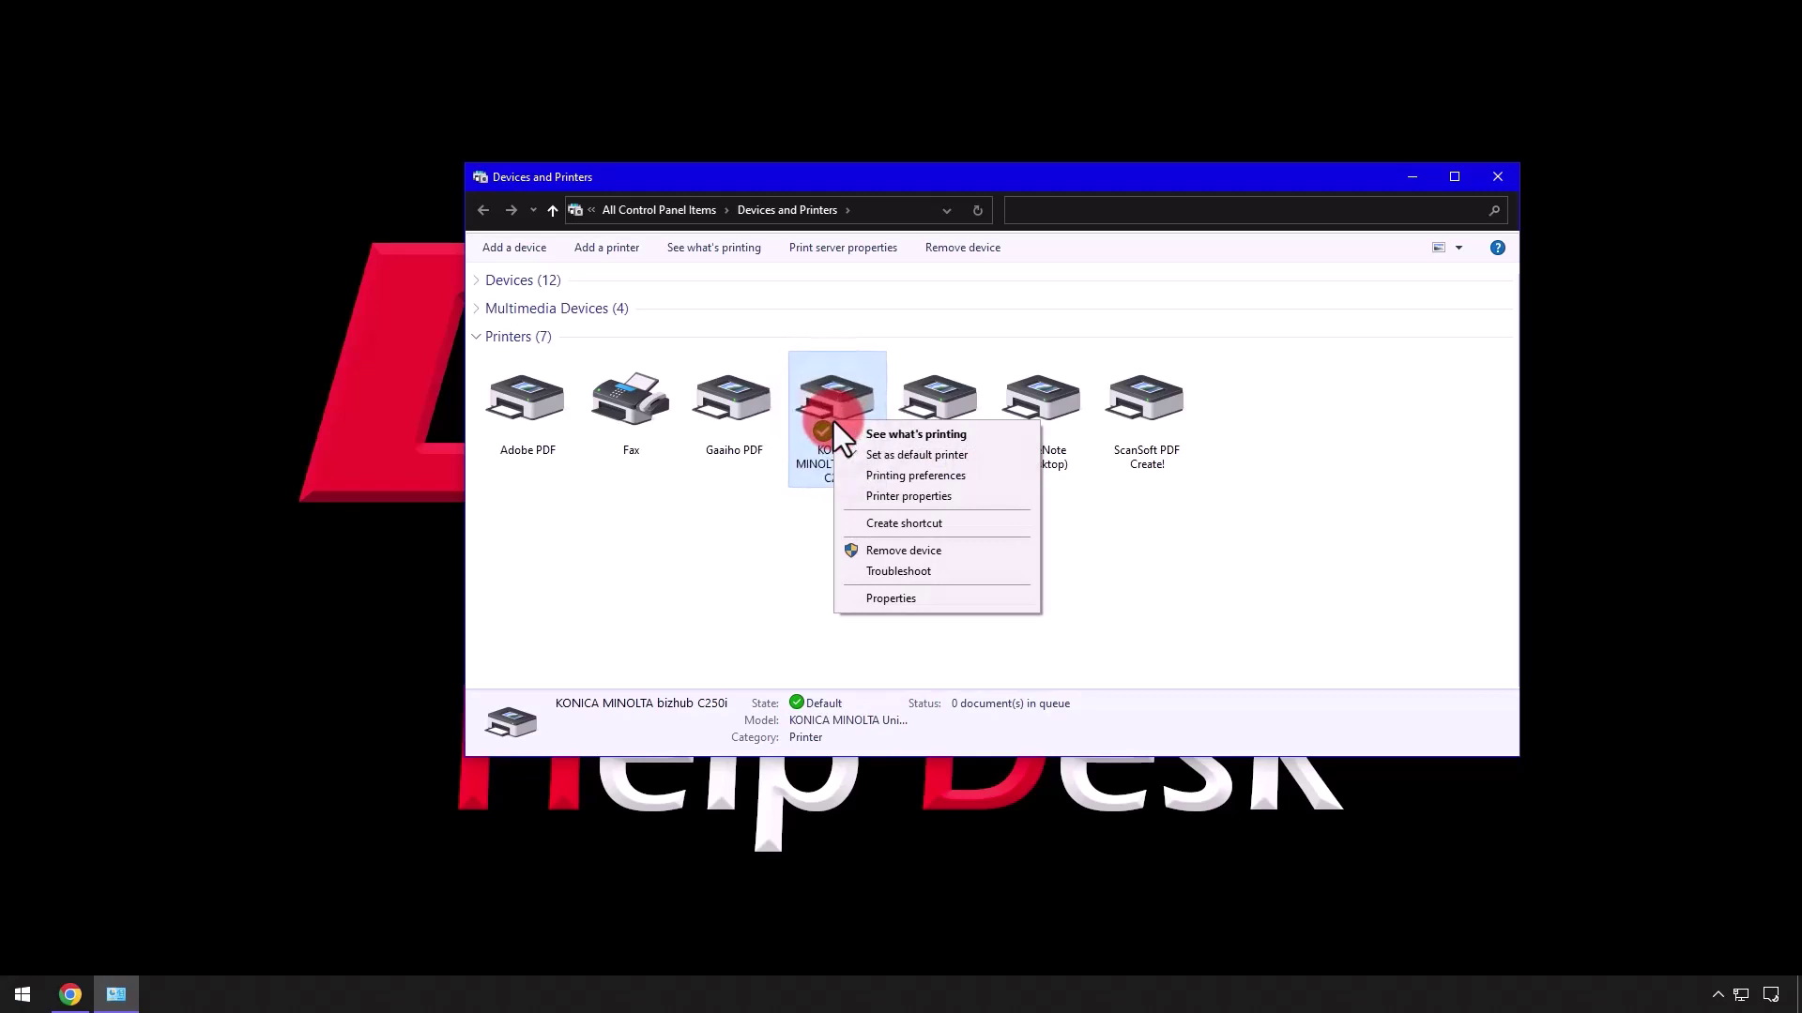
{"action": "left_click", "coordinate": [901, 496]}
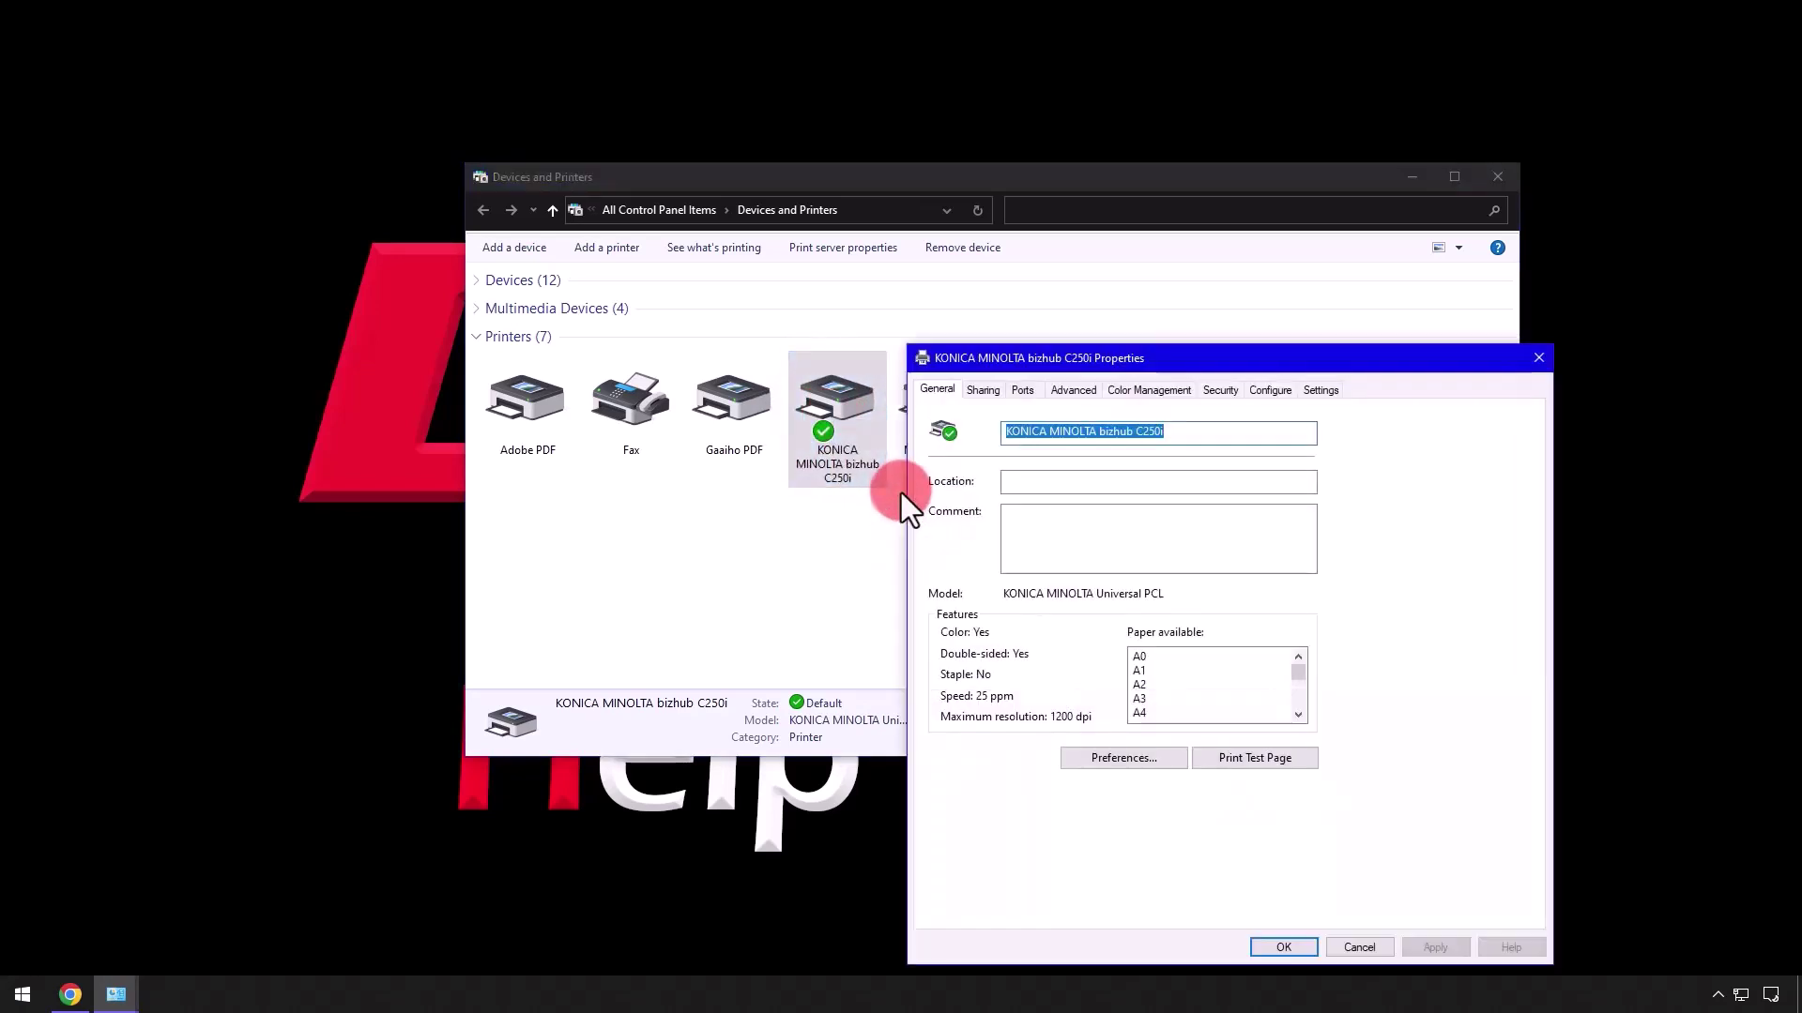
Allow Everyone to Manage this printer and Manage documents on the Security tab, and apply
{"action": "left_click", "coordinate": [1204, 392]}
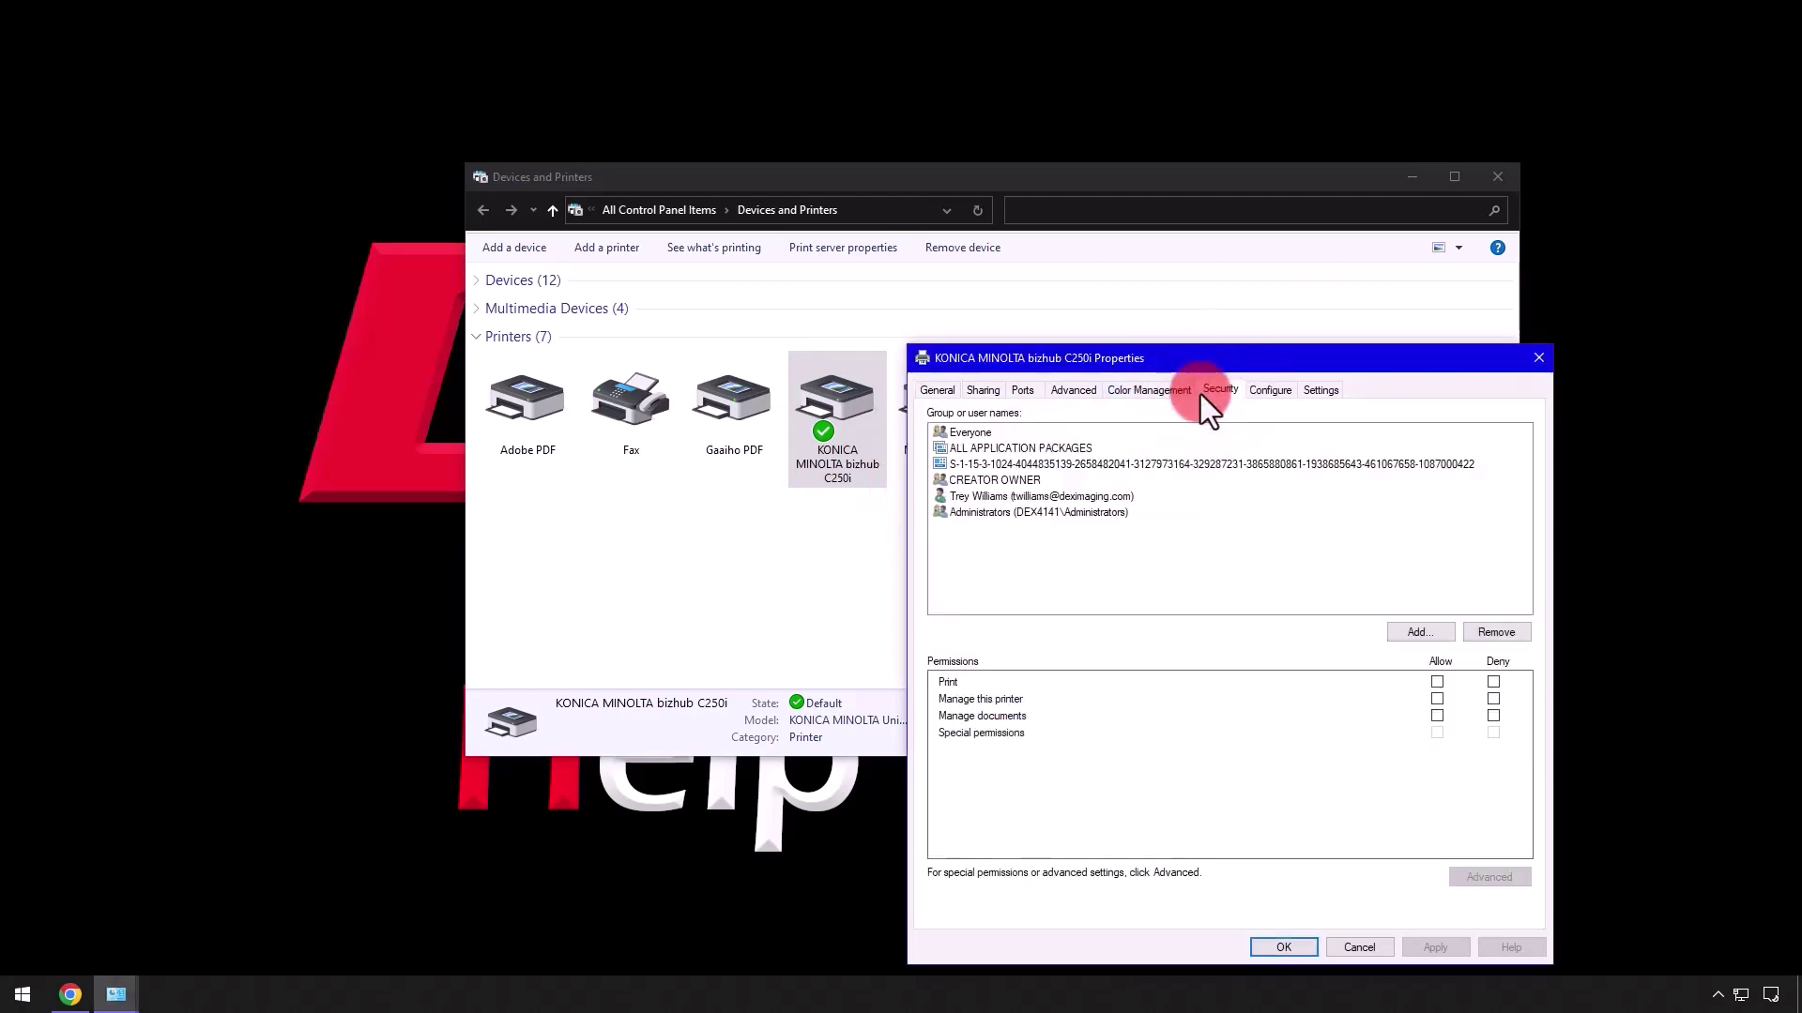
{"action": "left_click", "coordinate": [1105, 429]}
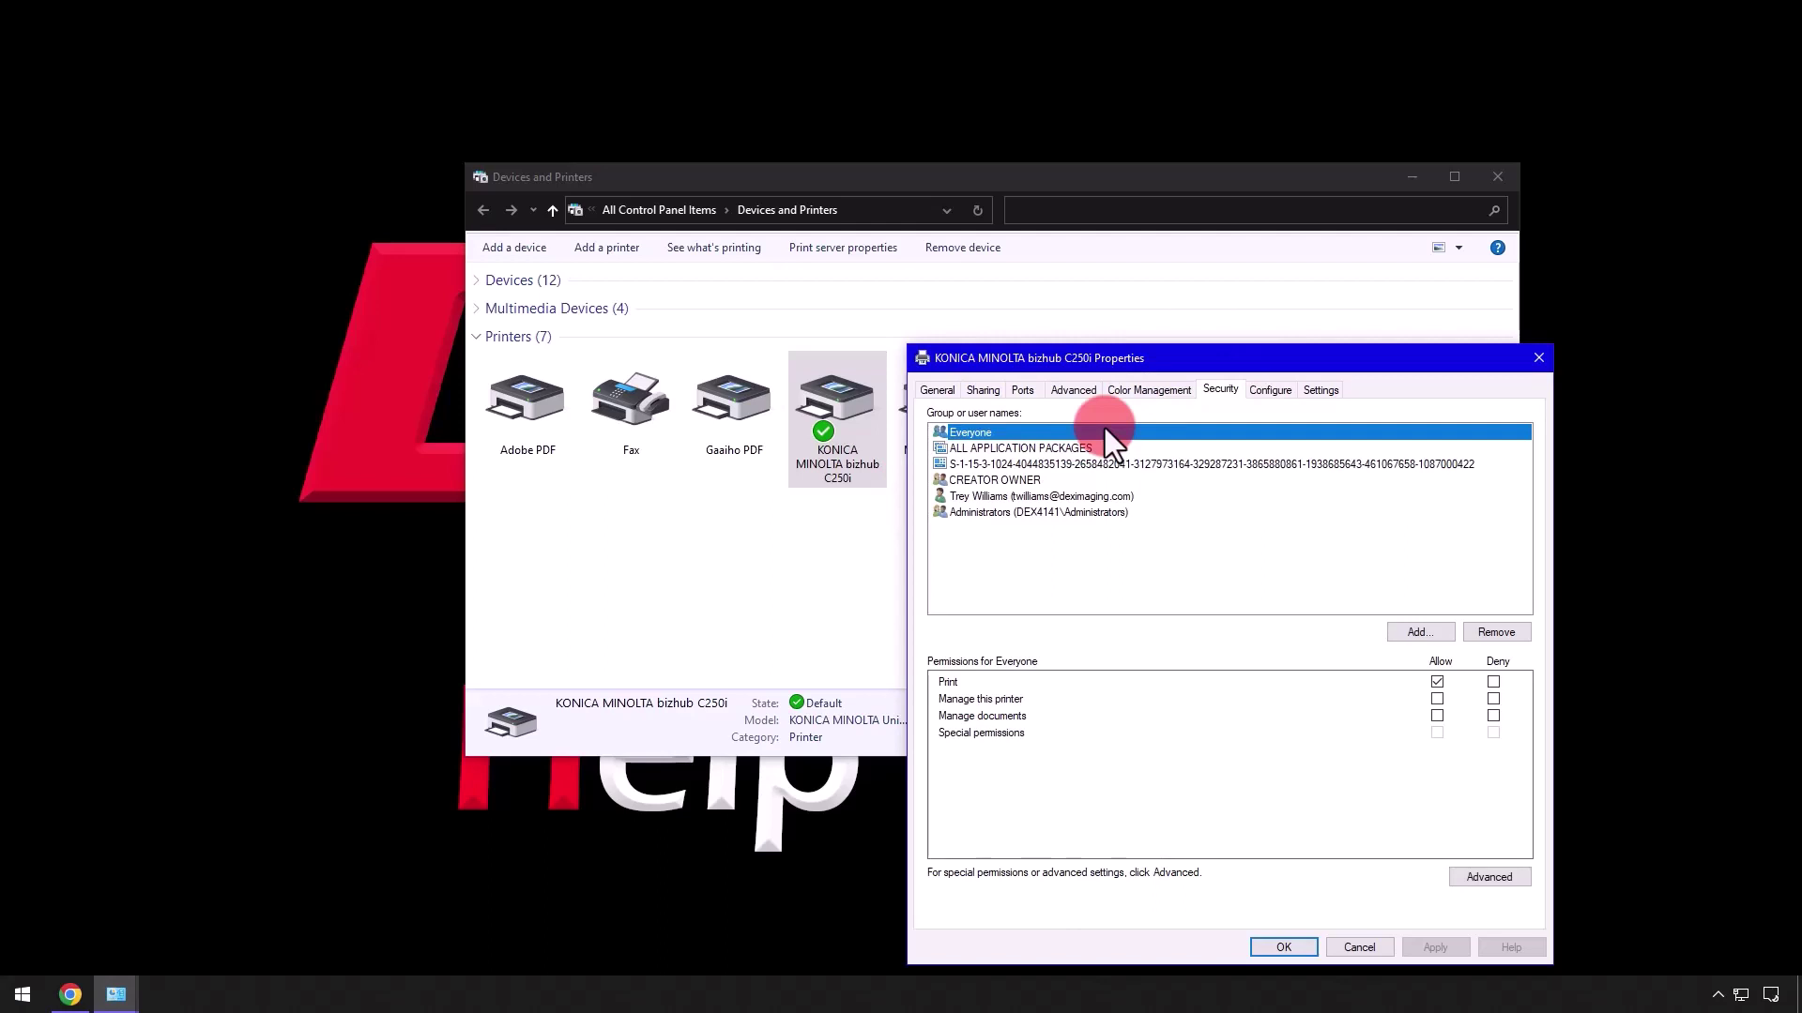
{"action": "left_click", "coordinate": [1437, 703]}
{"action": "left_click", "coordinate": [1439, 716]}
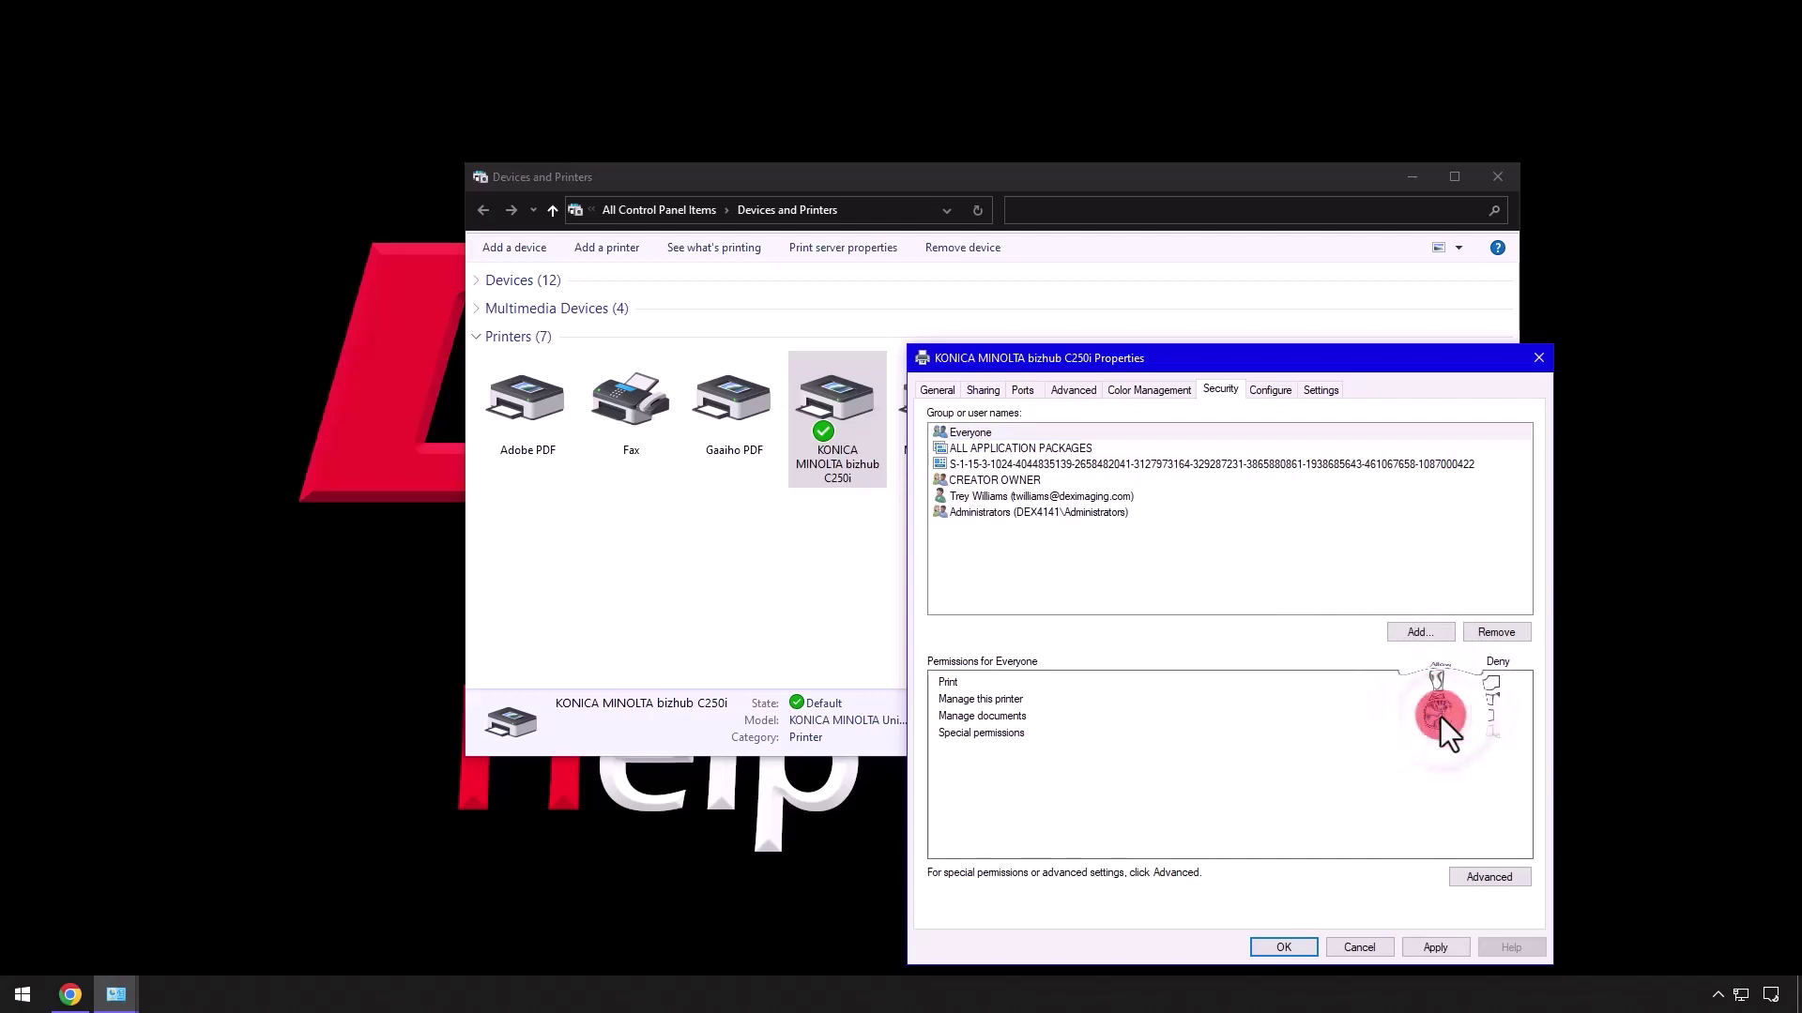
{"action": "left_click", "coordinate": [1429, 871]}
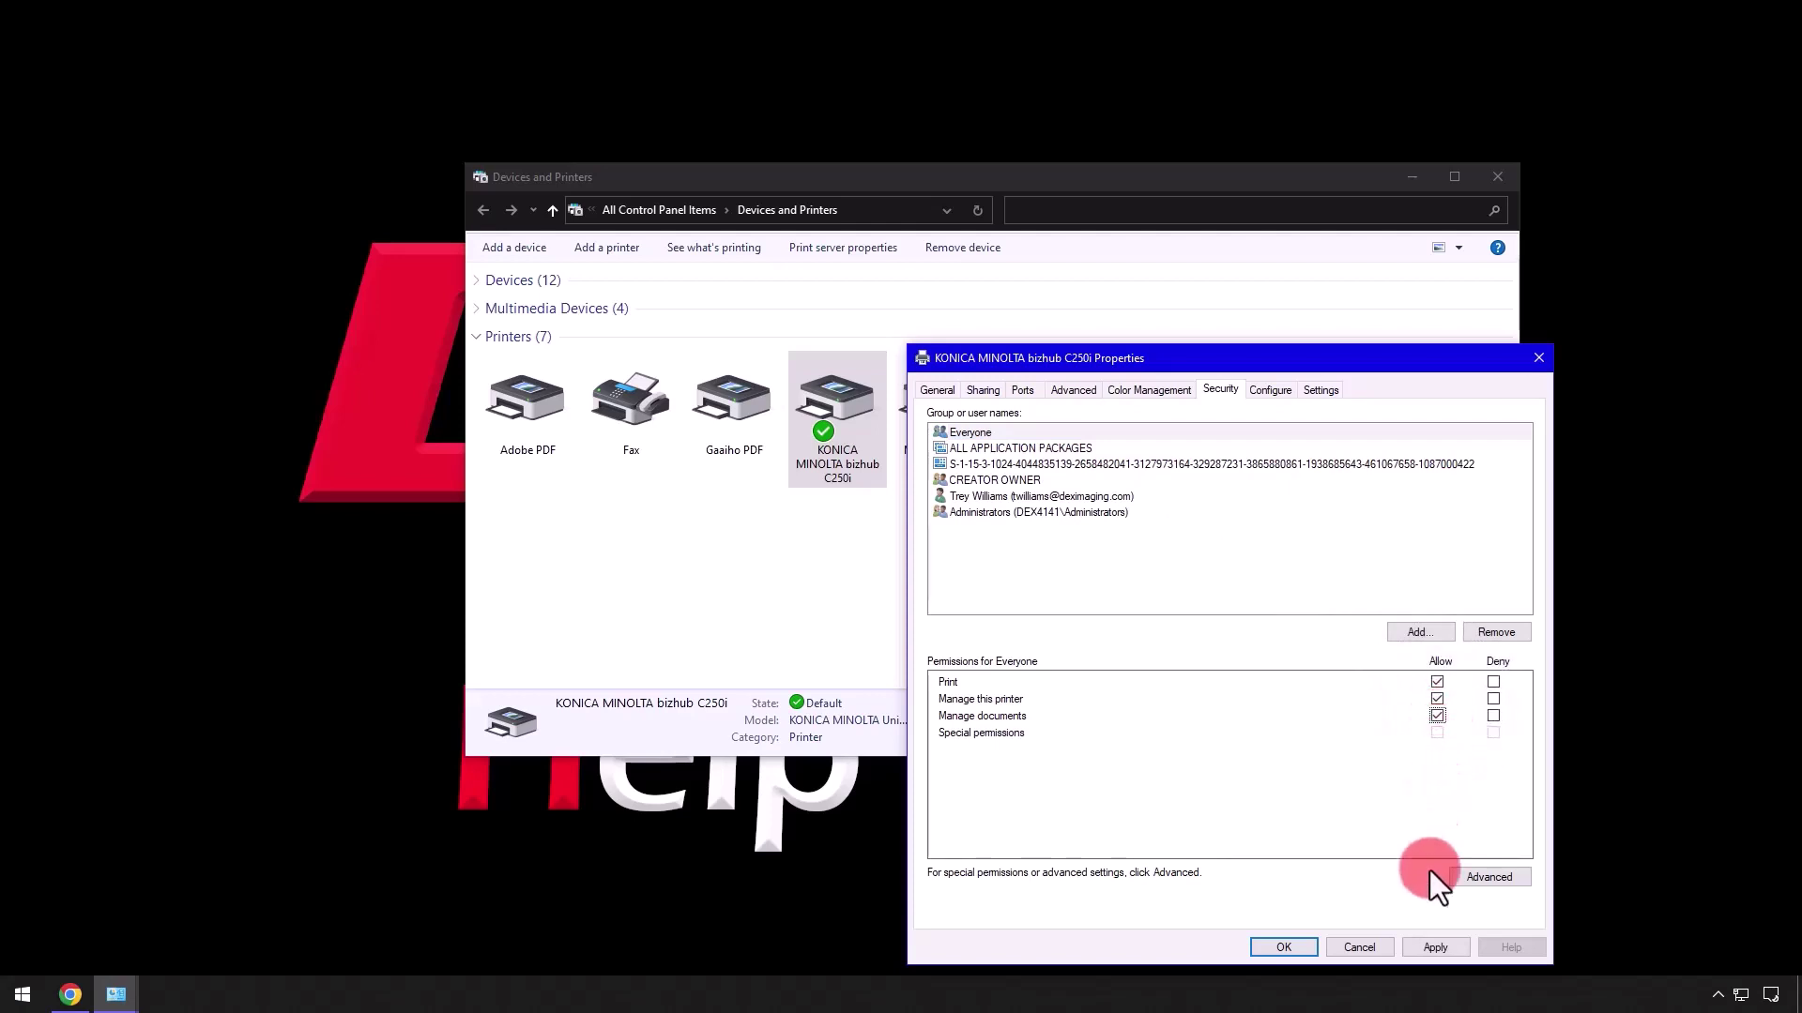
{"action": "left_click", "coordinate": [1423, 942]}
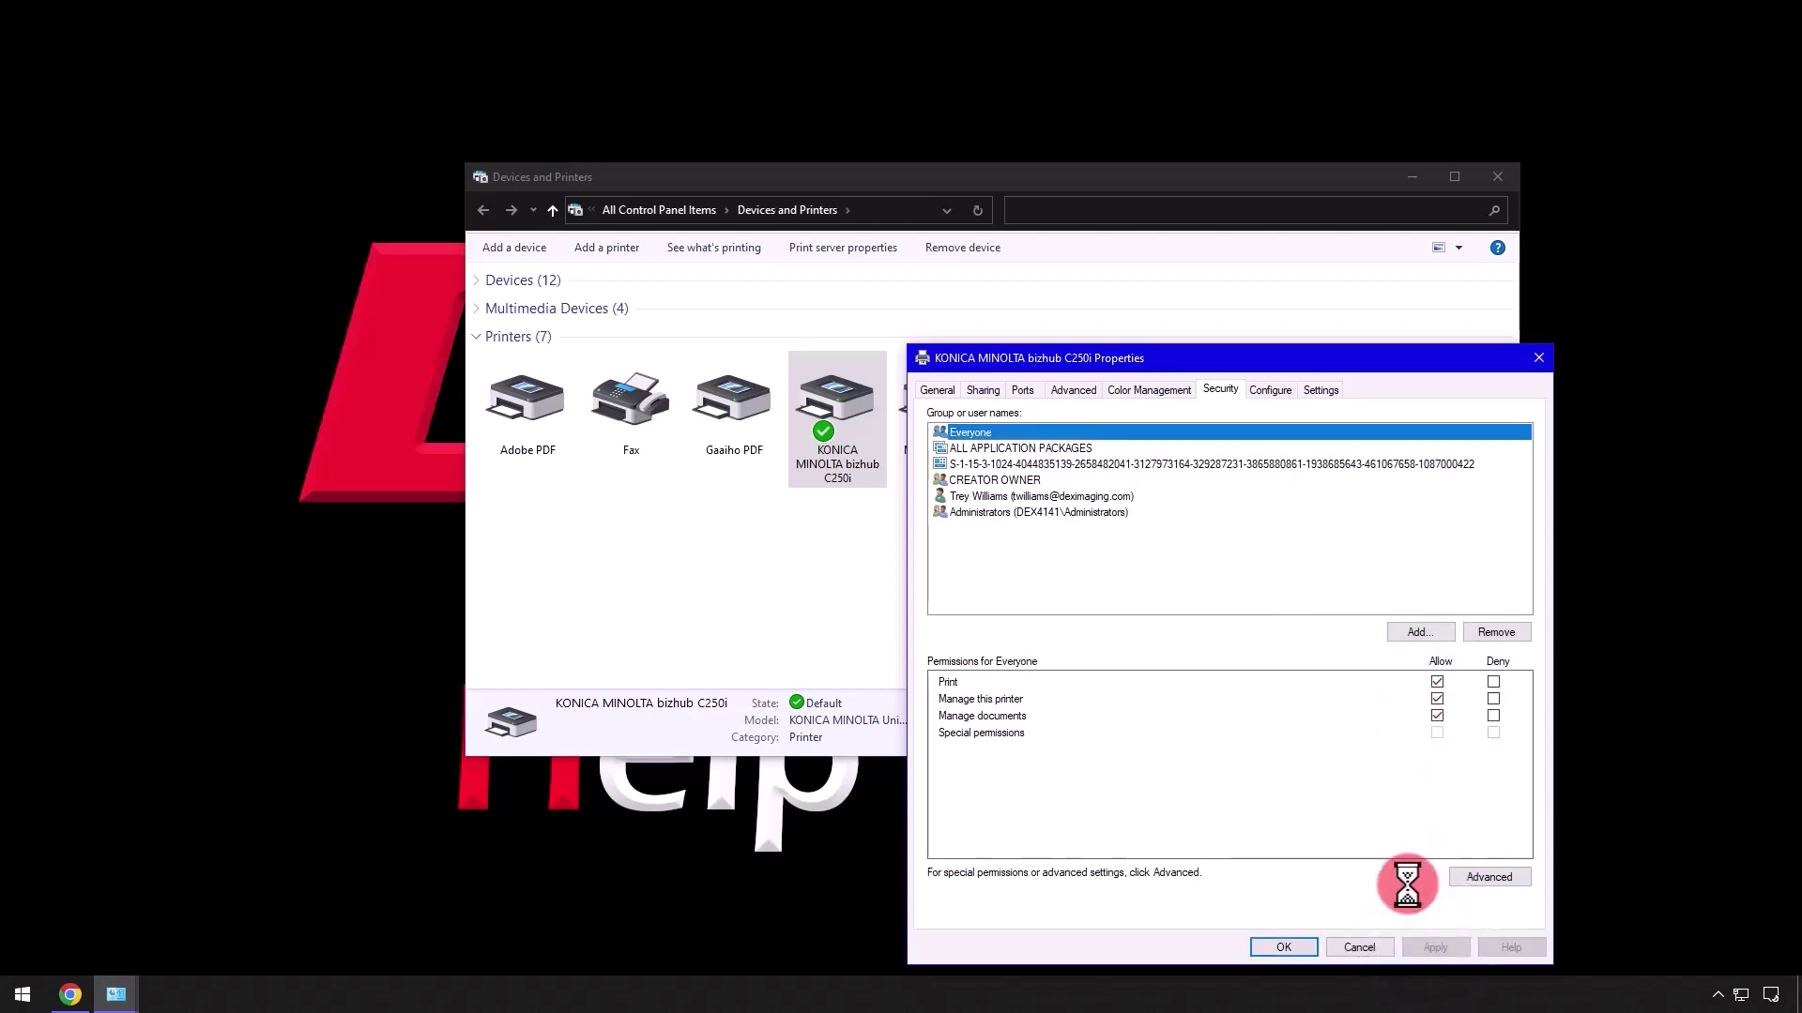
{"action": "left_click", "coordinate": [1267, 390]}
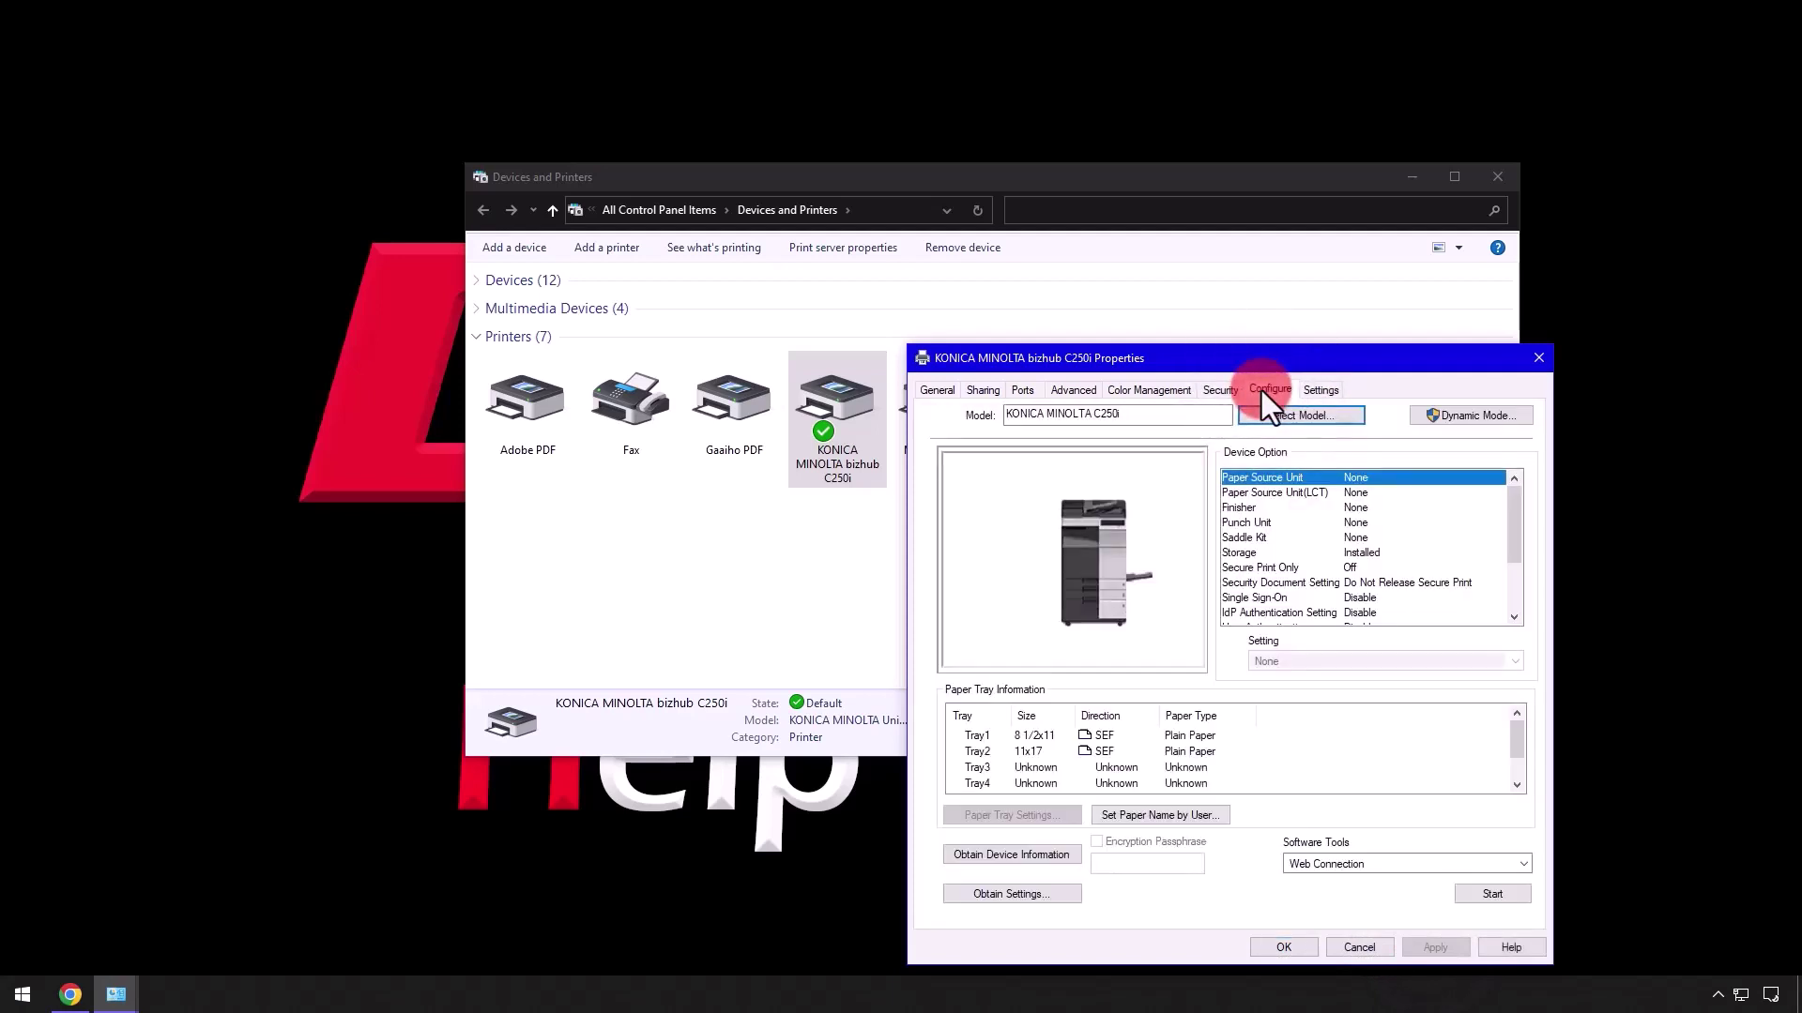
Turn off Auto in the Obtain Settings options on the Configure tab
{"action": "left_click", "coordinate": [974, 892]}
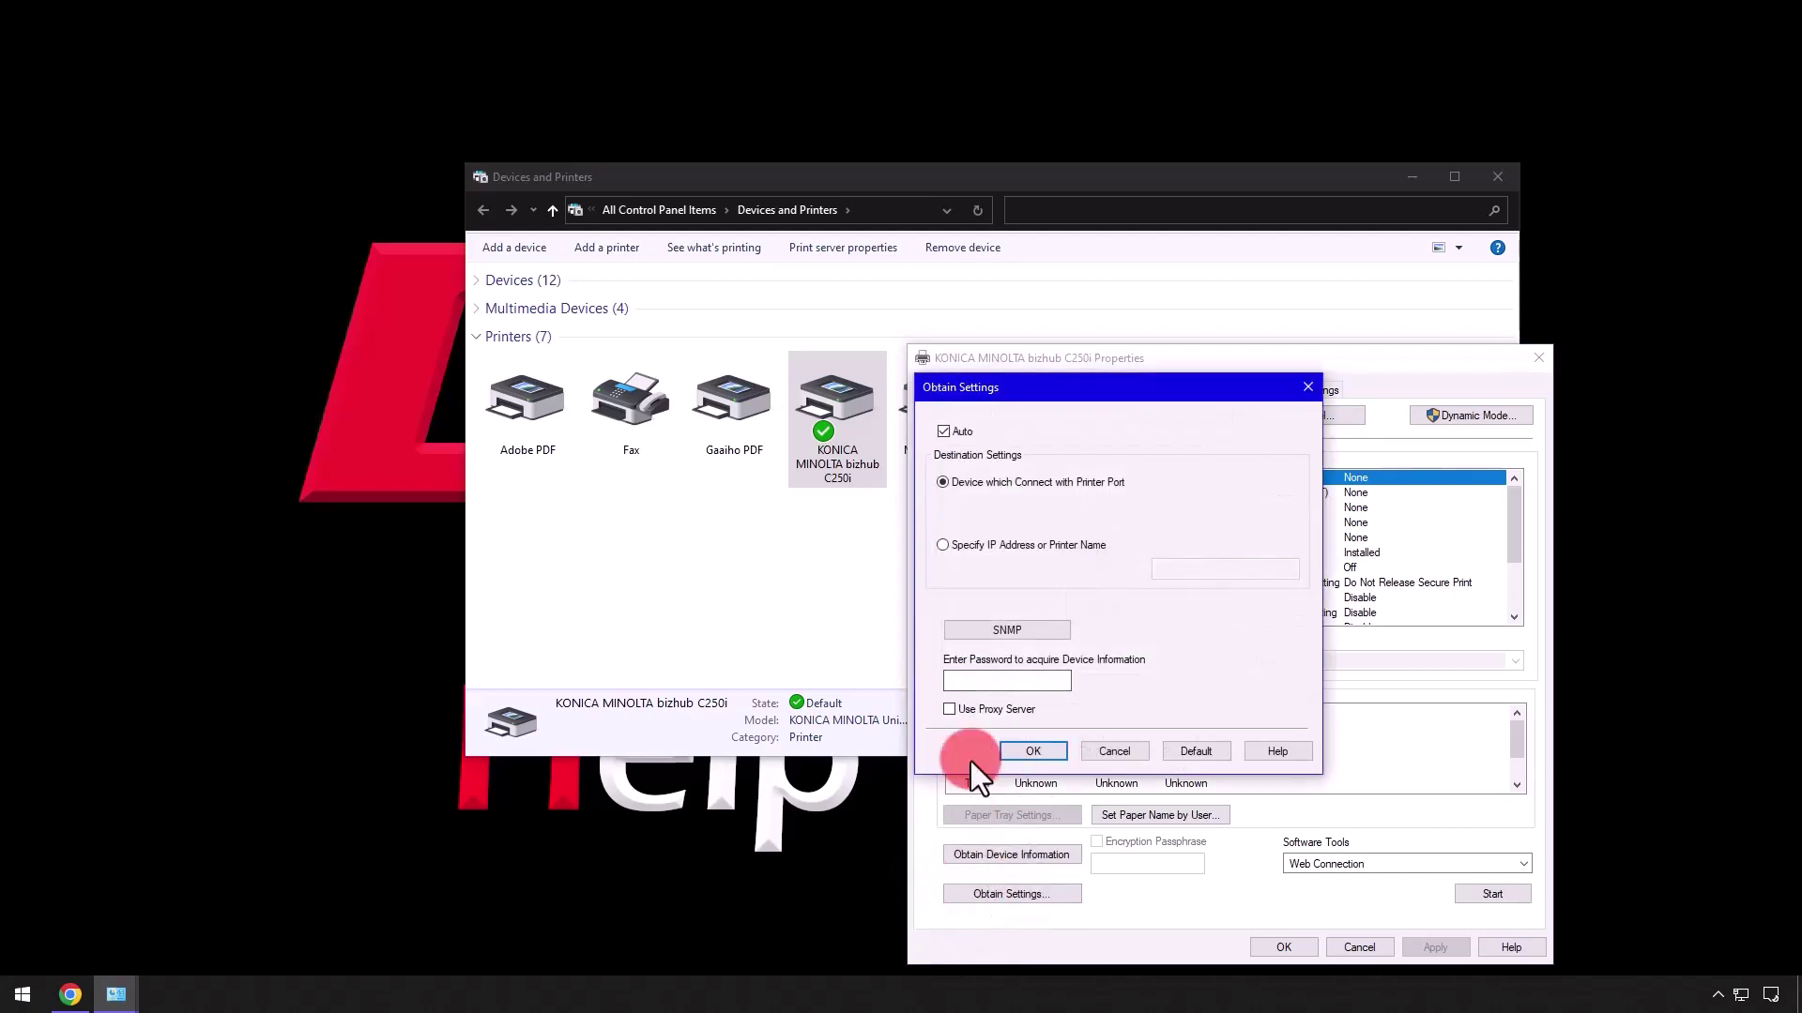
{"action": "left_click", "coordinate": [961, 434]}
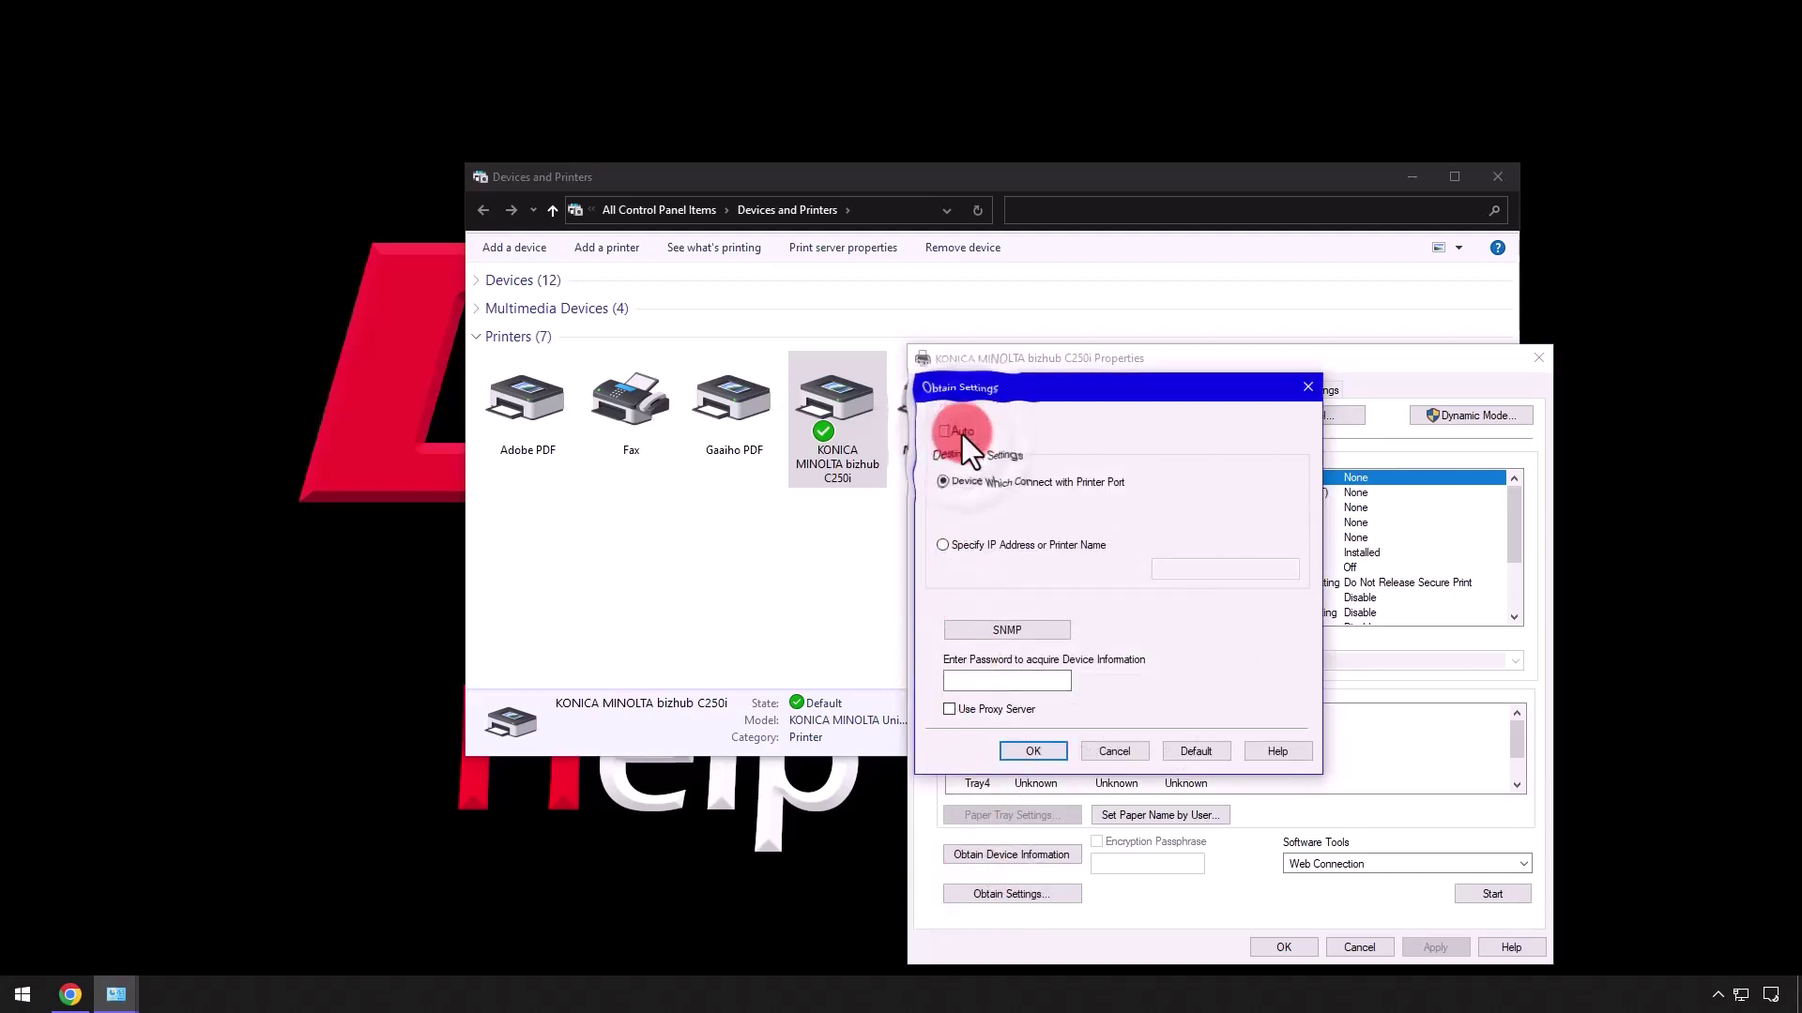
{"action": "left_click", "coordinate": [1009, 753]}
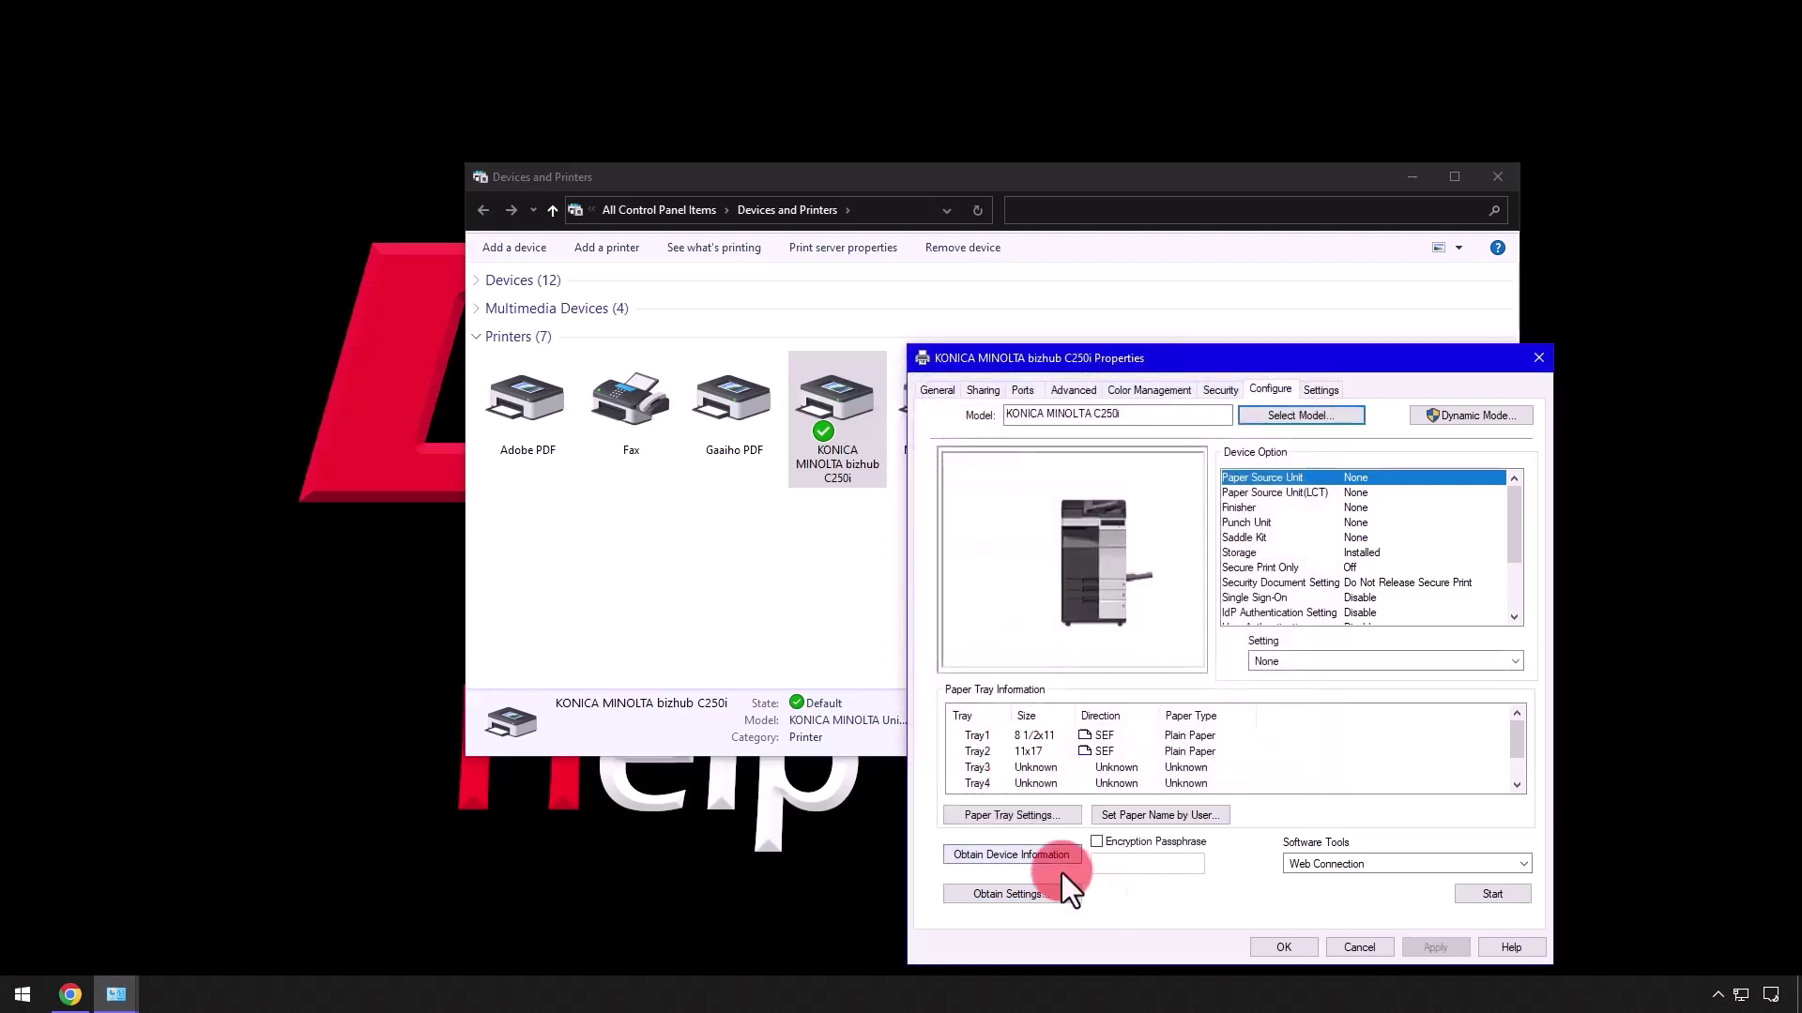
Refresh the bizhub C250i's device information with Obtain Device Information, confirming Yes
{"action": "left_click", "coordinate": [1032, 857]}
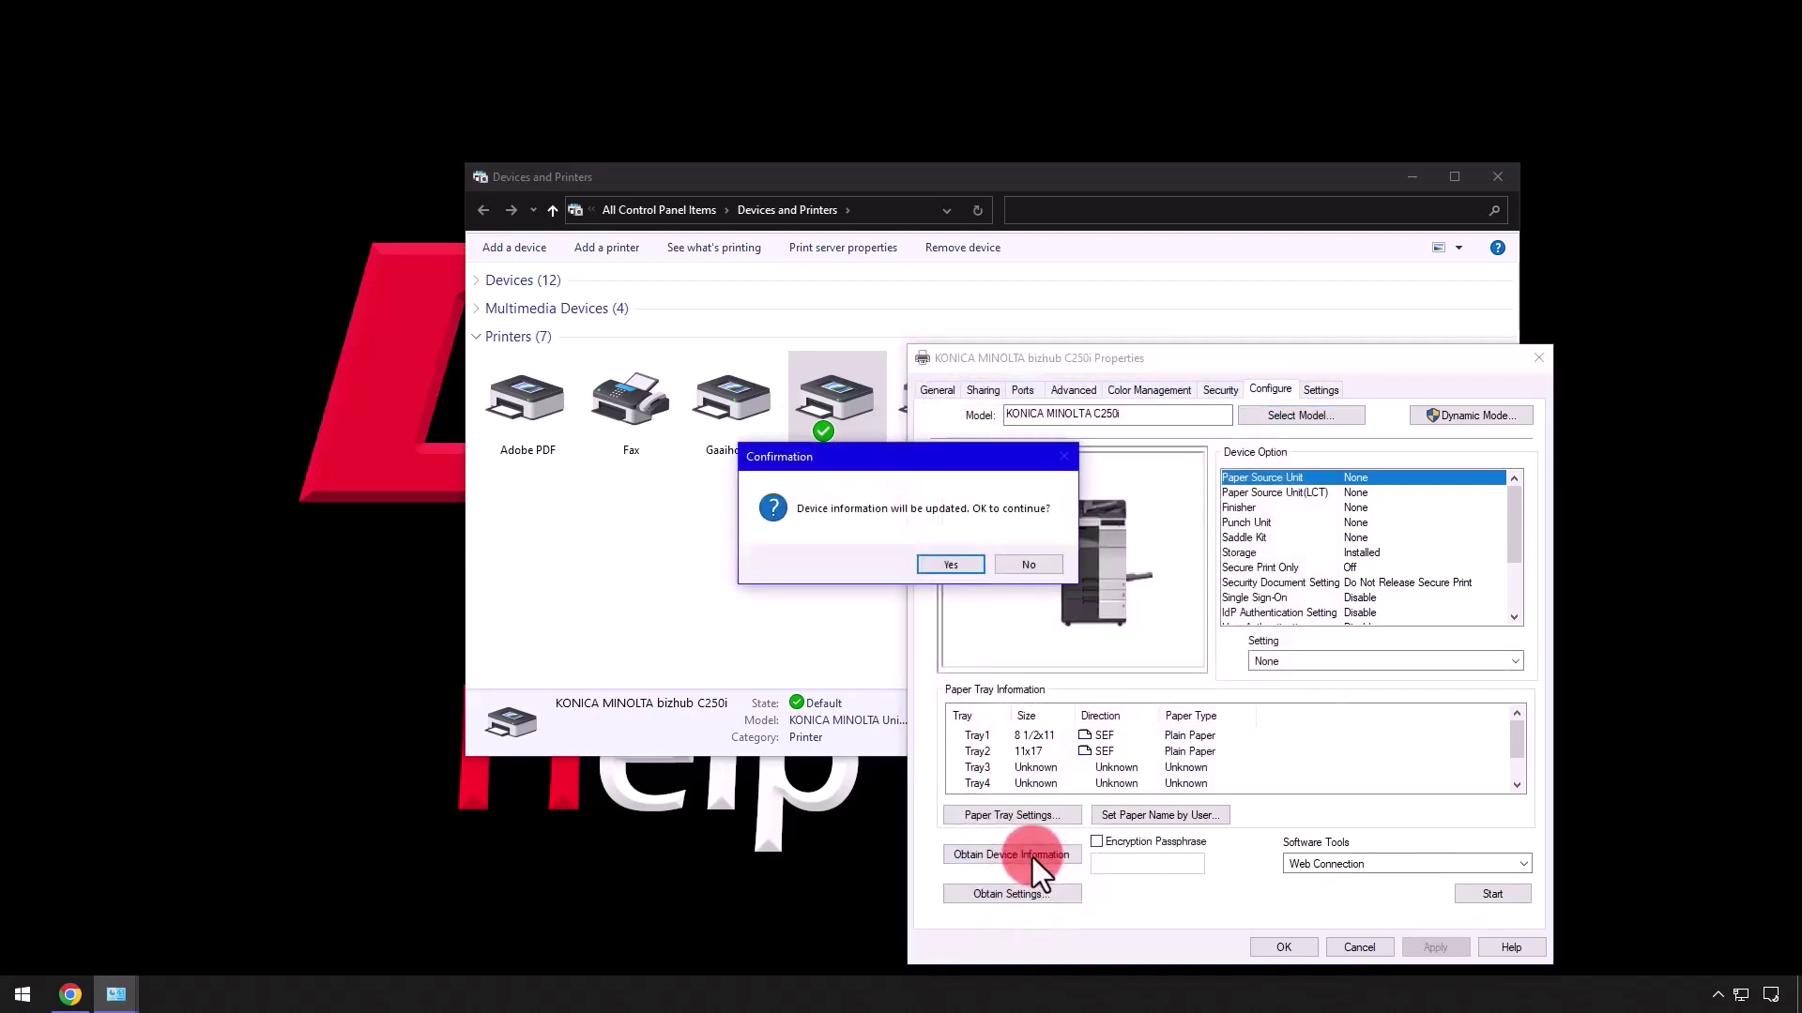
{"action": "left_click", "coordinate": [928, 565]}
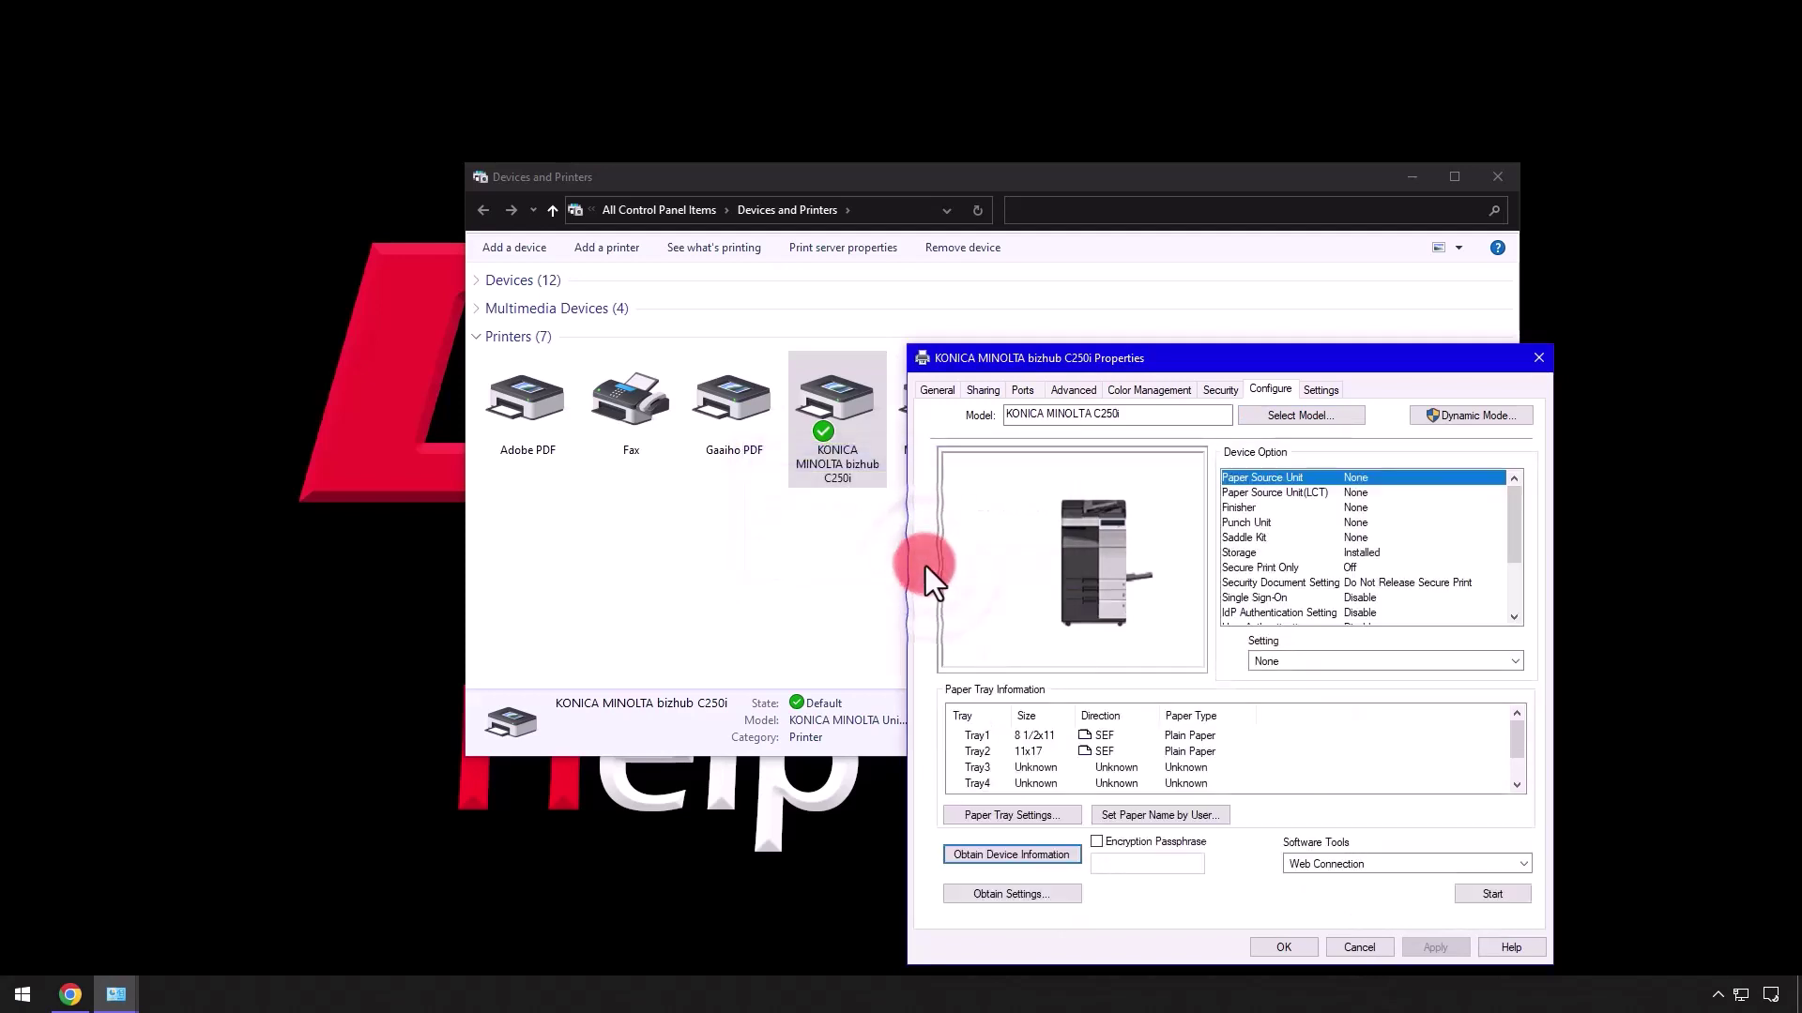
{"action": "left_click", "coordinate": [1073, 390]}
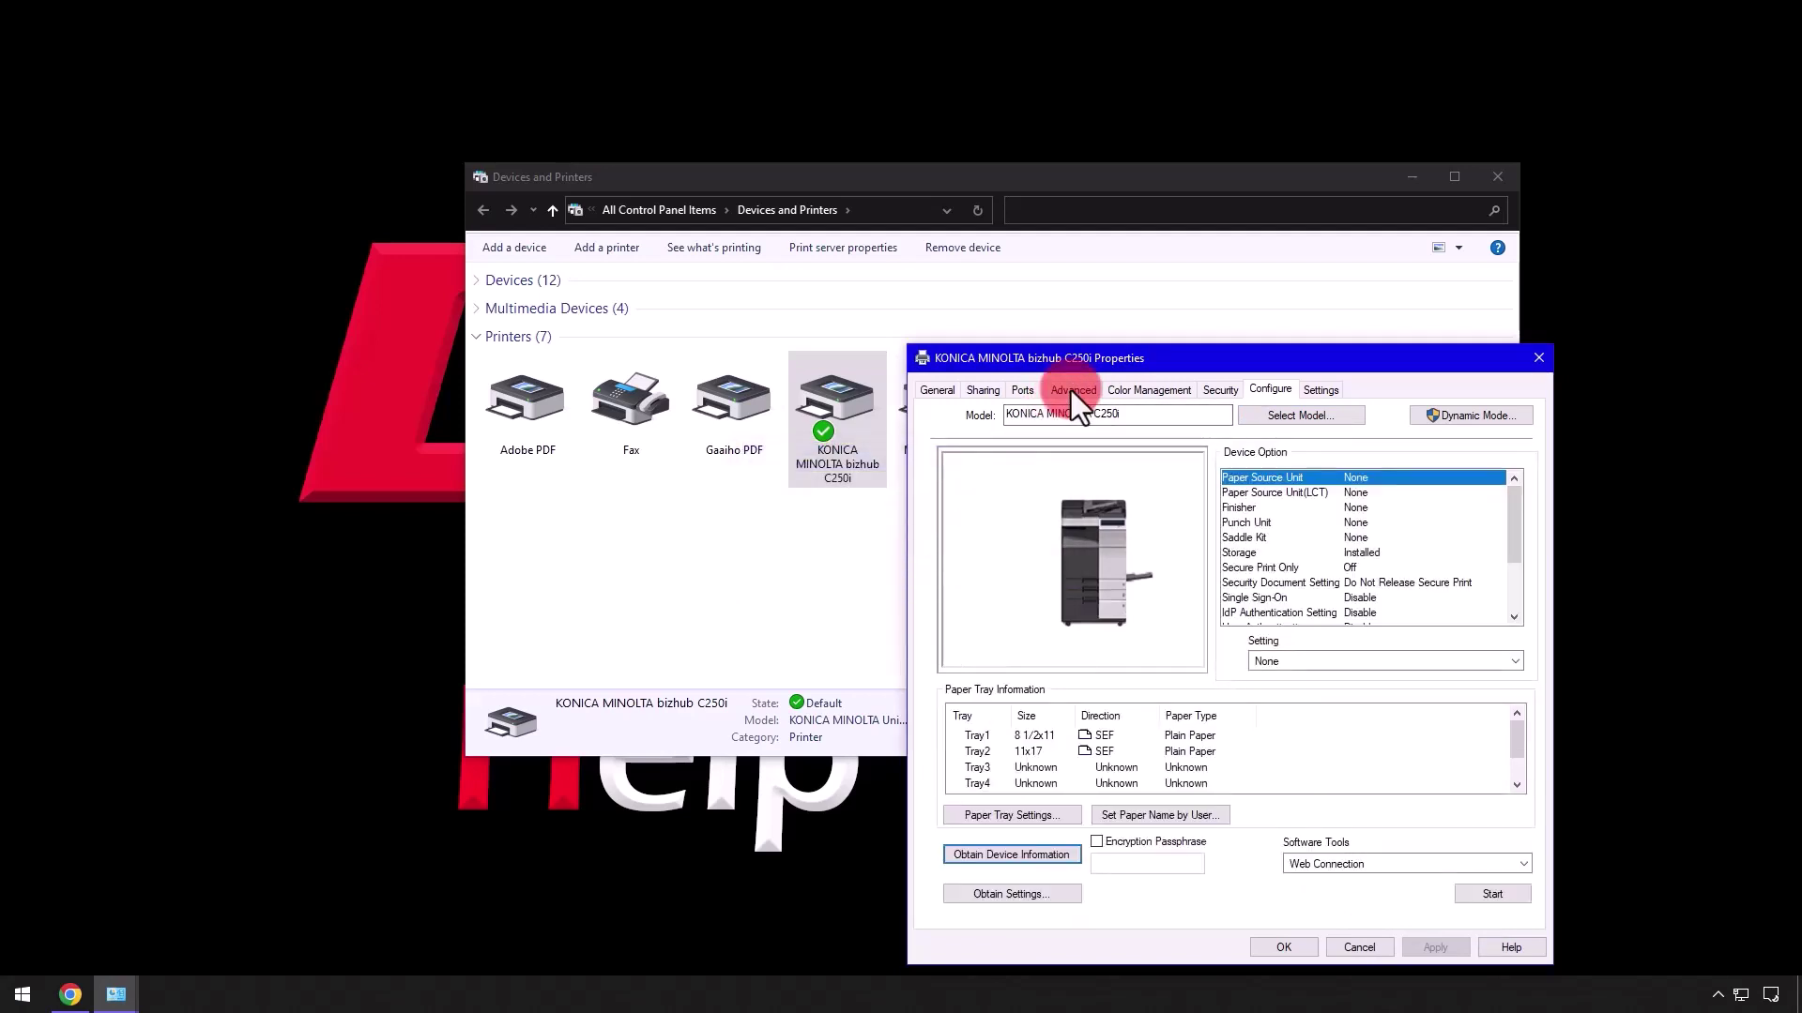
Clear Excel Job Control and Remove White Background on the Other tab of the printing defaults
{"action": "left_click", "coordinate": [1072, 391]}
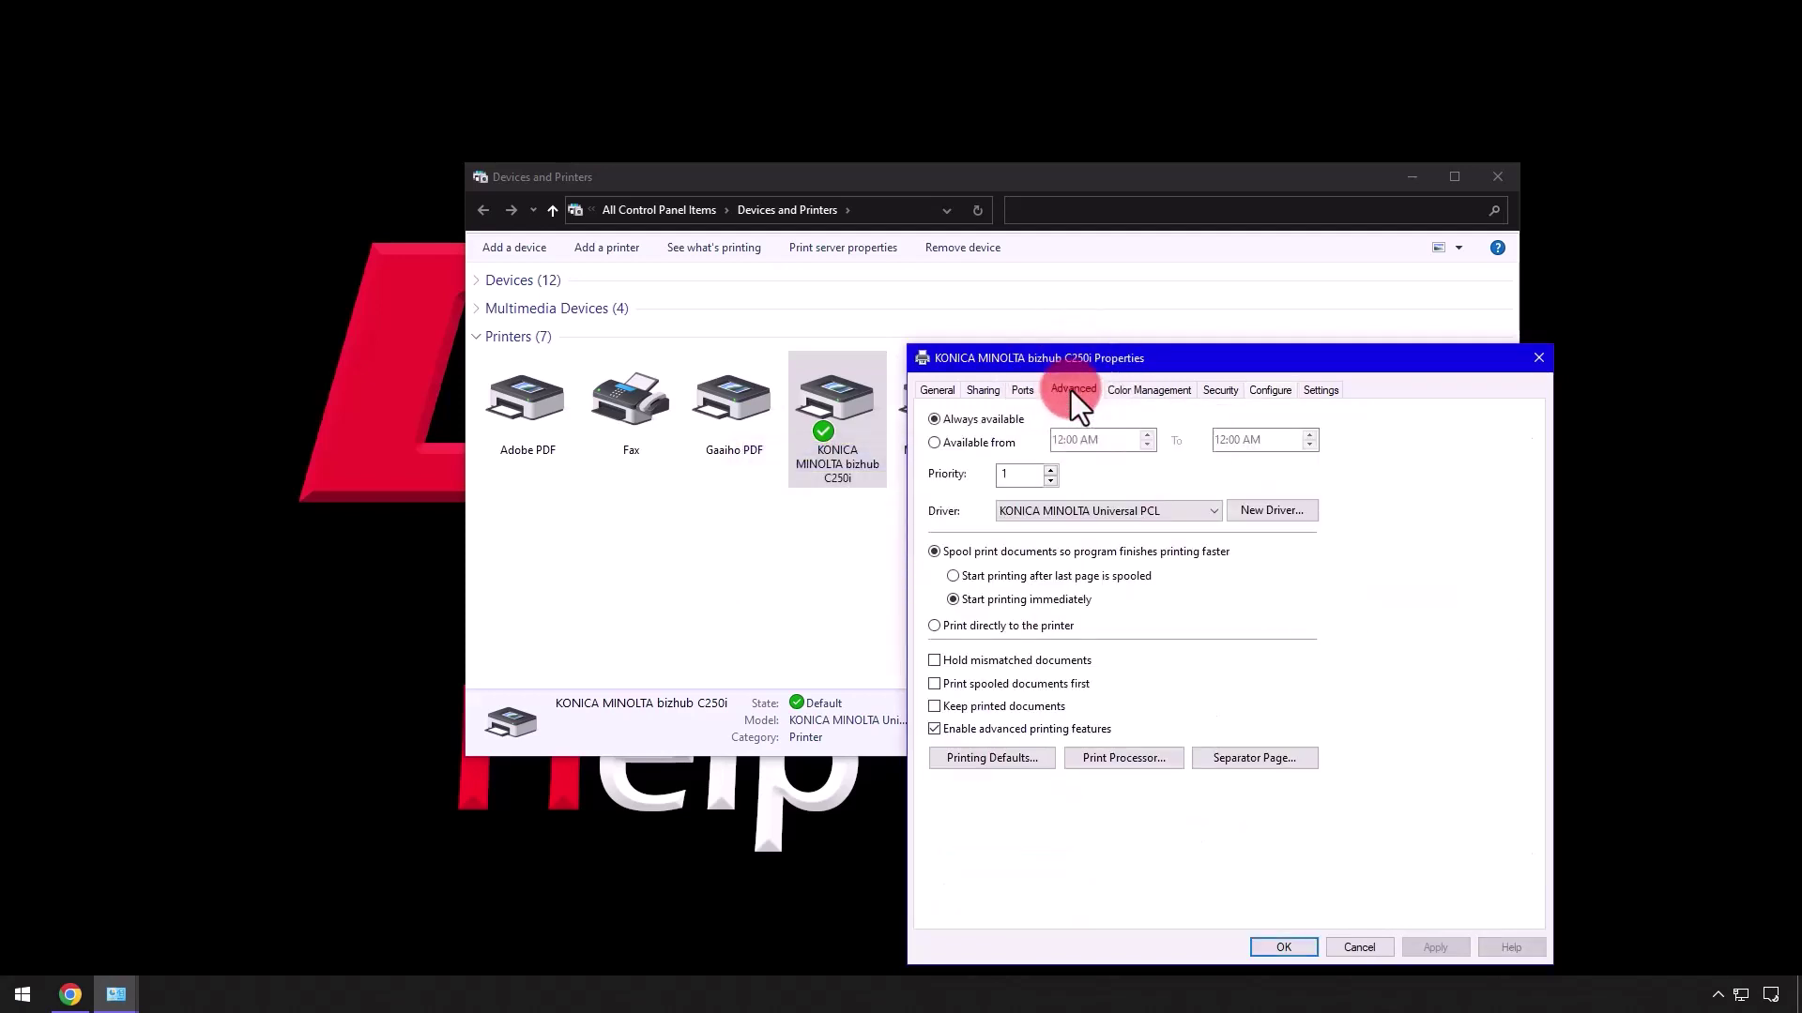
{"action": "left_click", "coordinate": [1003, 766]}
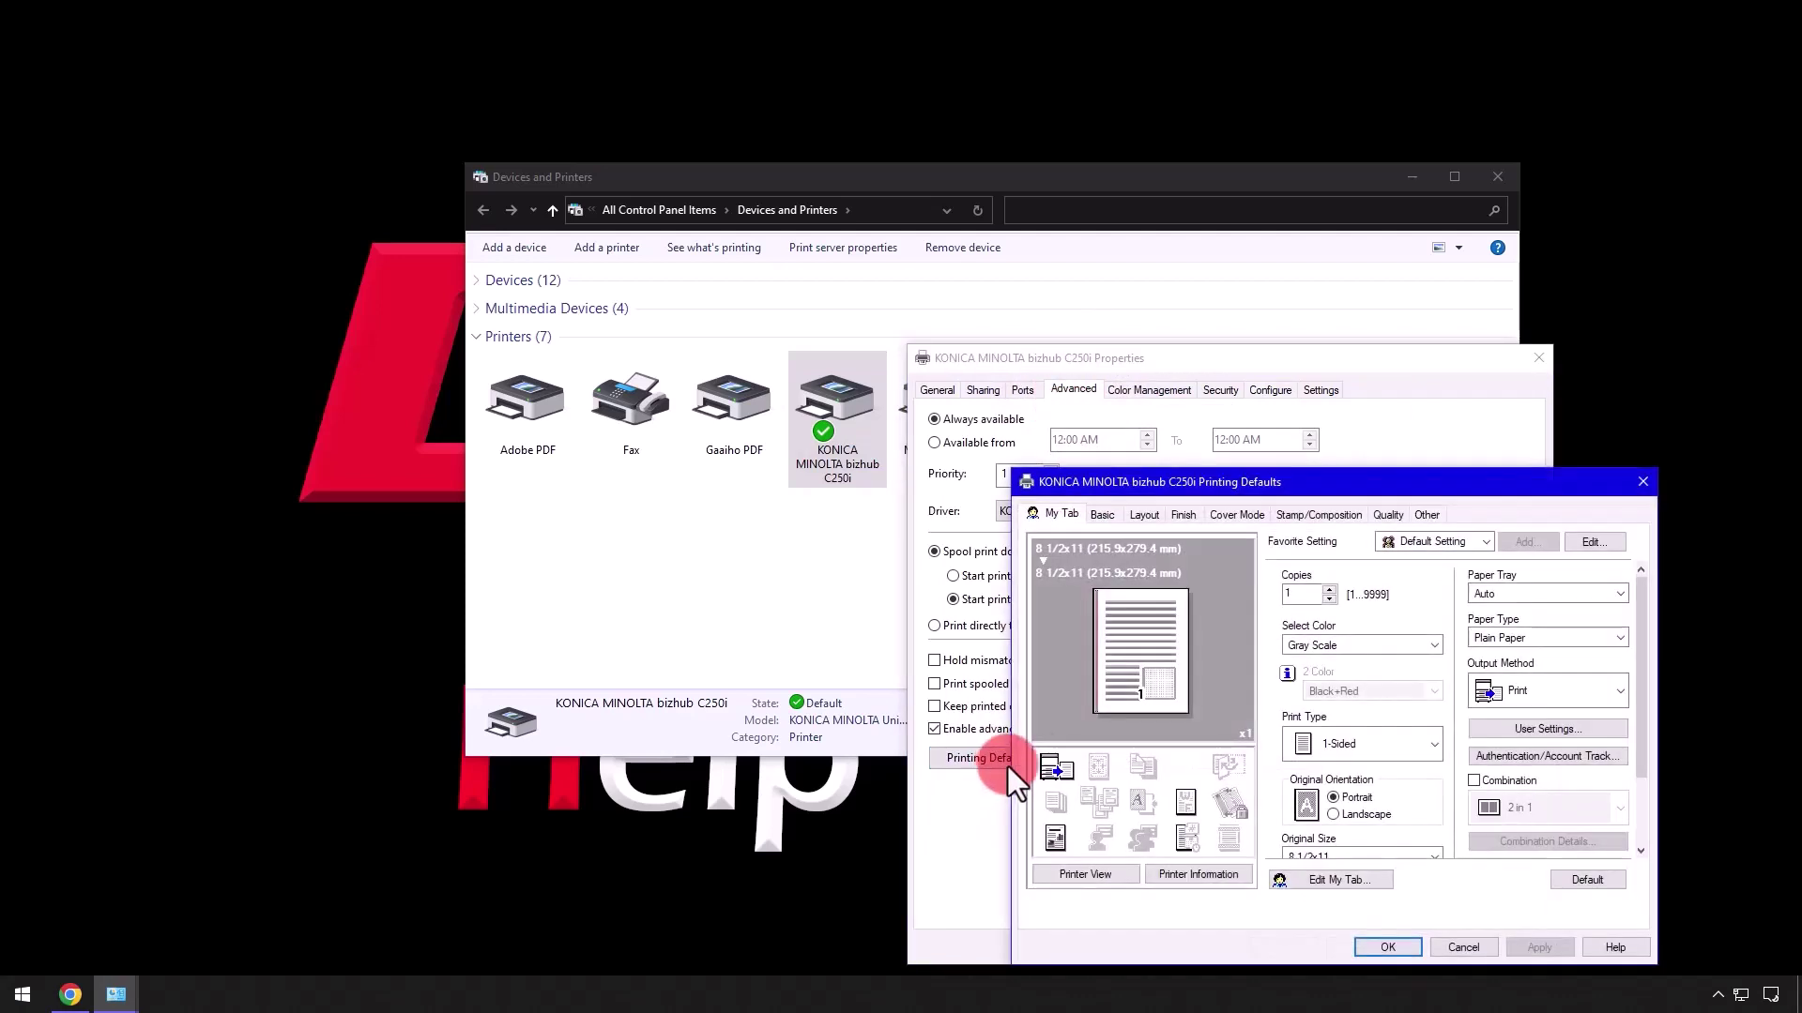
{"action": "left_click", "coordinate": [1299, 663]}
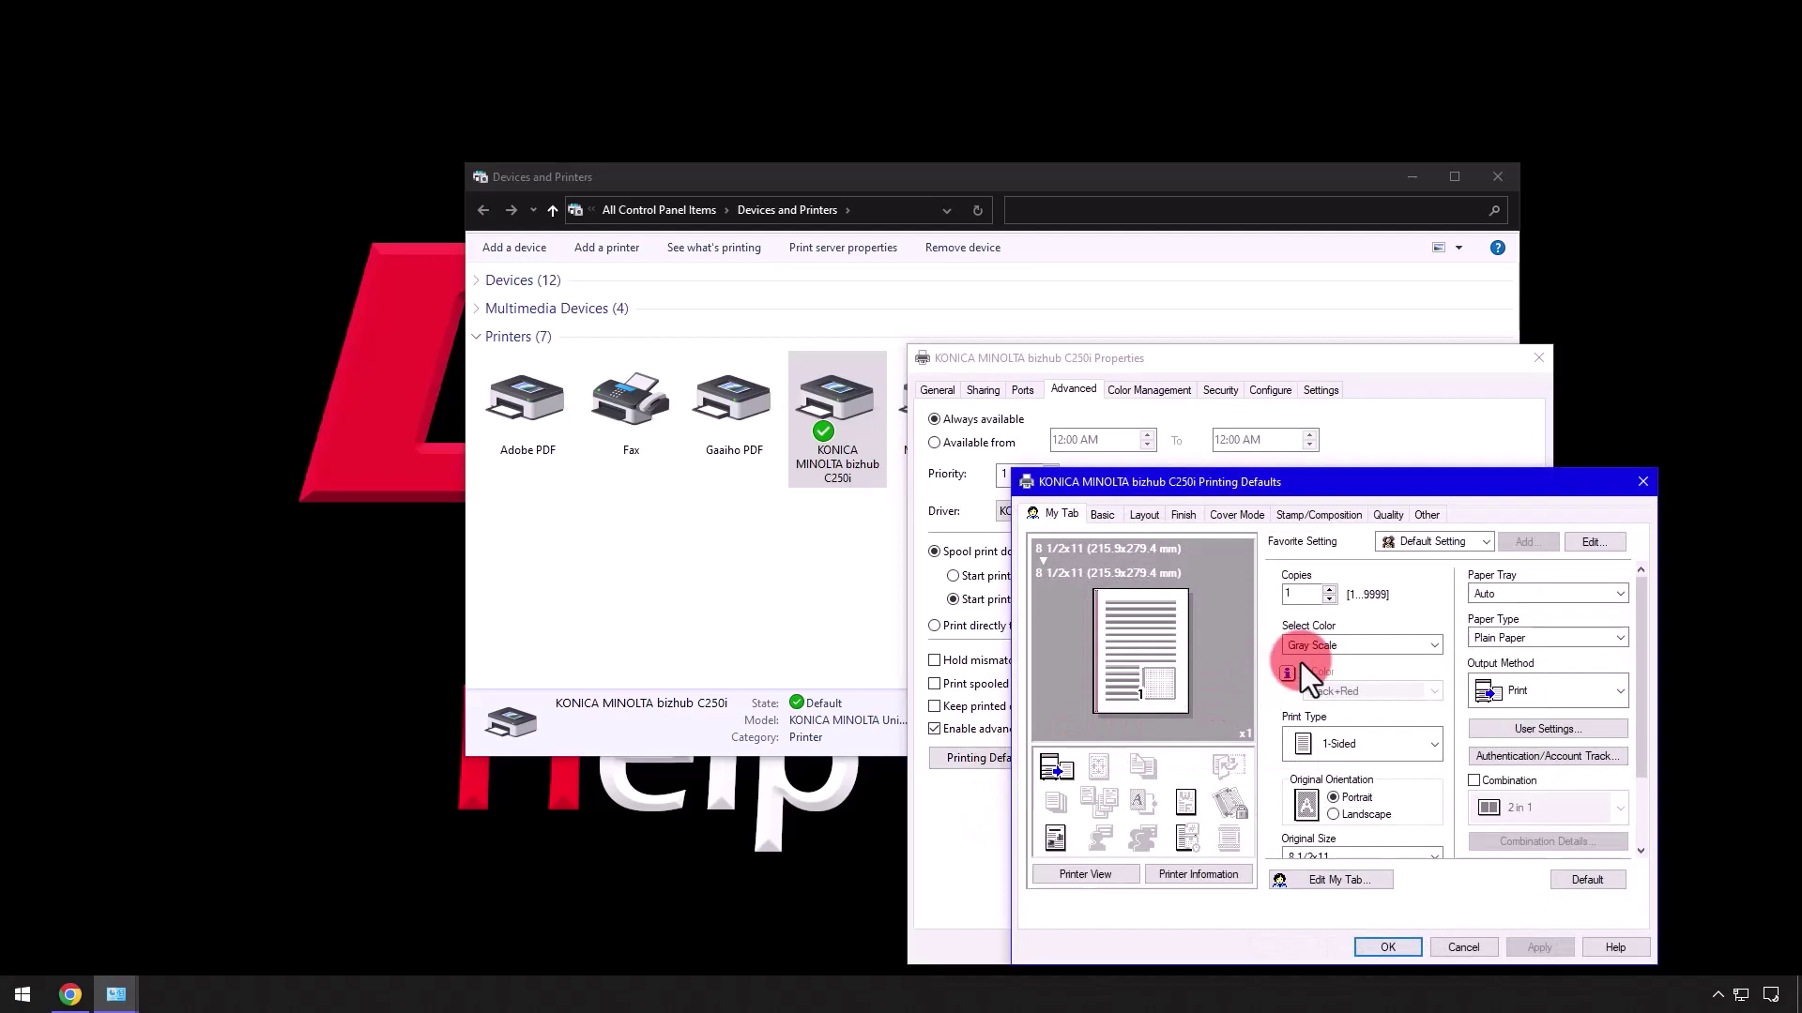
{"action": "left_click", "coordinate": [1418, 514]}
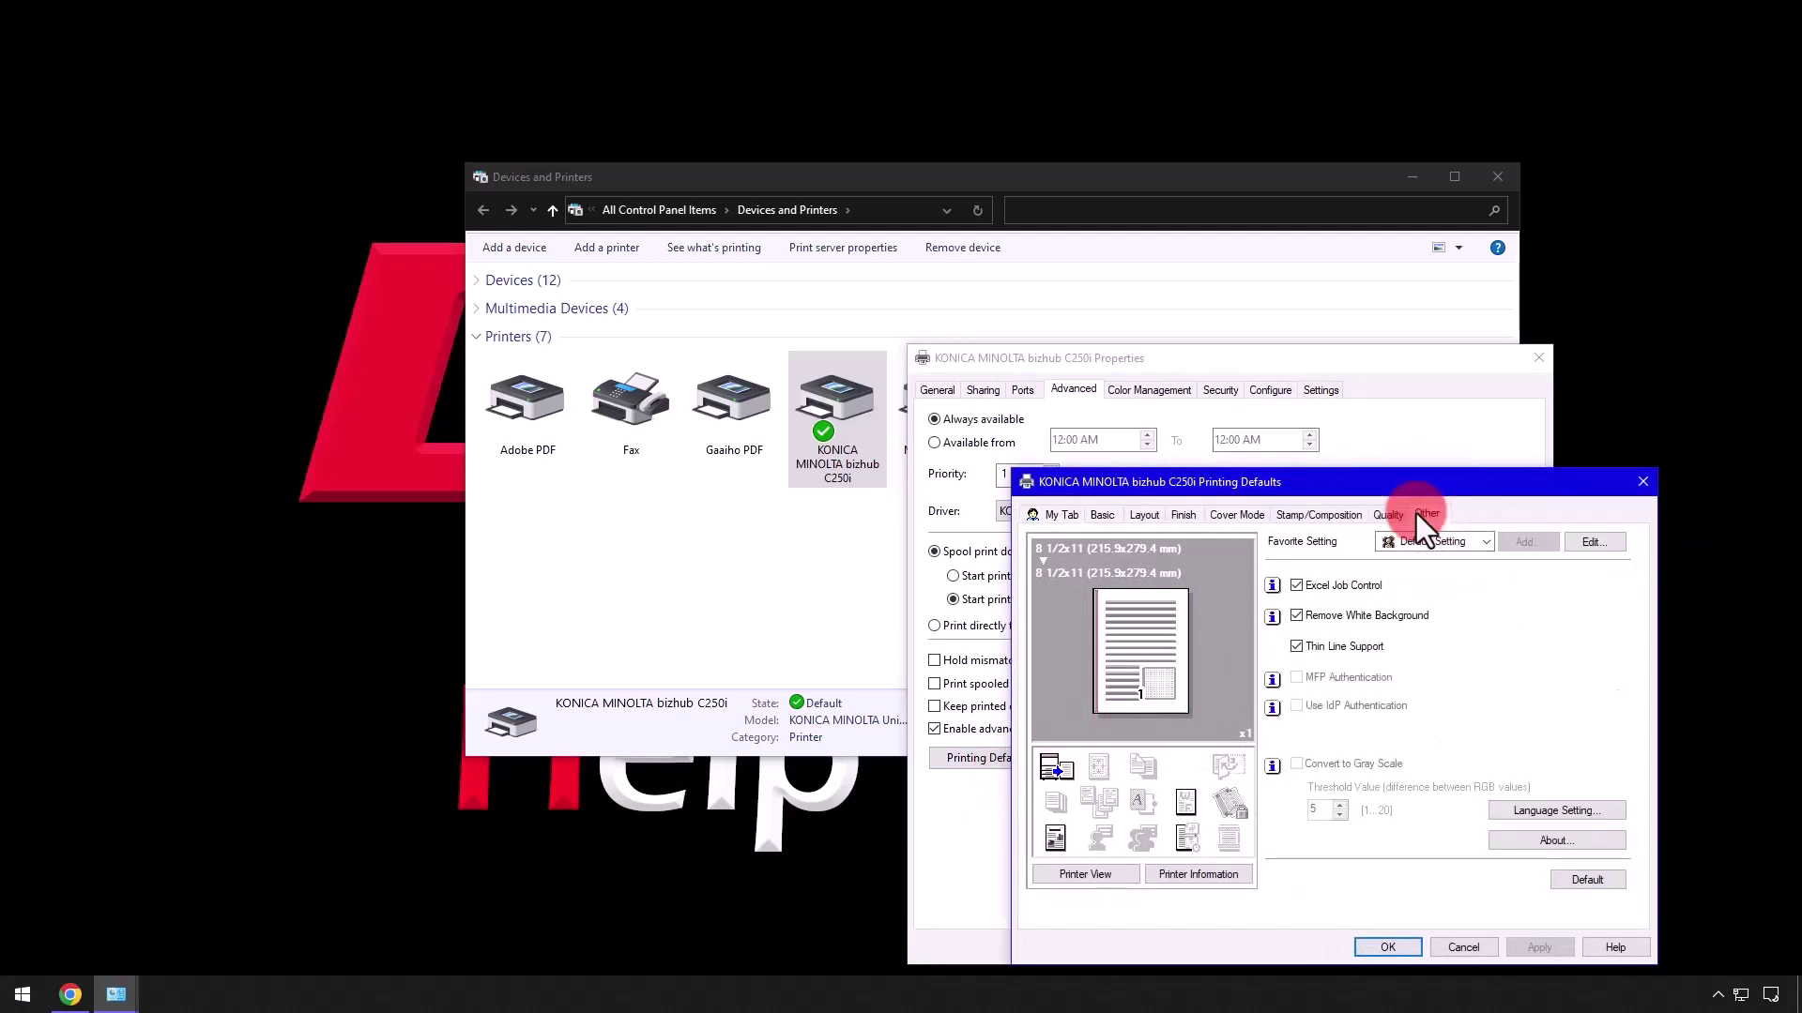
{"action": "left_click", "coordinate": [1369, 591]}
{"action": "left_click", "coordinate": [1368, 615]}
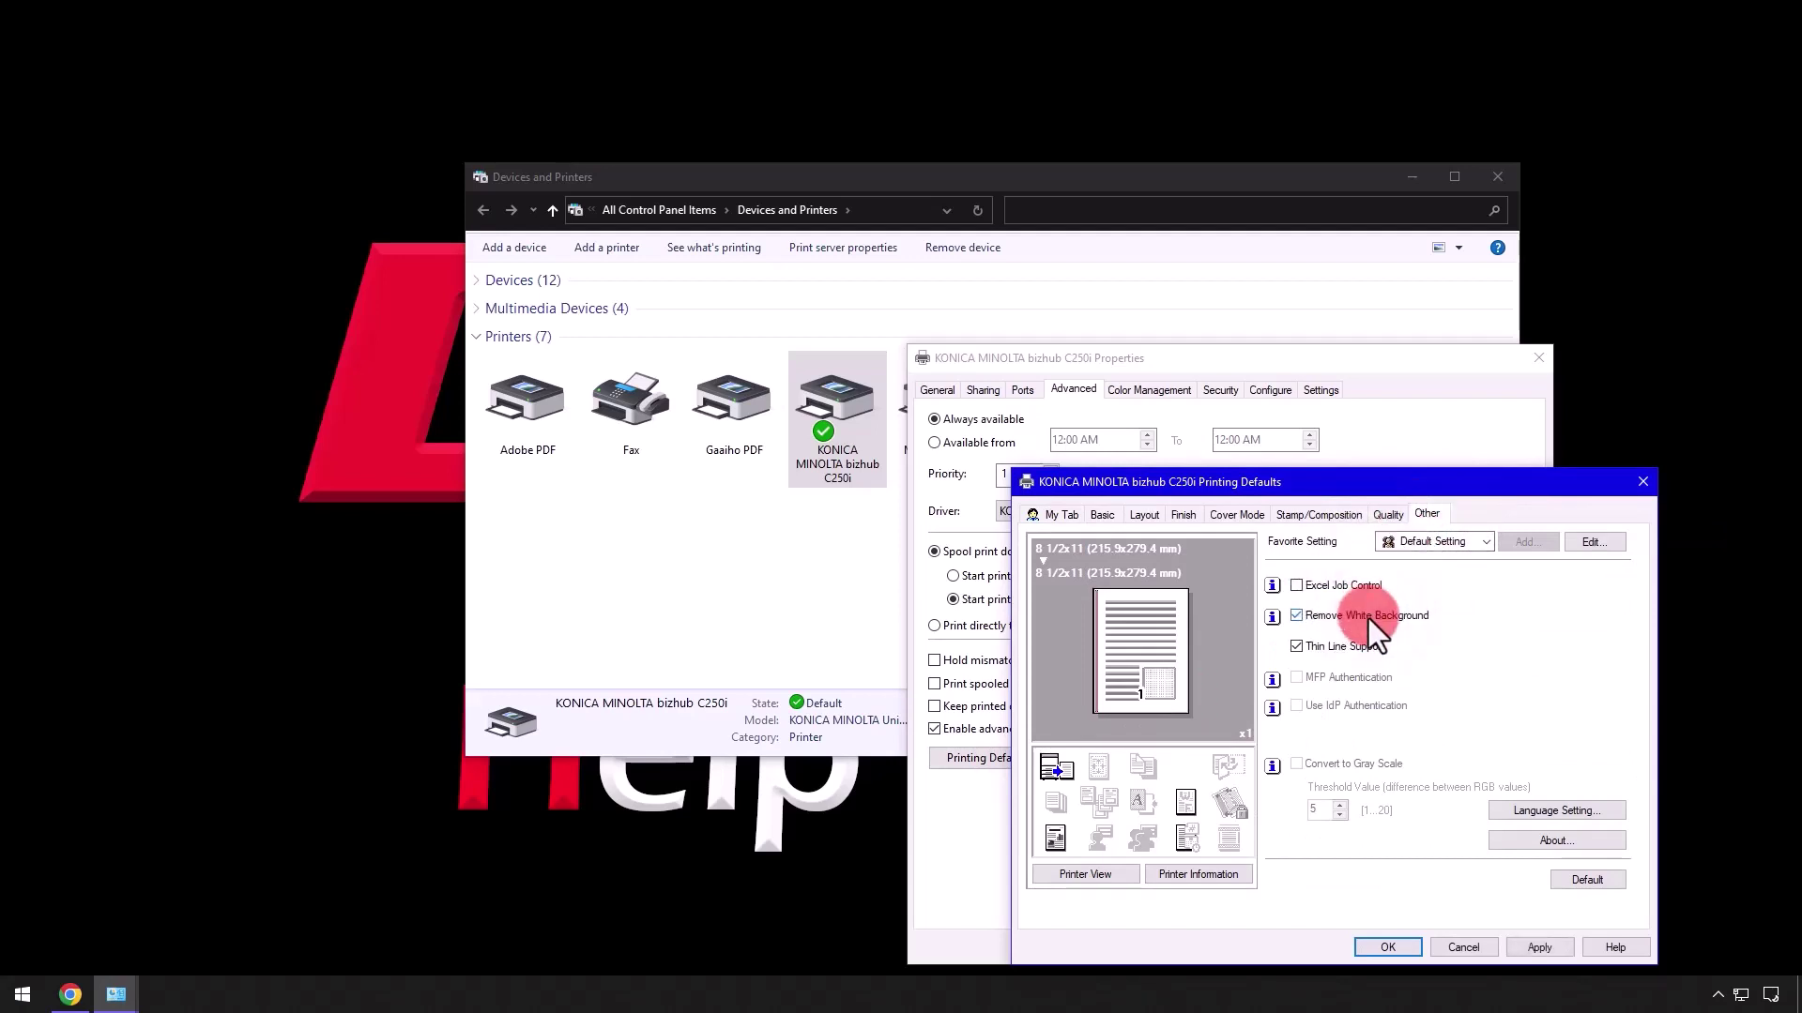
{"action": "left_click", "coordinate": [1391, 946]}
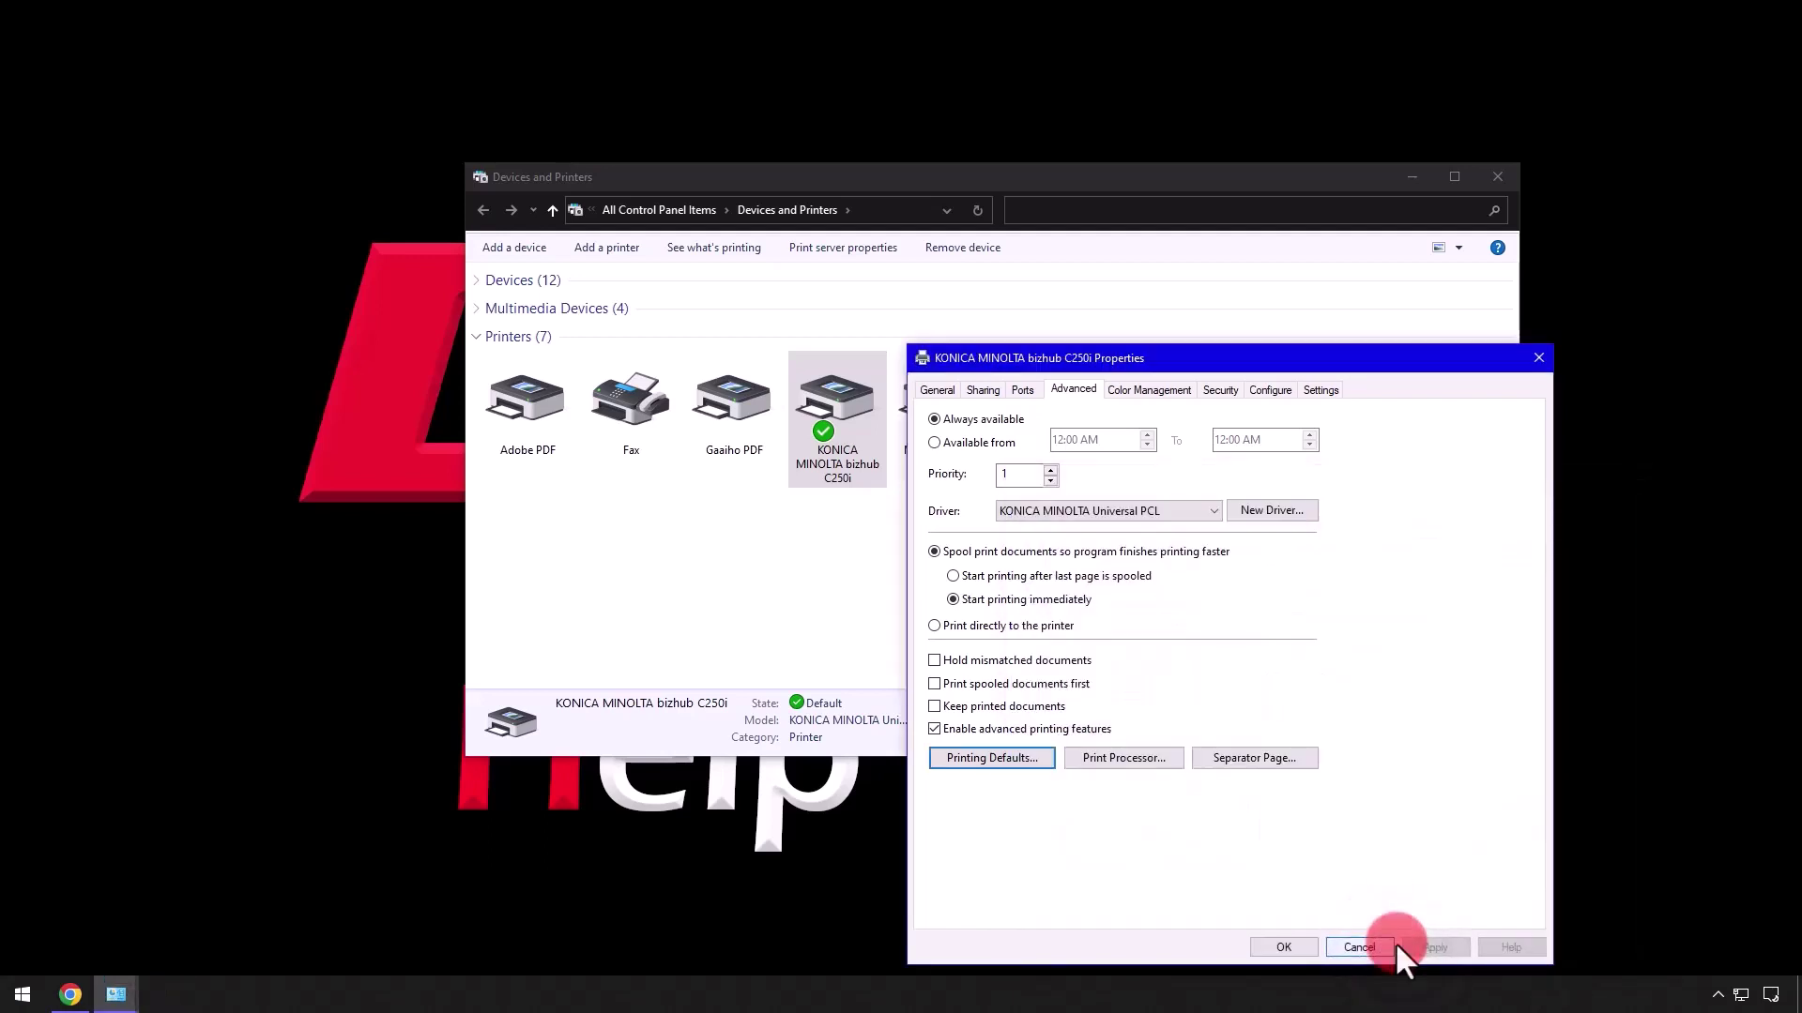
Untick SNMP Status Enabled in the bizhub C250i's Standard TCP/IP port configuration
{"action": "left_click", "coordinate": [1015, 397]}
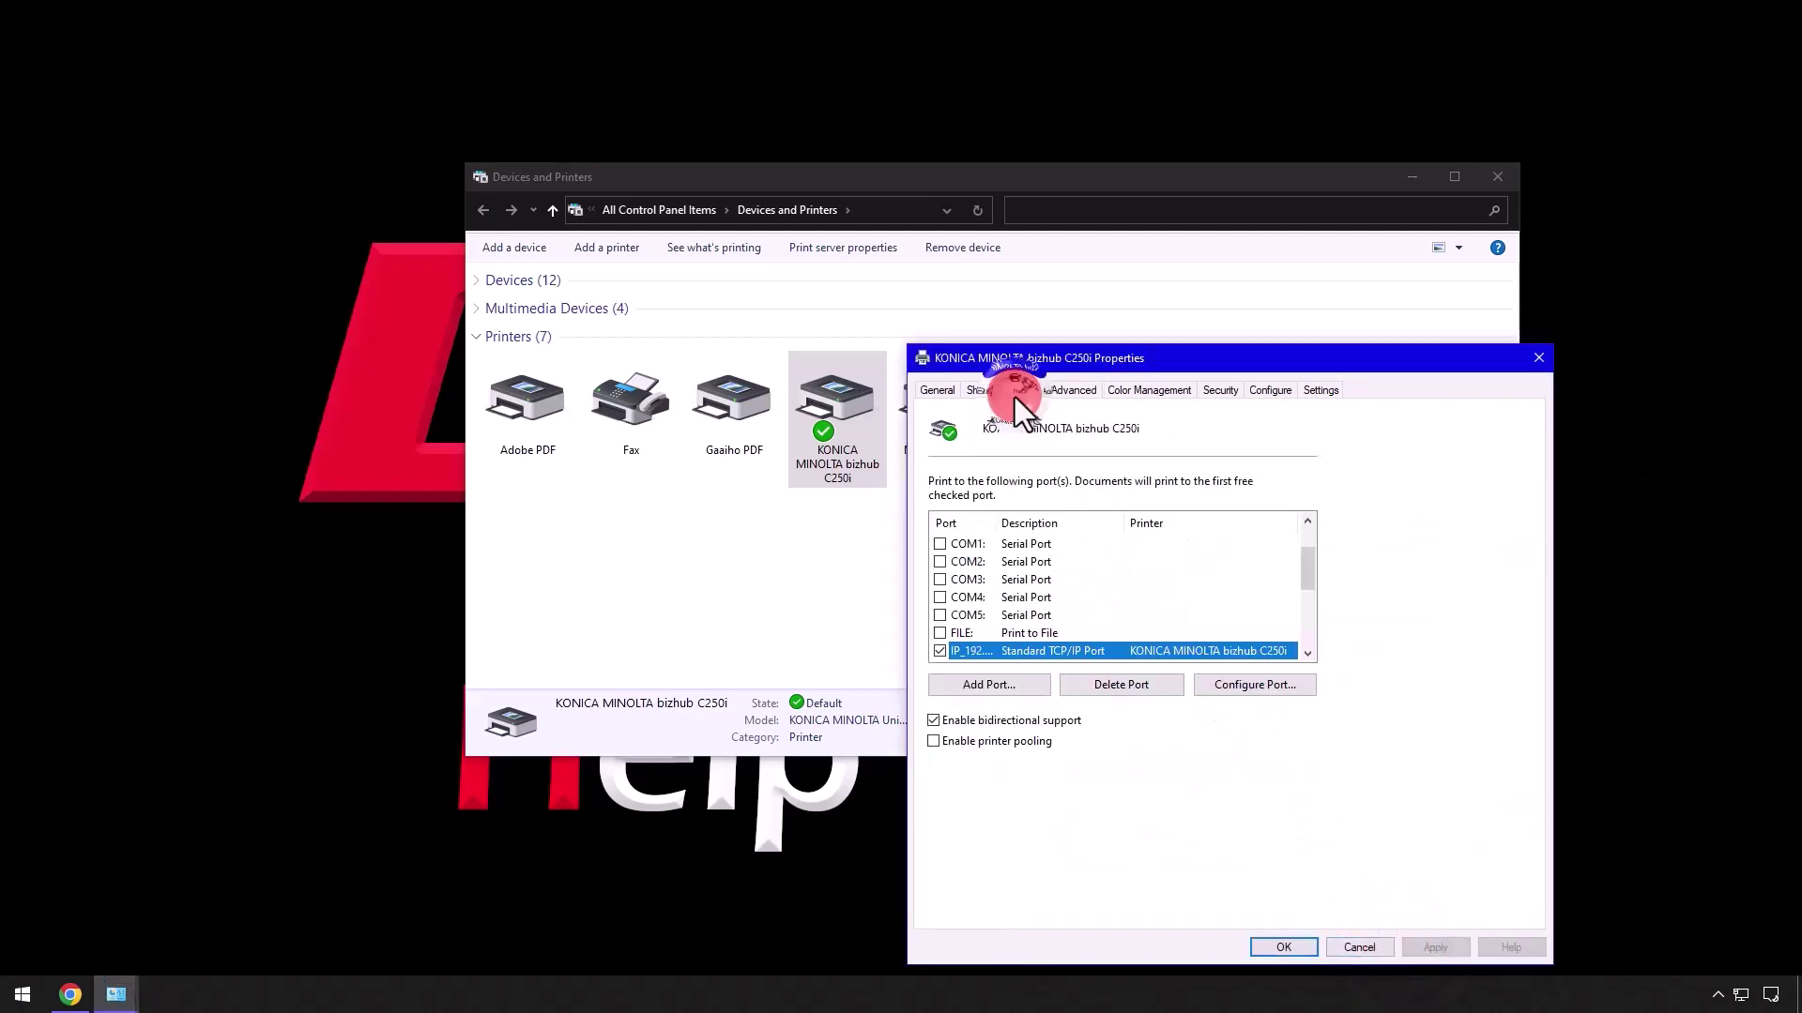
{"action": "left_click", "coordinate": [1256, 691]}
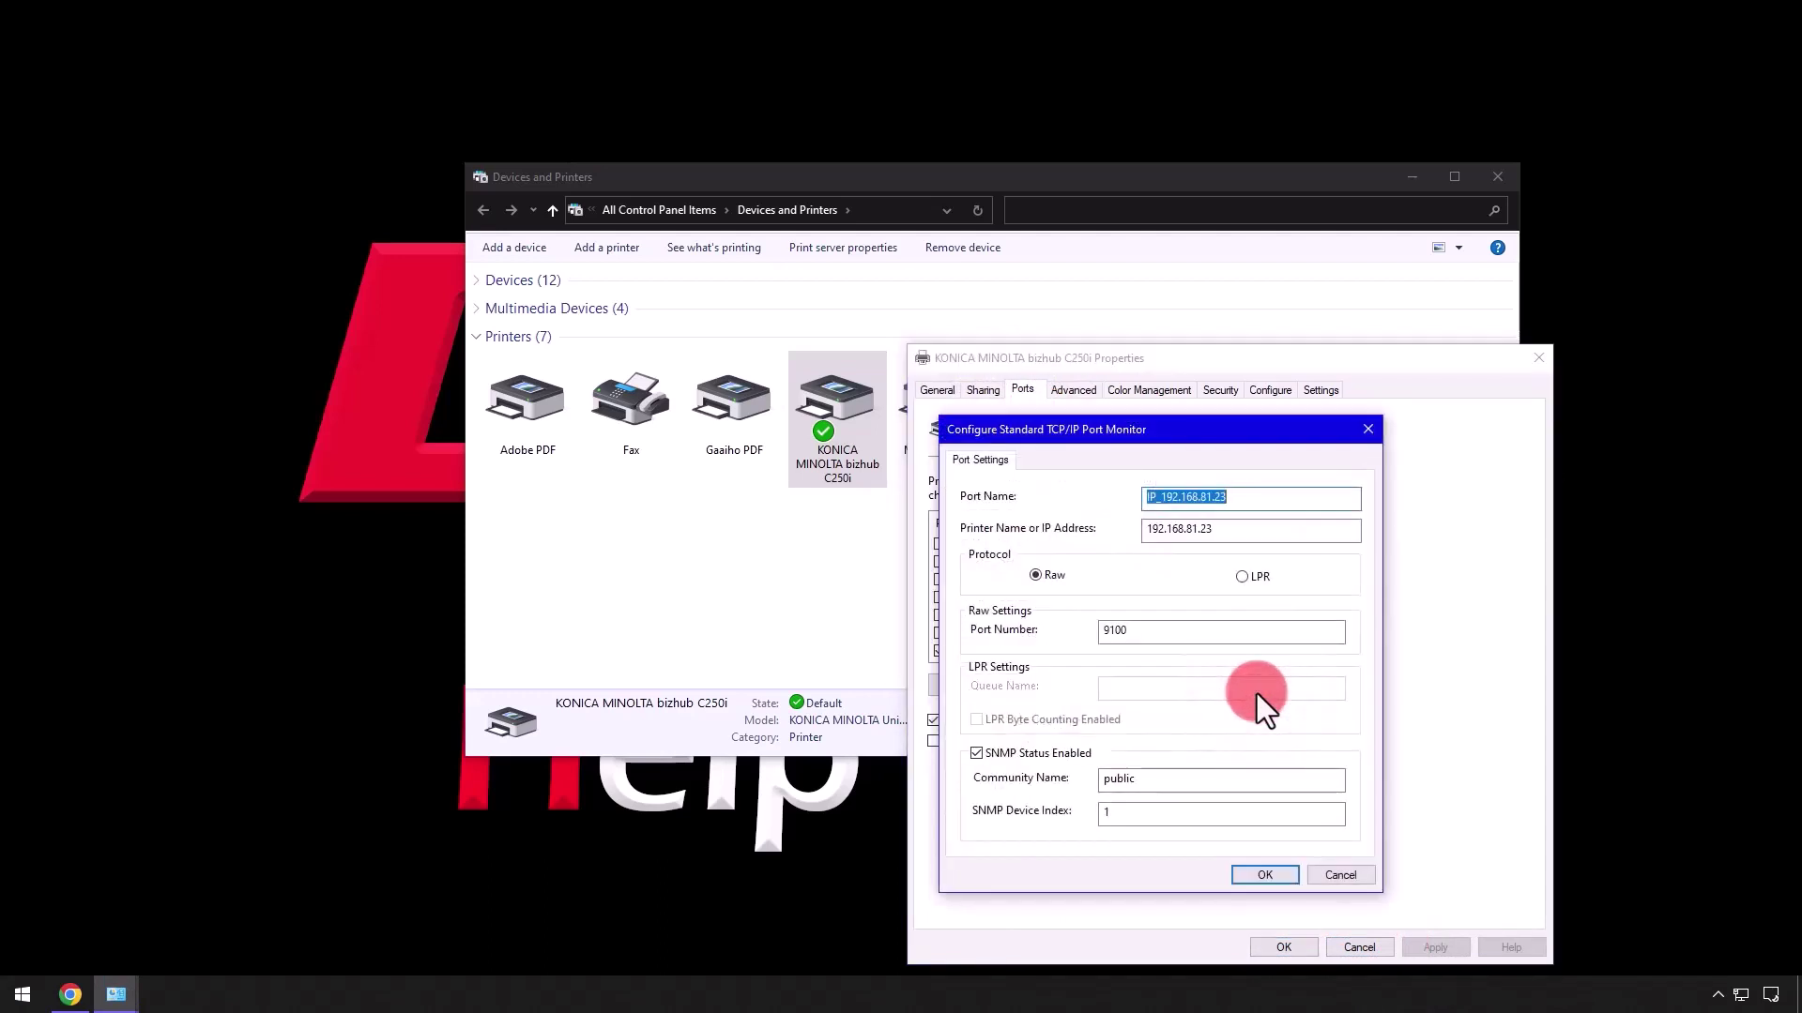
{"action": "left_click", "coordinate": [1026, 756]}
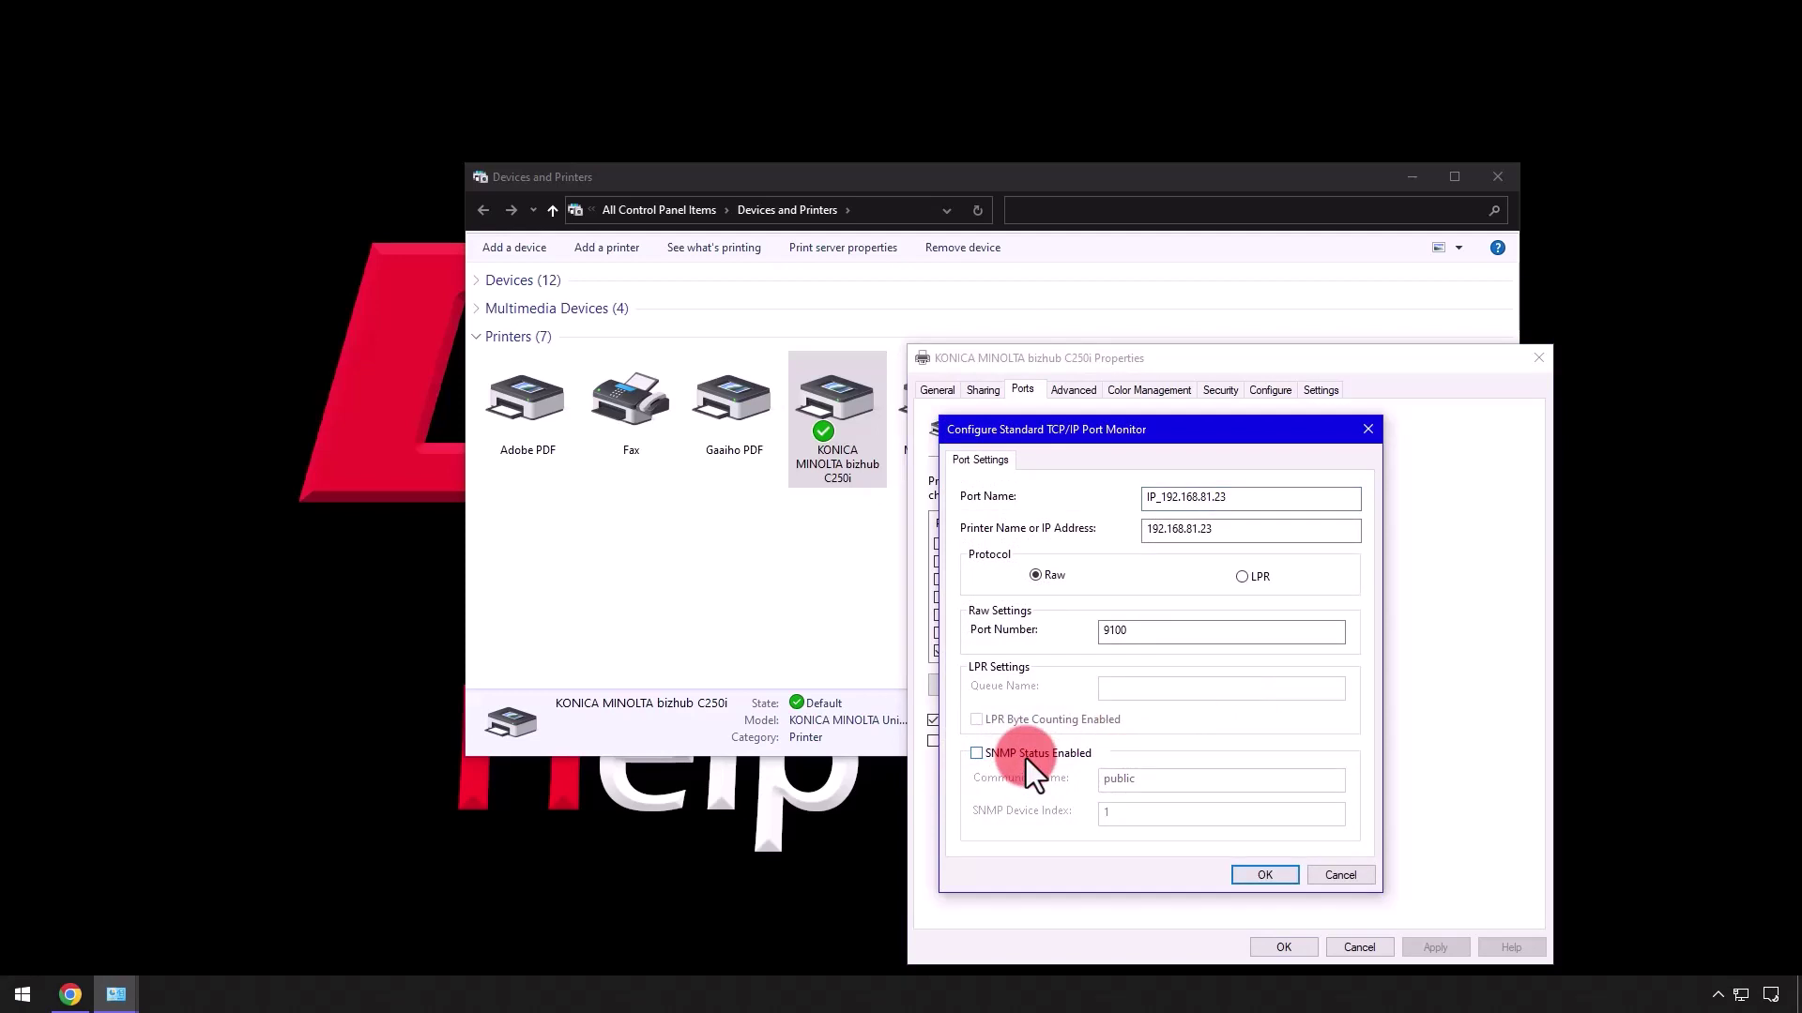
{"action": "left_click", "coordinate": [1267, 873]}
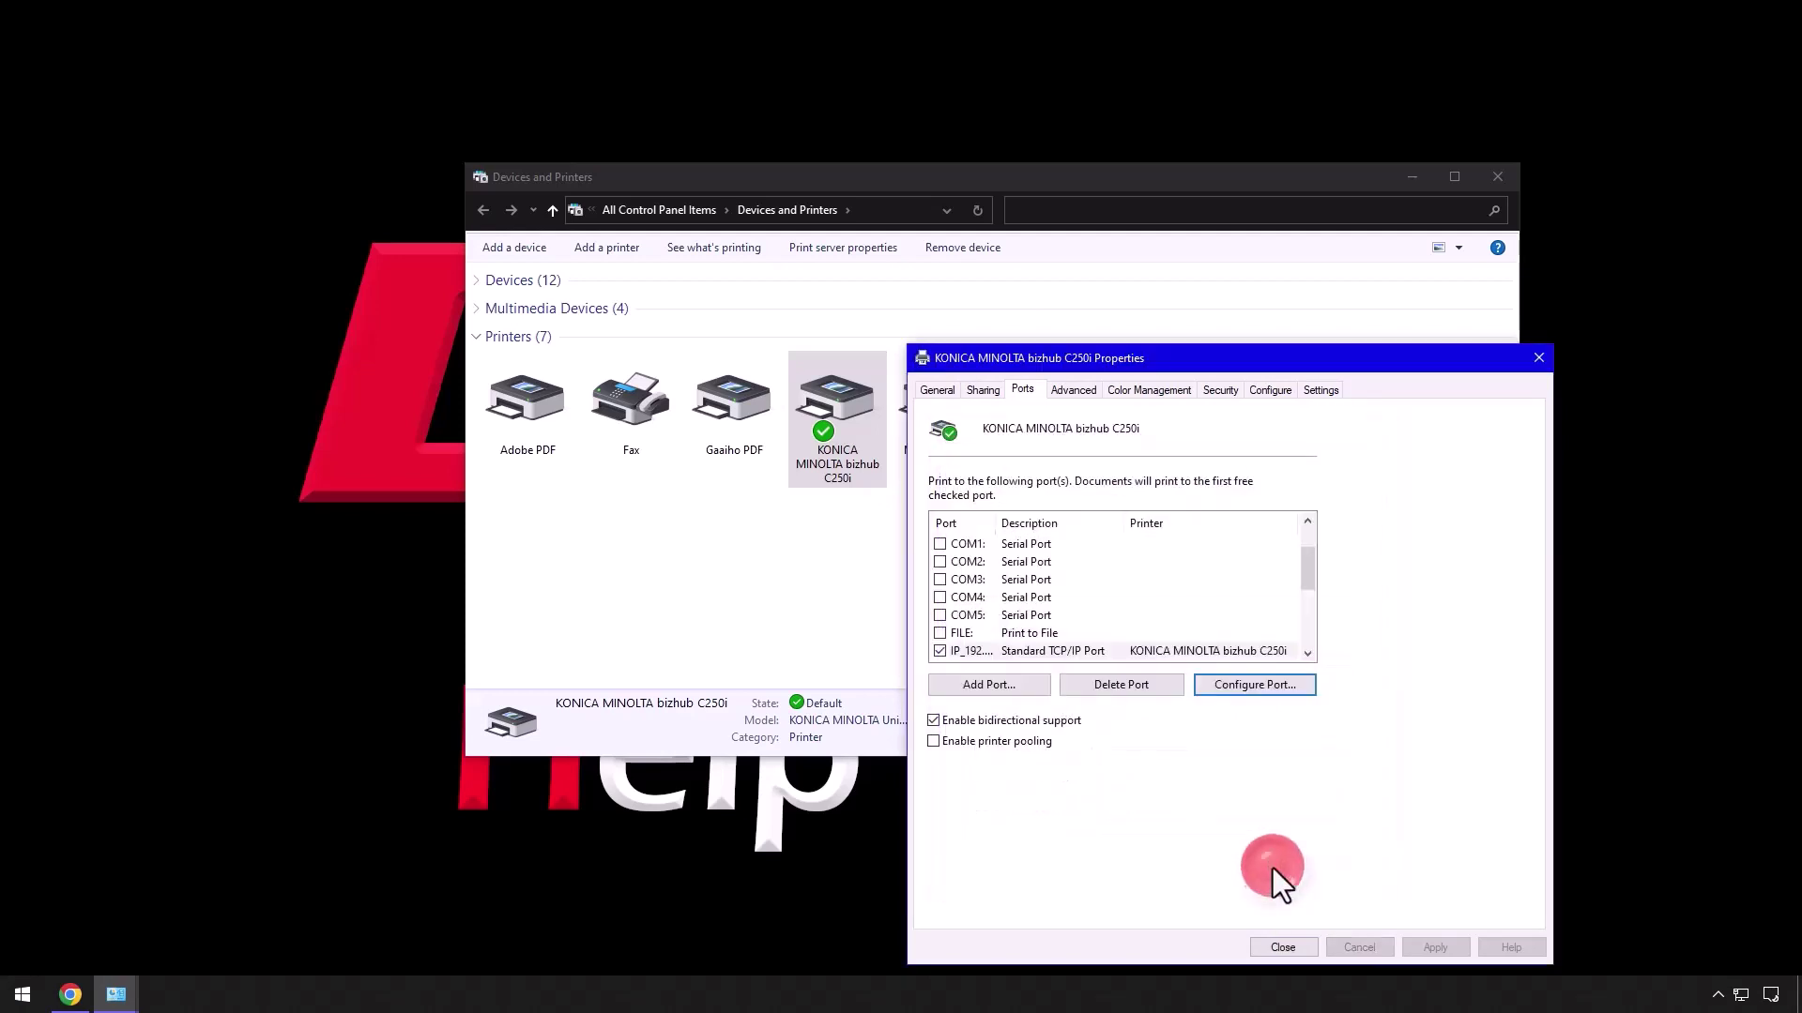
Check that Excel Job Control and Remove White Background are unchecked on the Other tab of Printing Preferences
{"action": "left_click", "coordinate": [928, 395]}
{"action": "left_click", "coordinate": [1093, 758]}
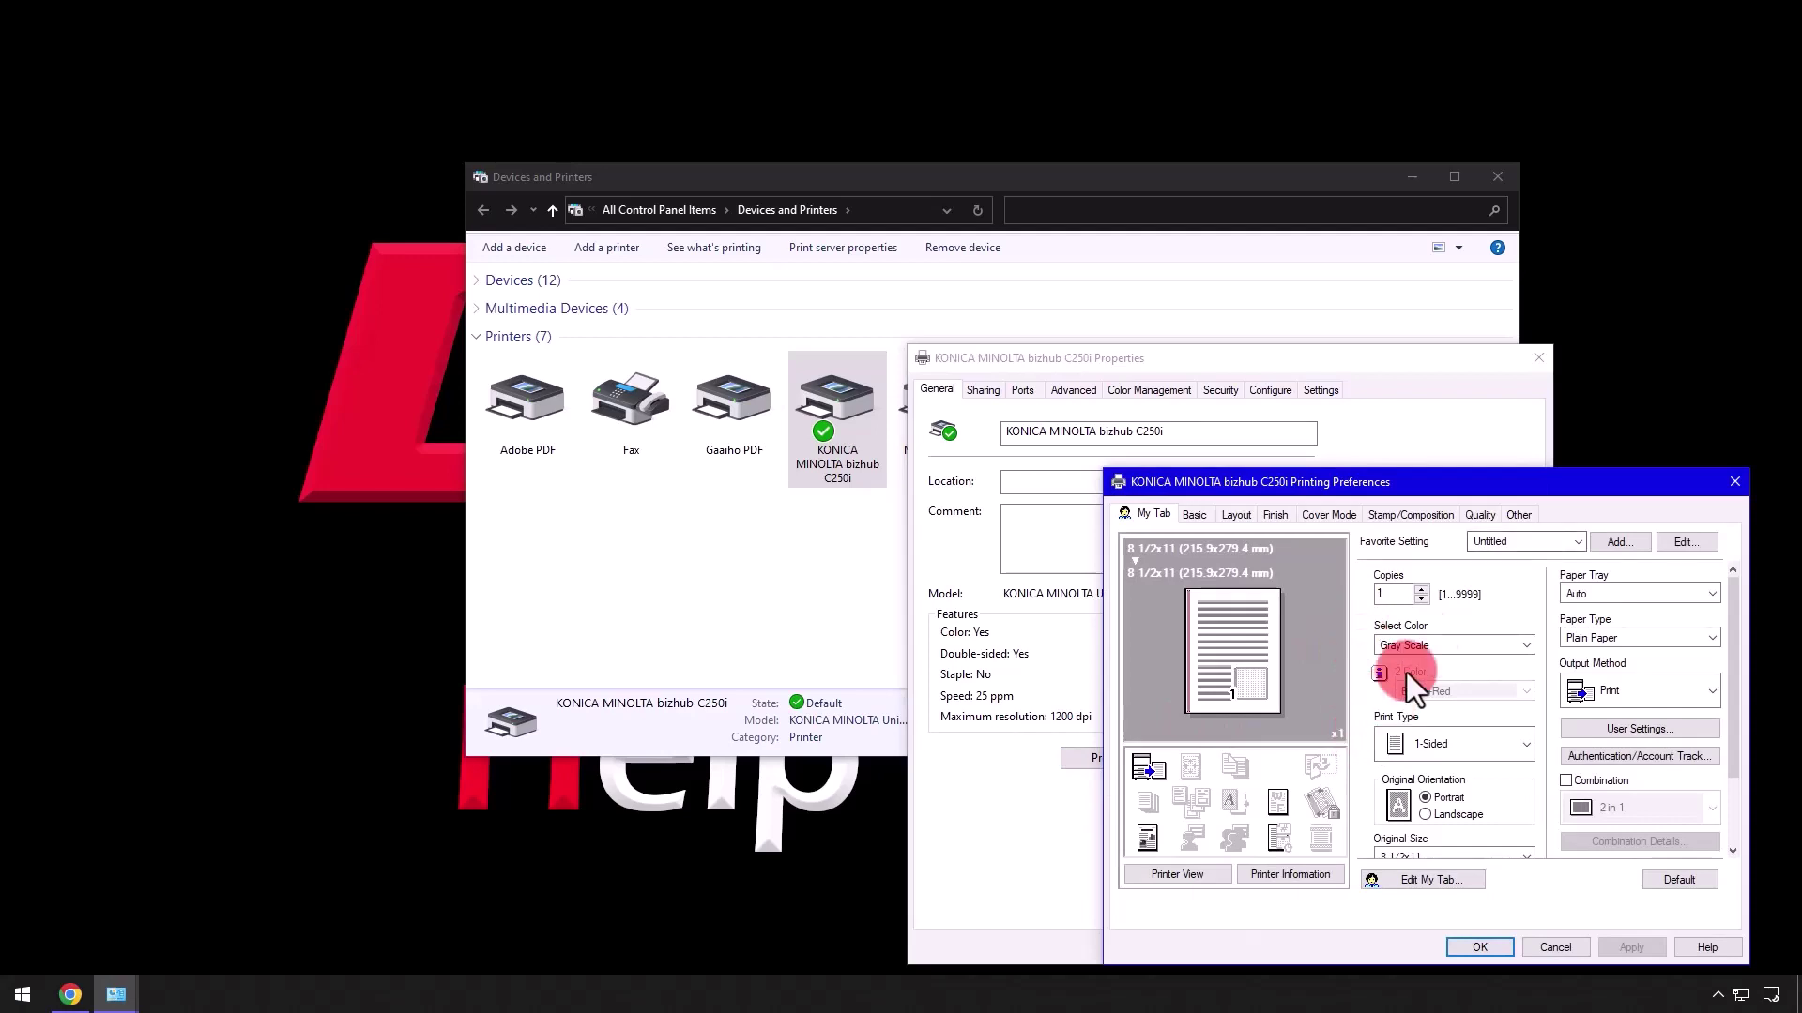
{"action": "left_click", "coordinate": [1514, 517]}
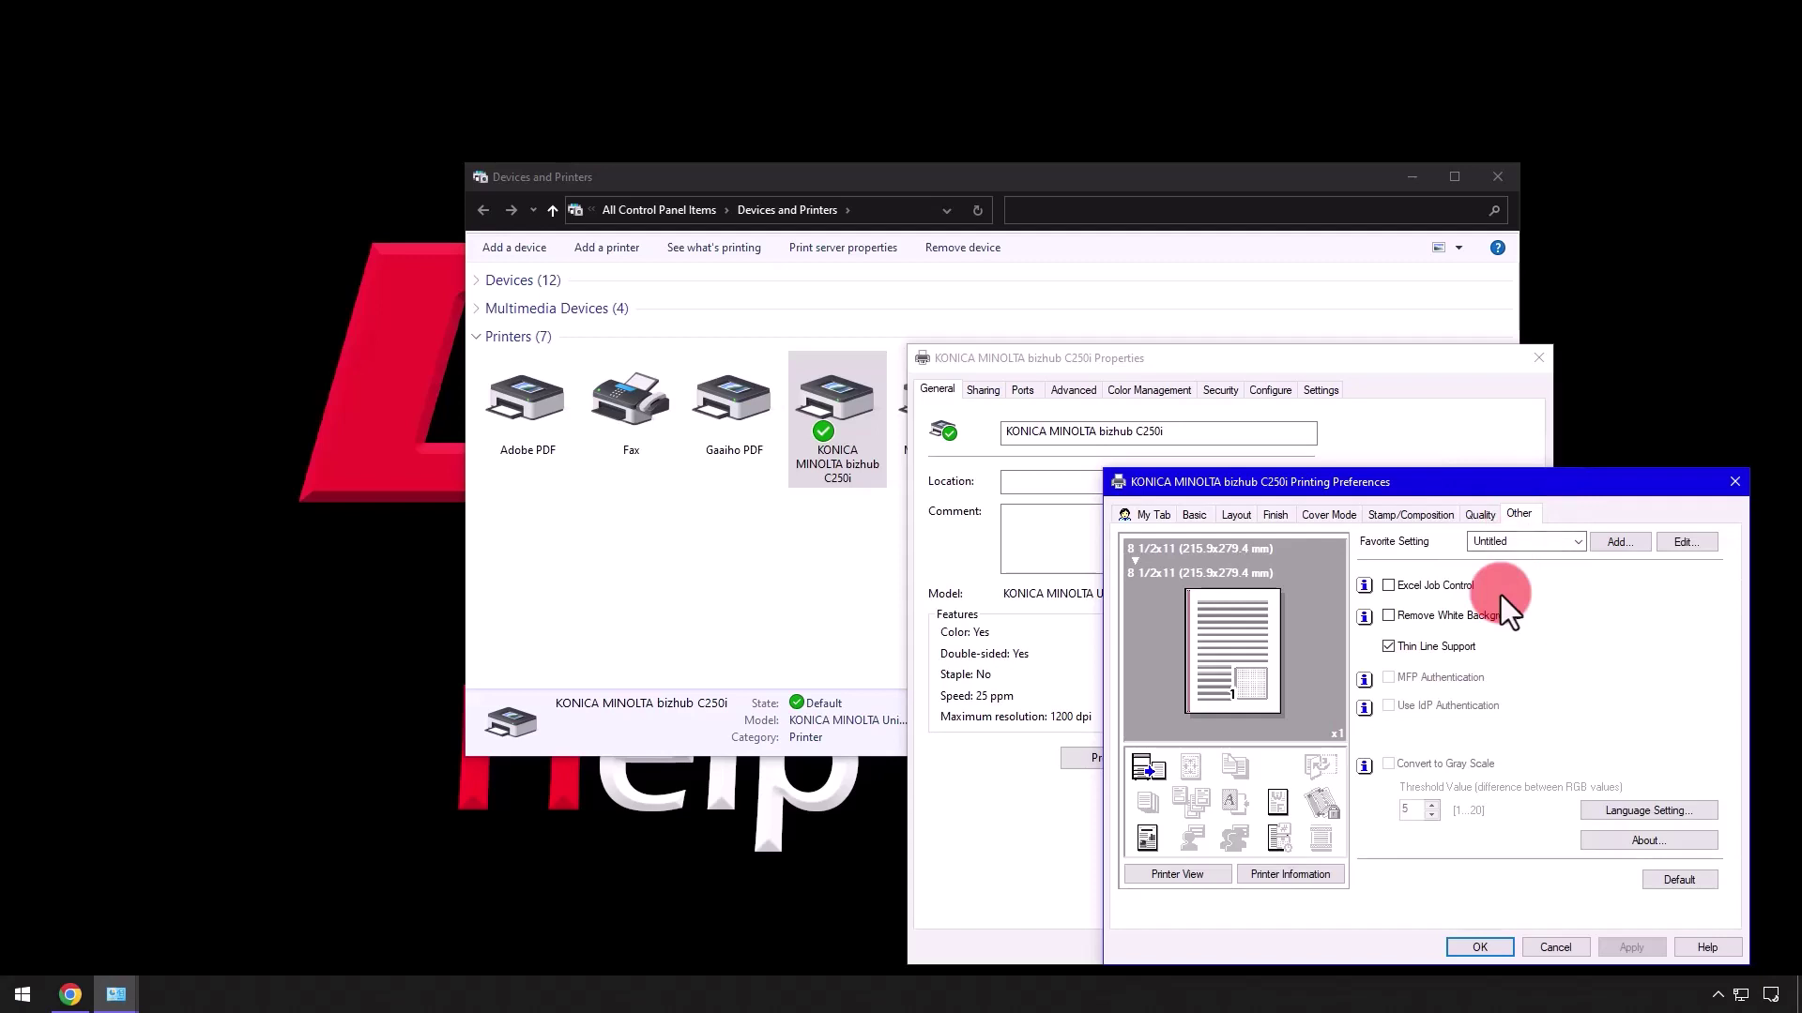
Close the bizhub C250i Printing Preferences window with OK
{"action": "left_click", "coordinate": [1457, 942]}
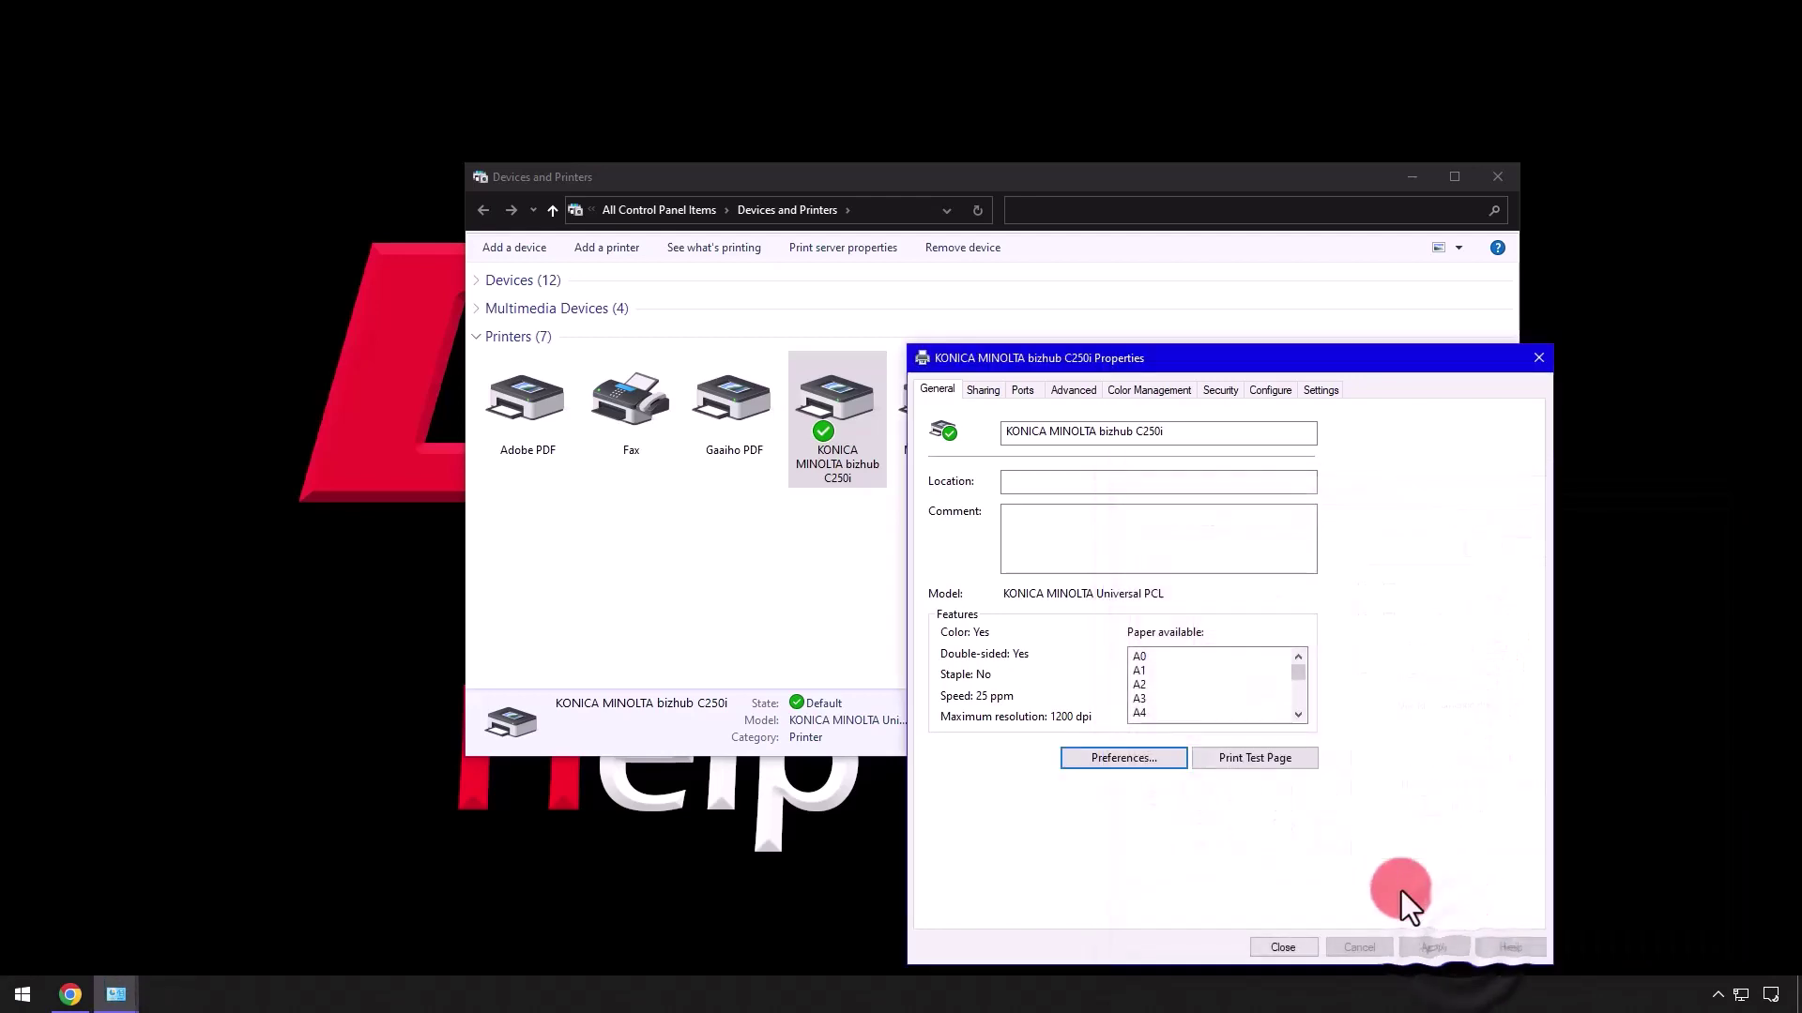